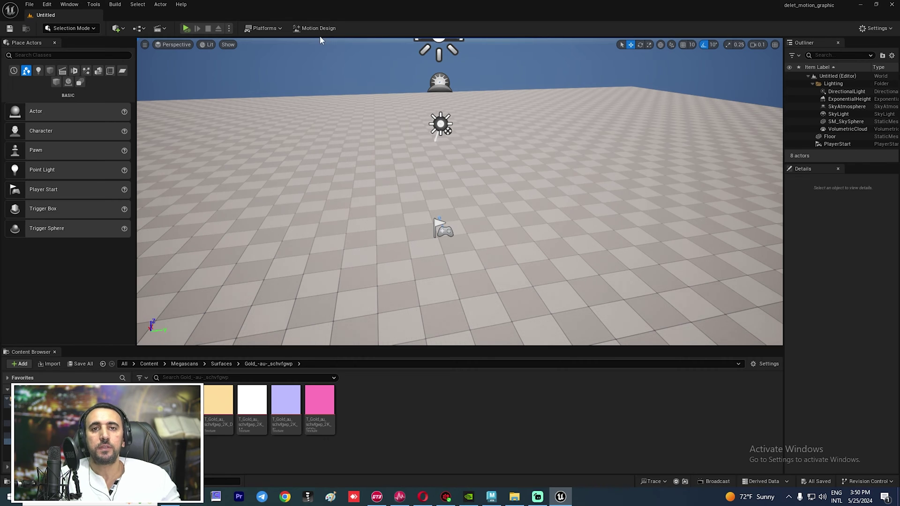
Look up "motion design" in the plugins browser and check that the Motion Design plugin is enabled.
left_click(48, 5)
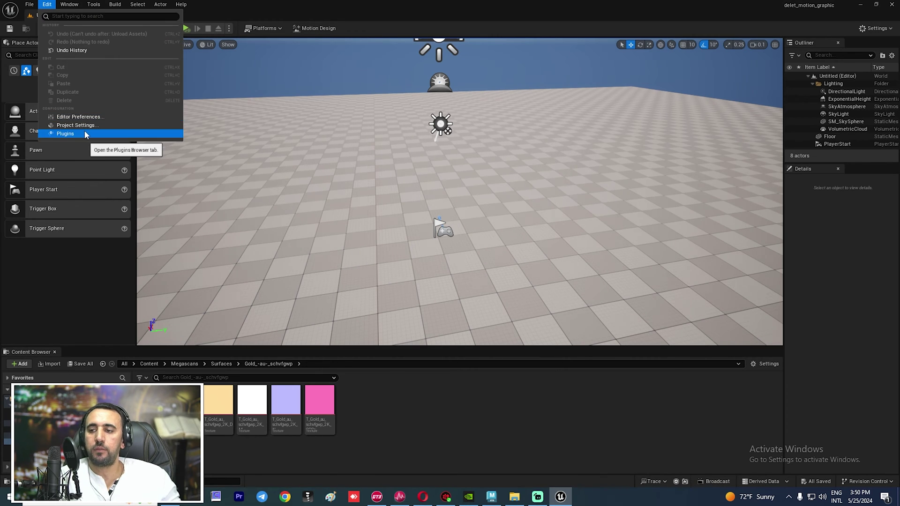
left_click(60, 134)
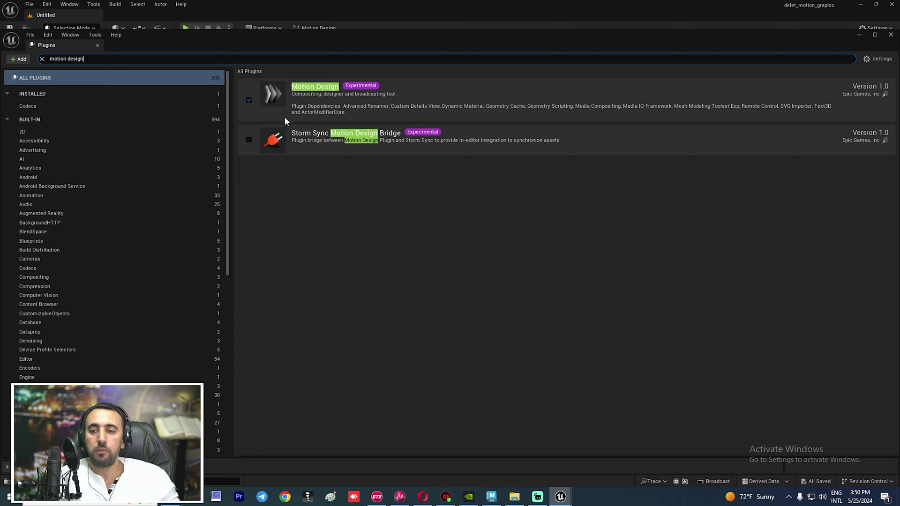
double_click(710, 45)
left_click(748, 85)
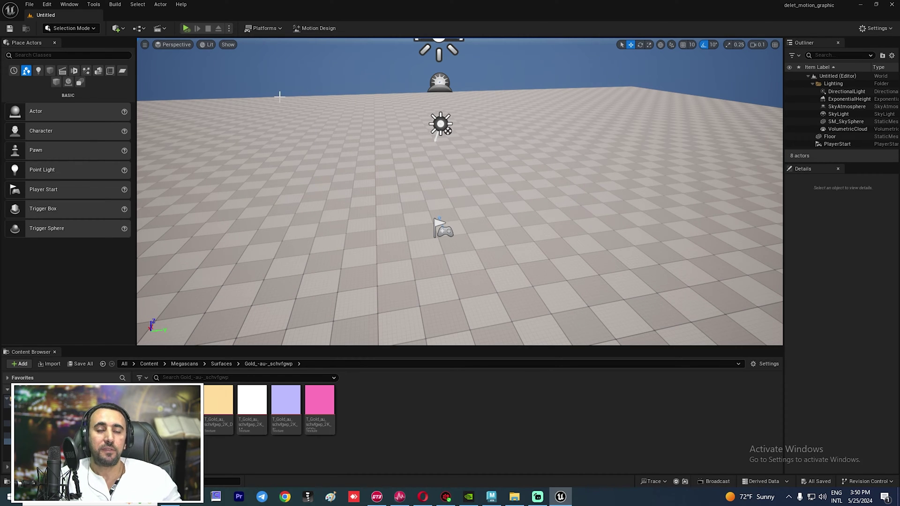
Create a new level from the Basic template.
left_click(31, 5)
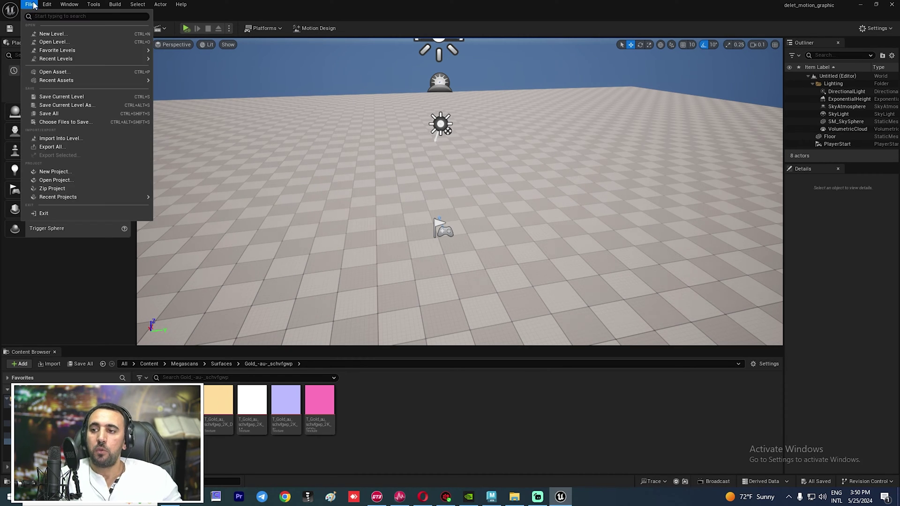
left_click(53, 34)
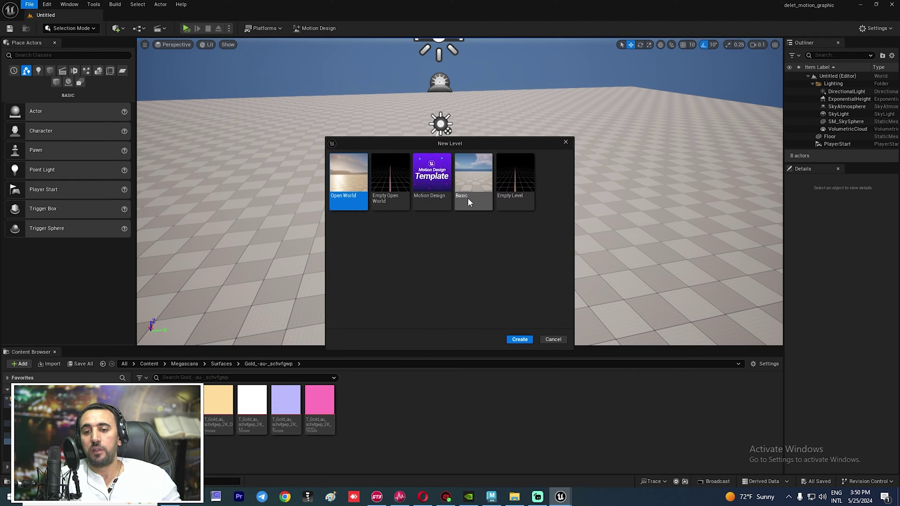
left_click(472, 184)
double_click(471, 184)
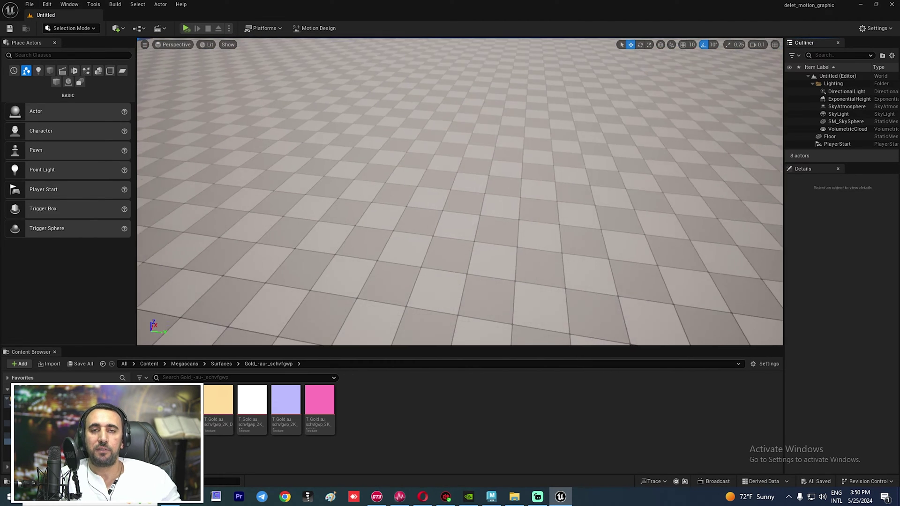
Switch the editor to Modeling mode.
right_click_drag(459, 192, 405, 165)
left_click(75, 29)
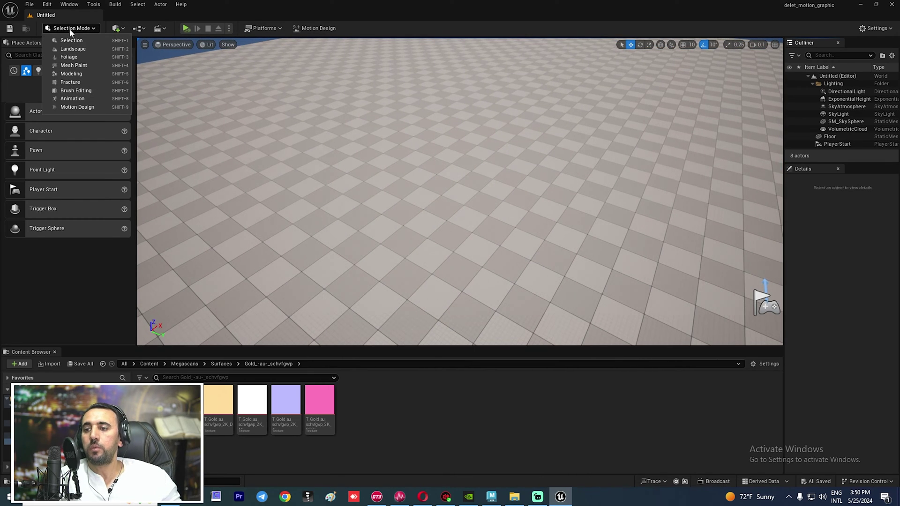
left_click(70, 74)
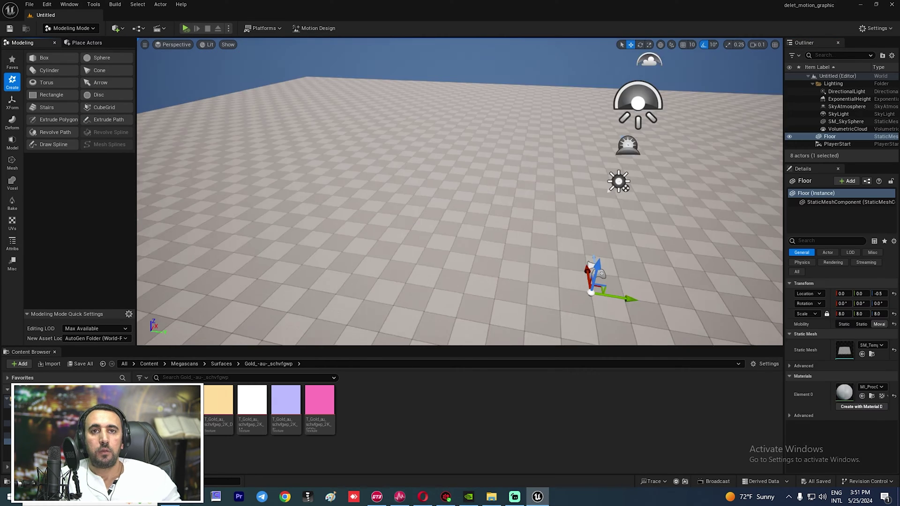
Start the Cylinder tool and place a cylinder of radius 50 and height 200 on the floor.
right_click_drag(460, 192, 497, 197)
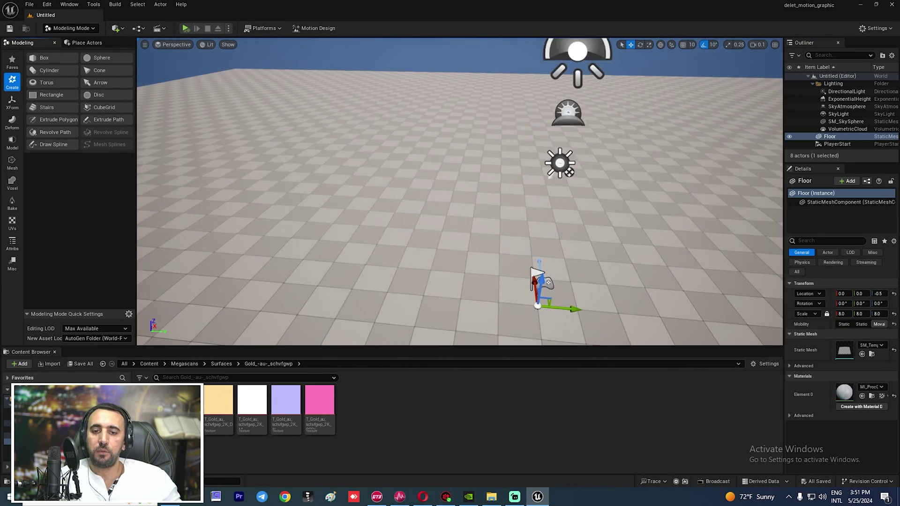
right_click_drag(281, 125, 282, 126)
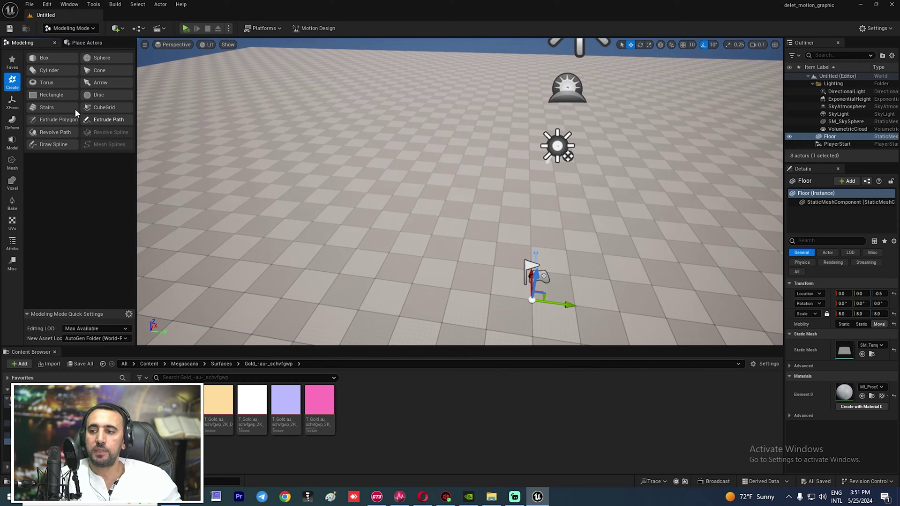
left_click(46, 73)
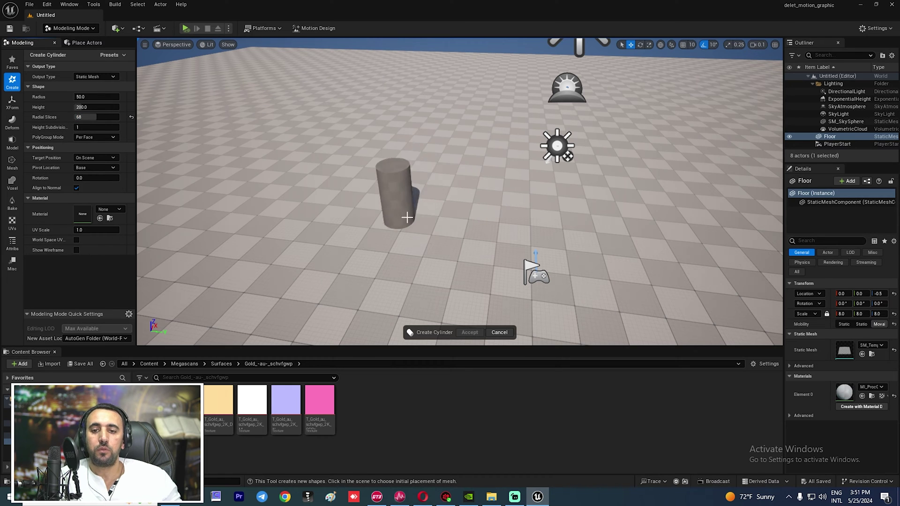
left_click(396, 209)
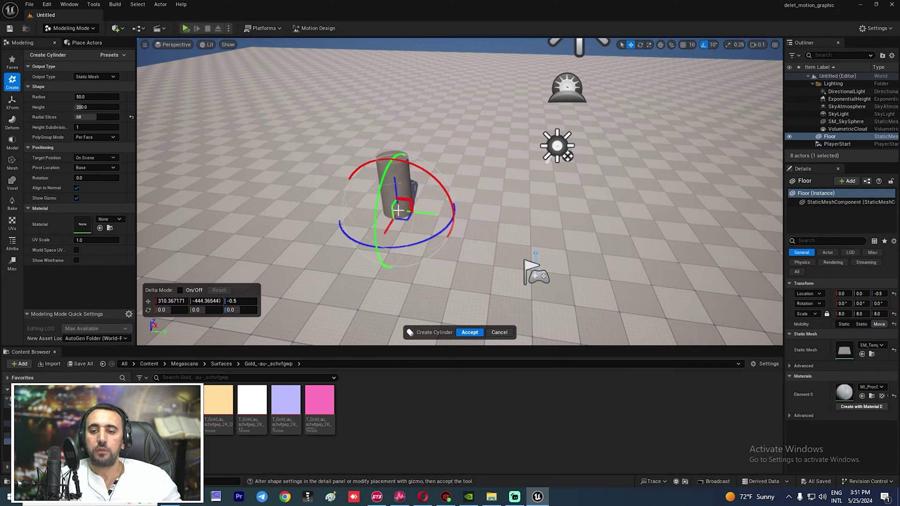
key("w")
right_click_drag(420, 181, 336, 178)
key("e")
key("w")
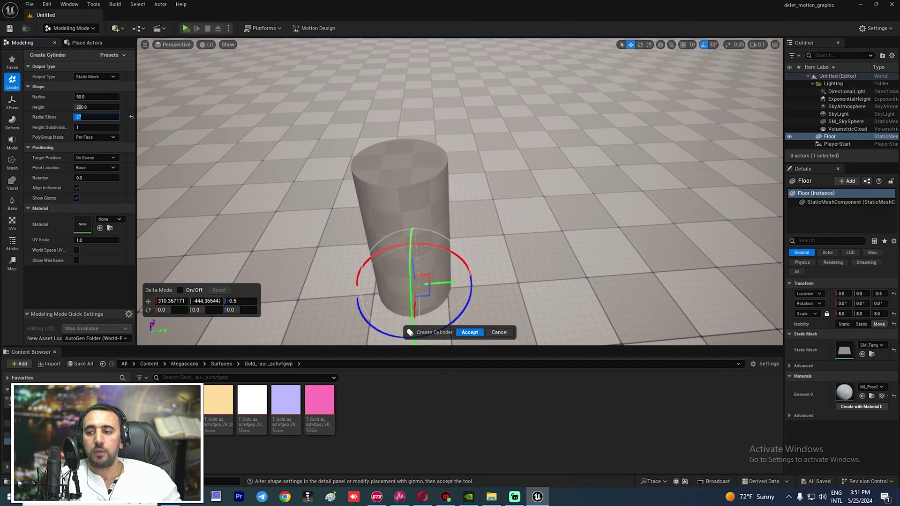
Set the cylinder's radial slices to 6 and accept the shape as a hexagonal column.
left_click_drag(76, 117, 85, 119)
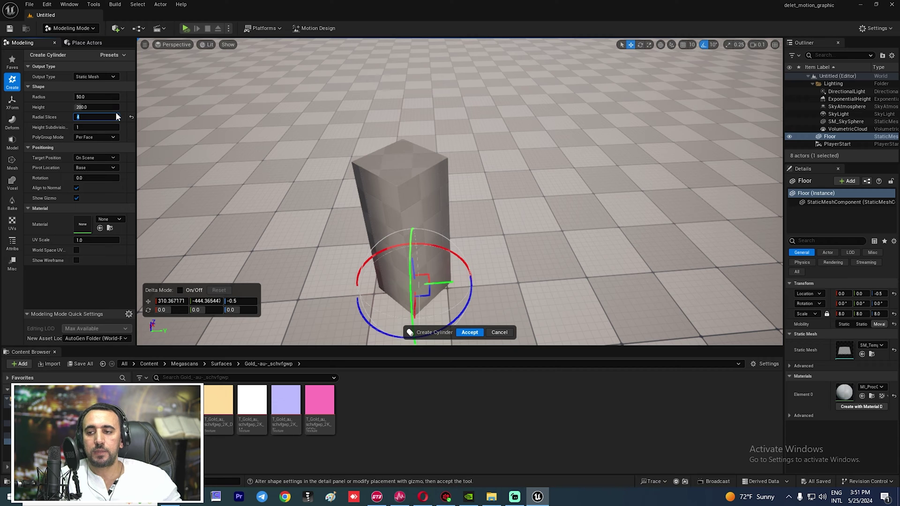
type("6")
key("Return")
right_click_drag(347, 88, 300, 155)
key("w")
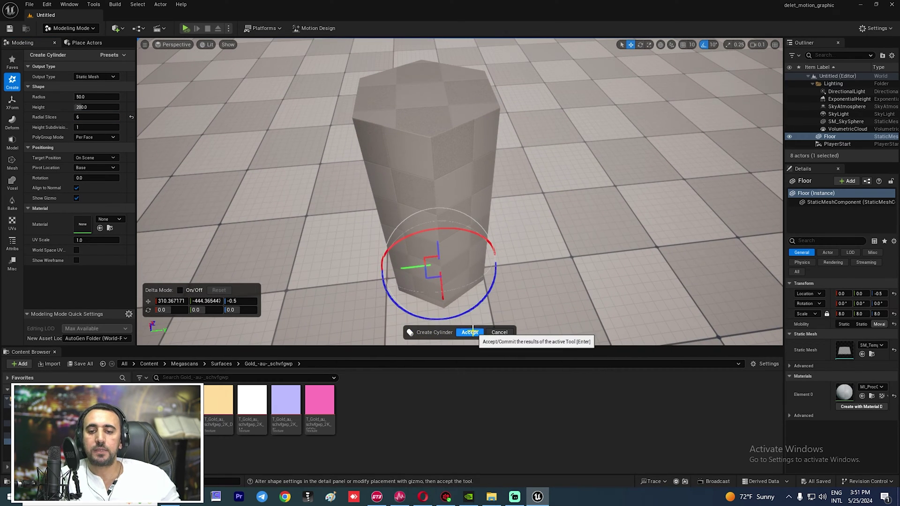
left_click(472, 331)
Raise the hexagonal column to a Z location of about 48 and place a copy of it directly above.
mouse_move(461, 180)
right_mouse_down()
mouse_move(461, 155)
mouse_move(462, 180)
right_mouse_up()
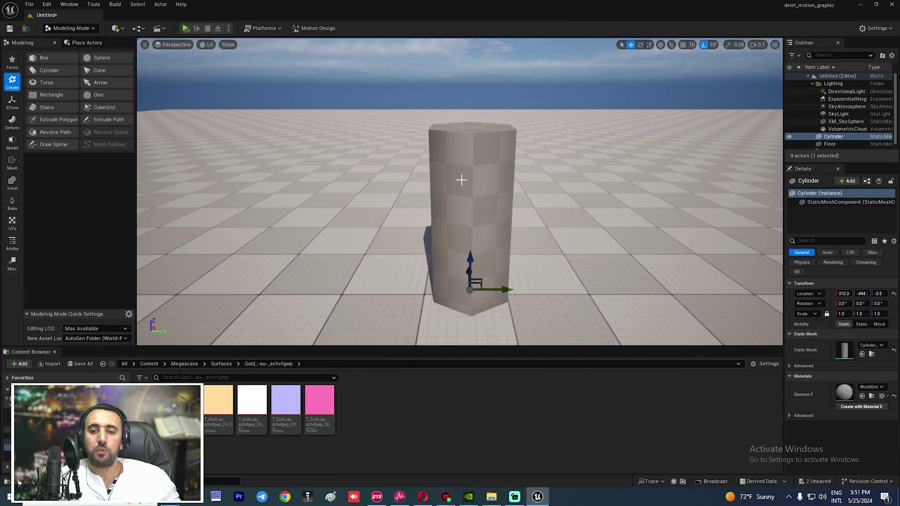
right_click_drag(486, 230, 485, 197)
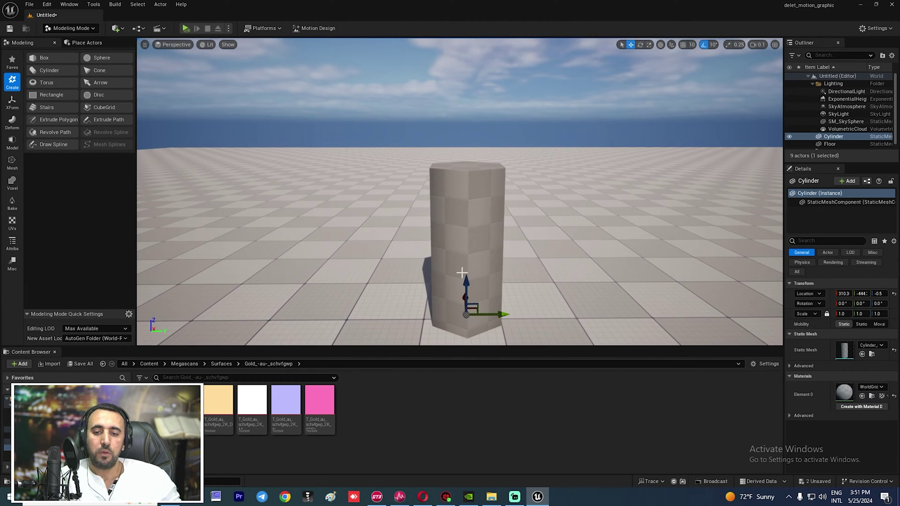
left_click_drag(464, 276, 448, 117)
right_click_drag(477, 172, 460, 139)
Flatten the upper copy to a Z scale of about 0.07 and lower it onto the column as a cap.
key("e")
key("r")
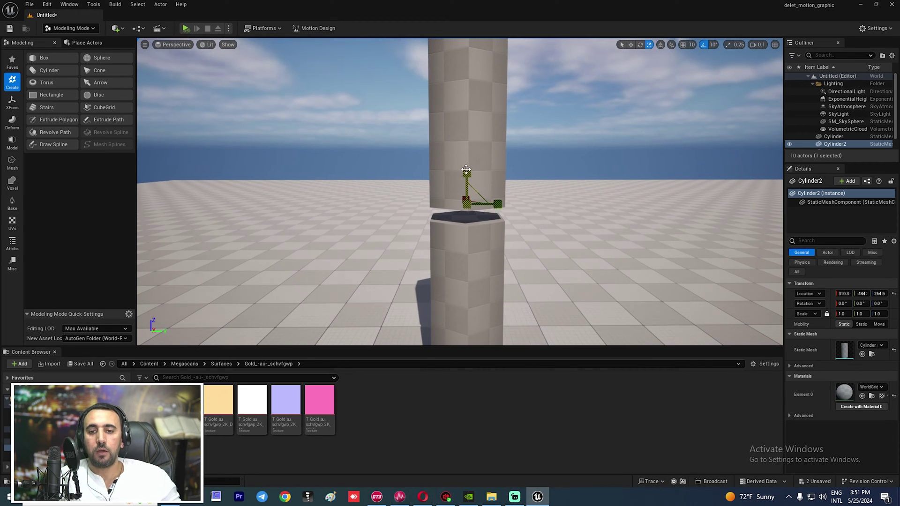
left_click_drag(466, 170, 467, 193)
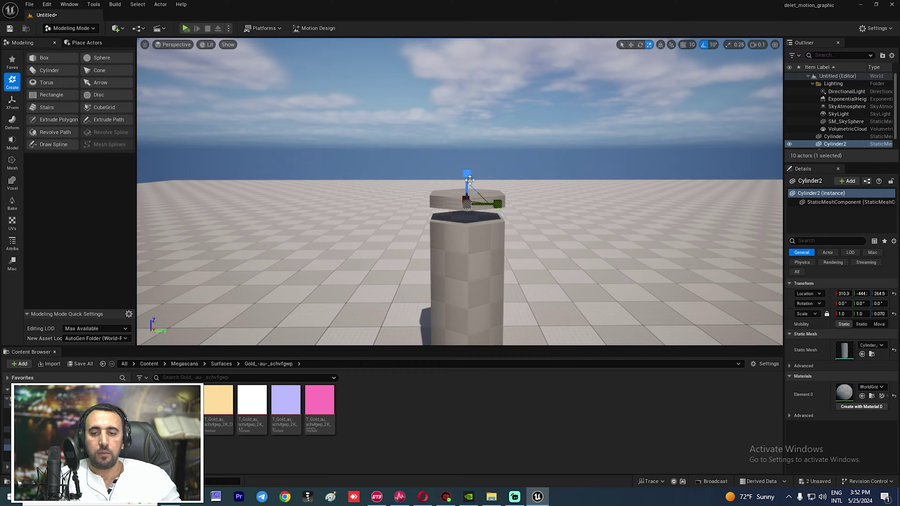
left_click_drag(464, 168, 470, 177)
Raise the cap to a Z location of about 251 and duplicate it at the column's base at Z about 24.
left_click(490, 263)
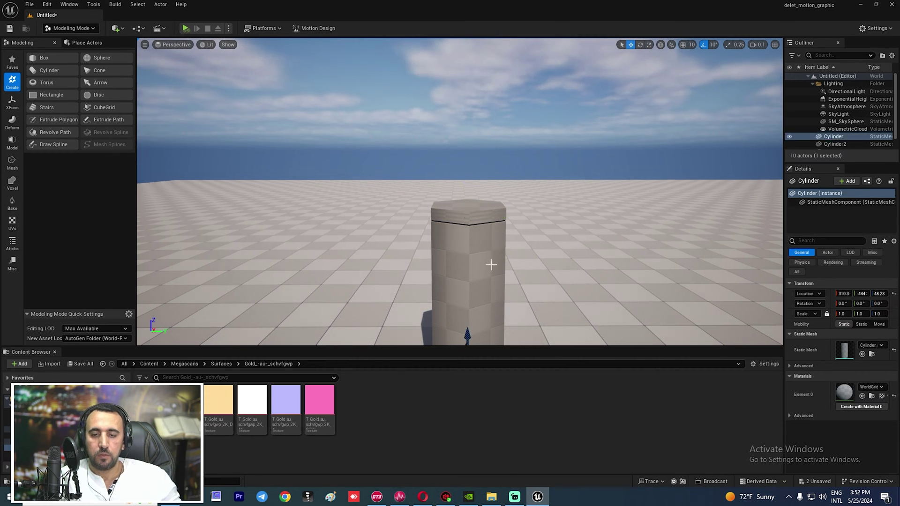
right_click_drag(491, 264, 502, 307)
left_click(462, 131)
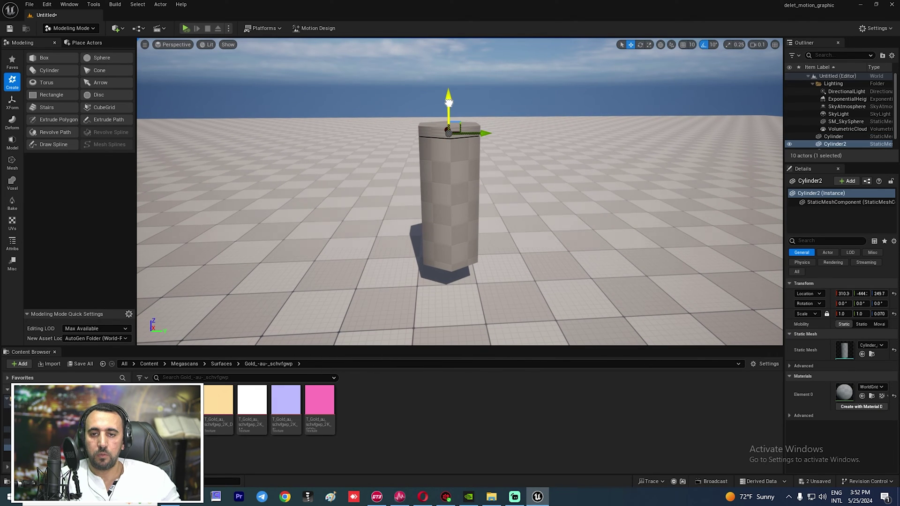
left_click_drag(450, 101, 448, 100)
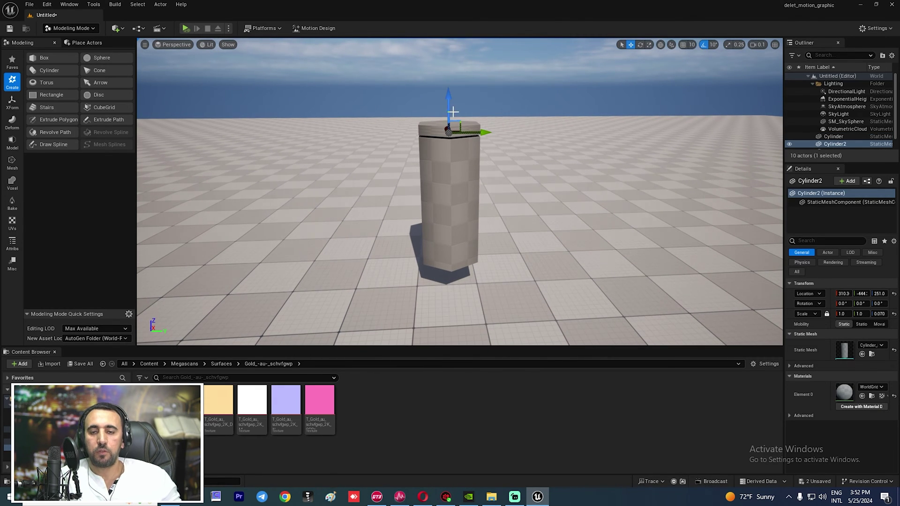
left_click_drag(448, 97, 456, 242, "alt")
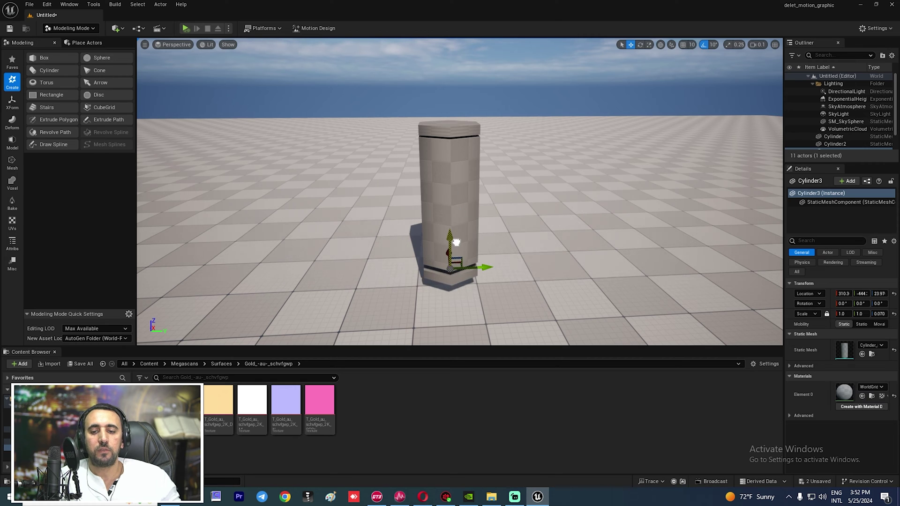
left_click(498, 214)
right_click_drag(498, 215, 524, 222)
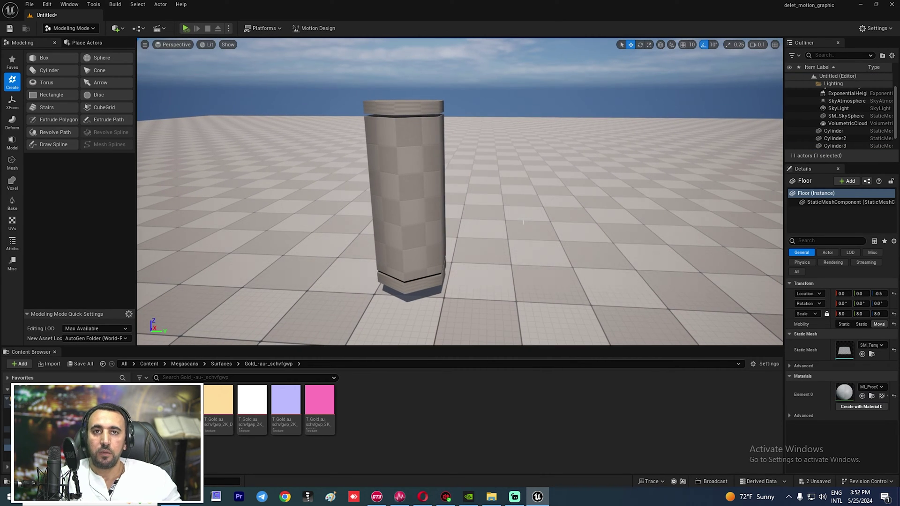
Save the level in the Content folder as mrgfx_01.
key("ctrl+s")
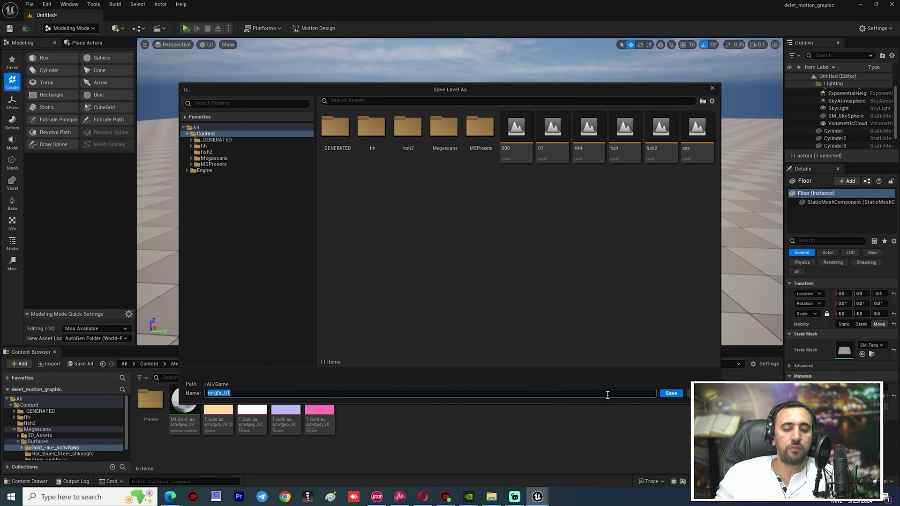
left_click(671, 394)
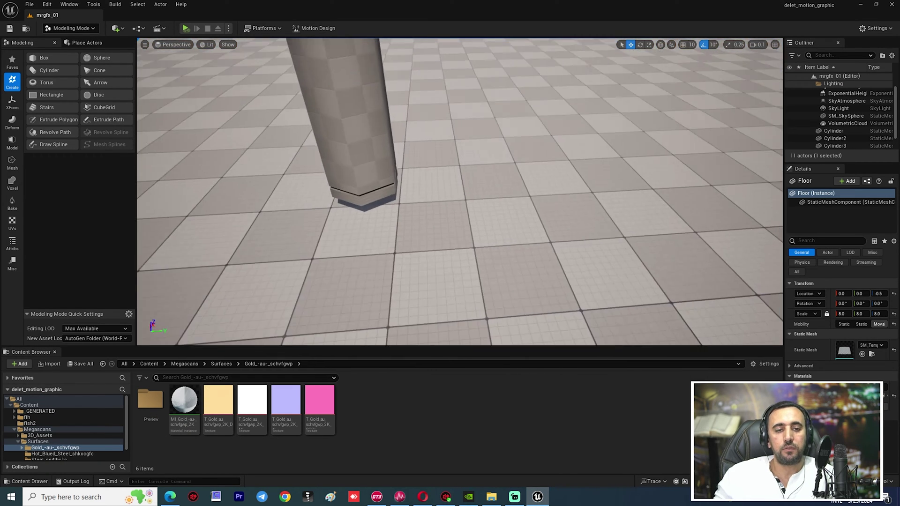
left_click(458, 142)
left_click(450, 235, "shift")
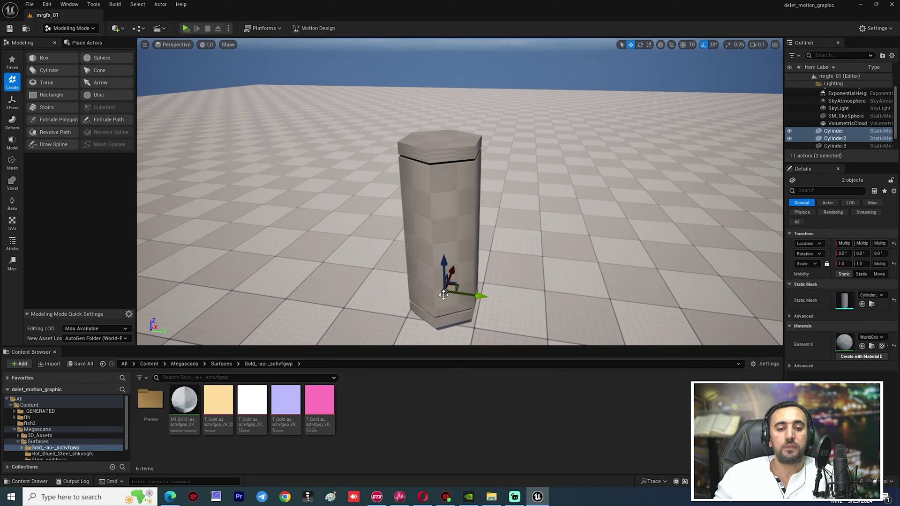
right_click_drag(450, 236, 577, 314)
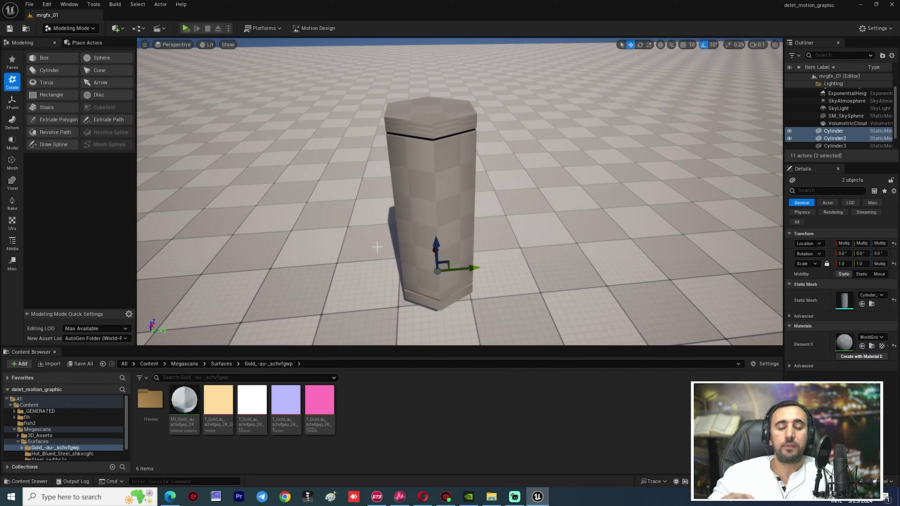
Create a new material in the Content folder and open it in the material editor.
left_click(29, 405)
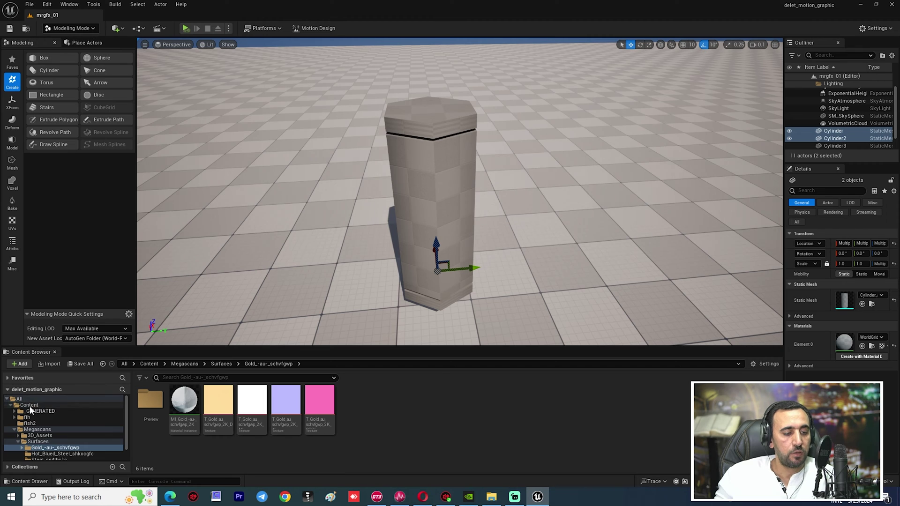
right_click(686, 422)
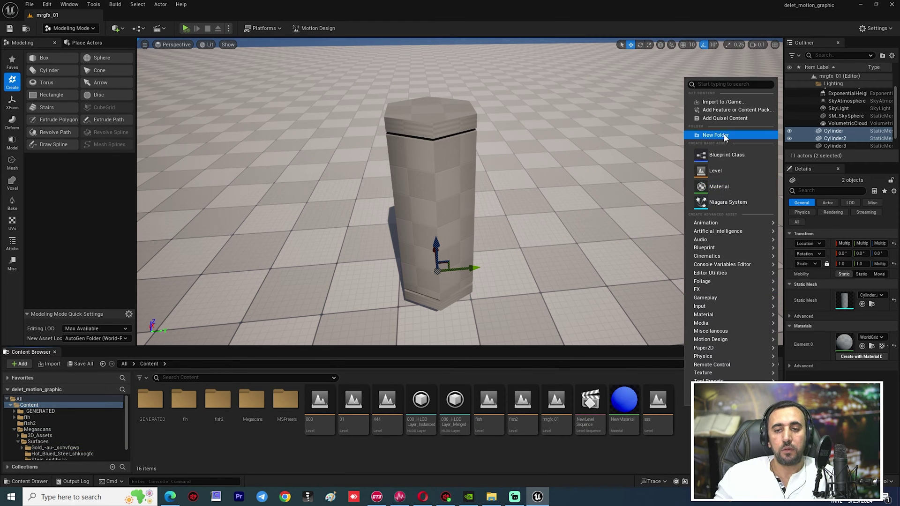
mouse_move(714, 252)
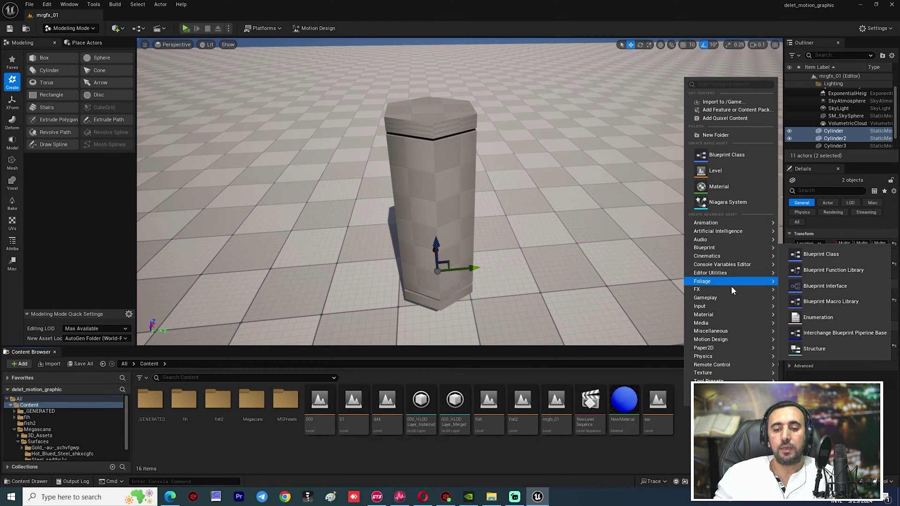
mouse_move(733, 314)
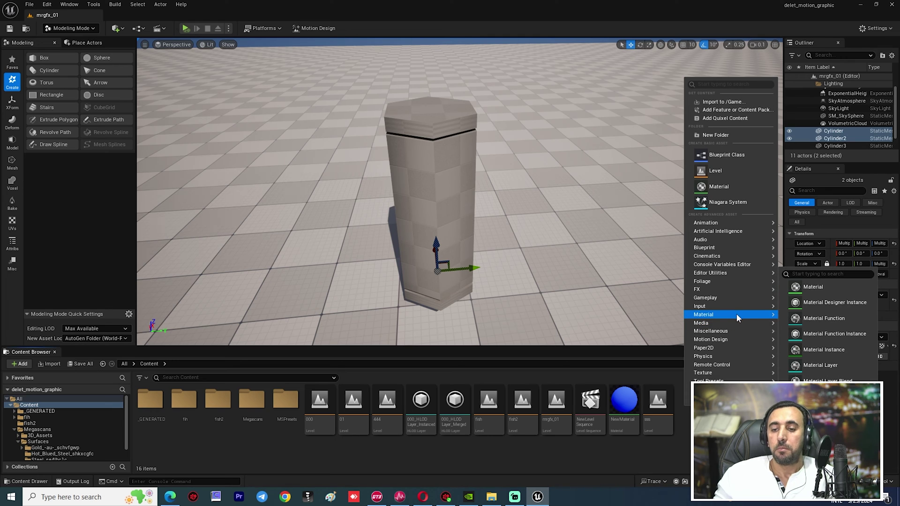
left_click(820, 288)
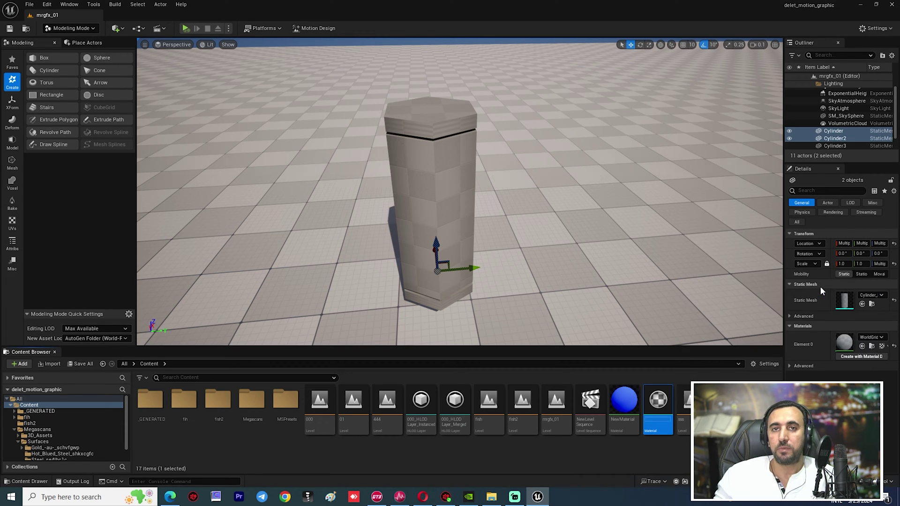
double_click(658, 401)
Add a Constant3Vector node to the material graph, beside the main material node.
right_click_drag(356, 159, 377, 207)
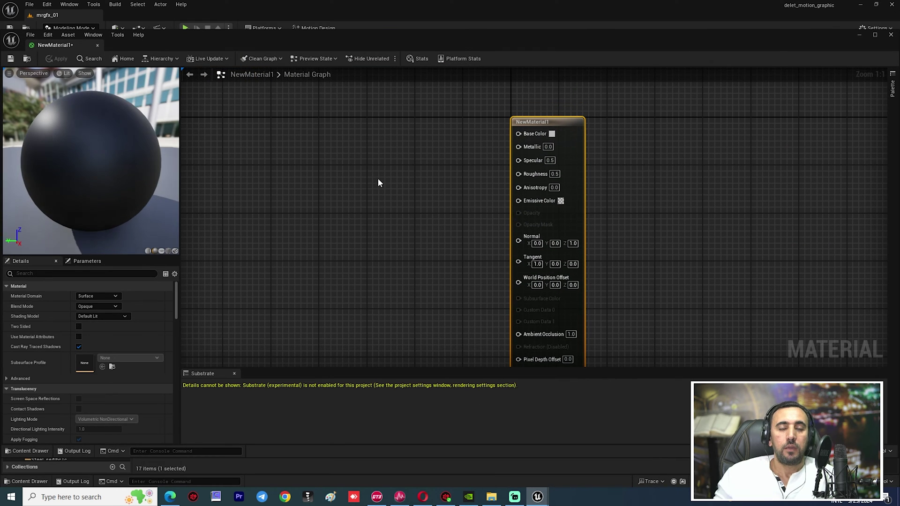
left_click(366, 142)
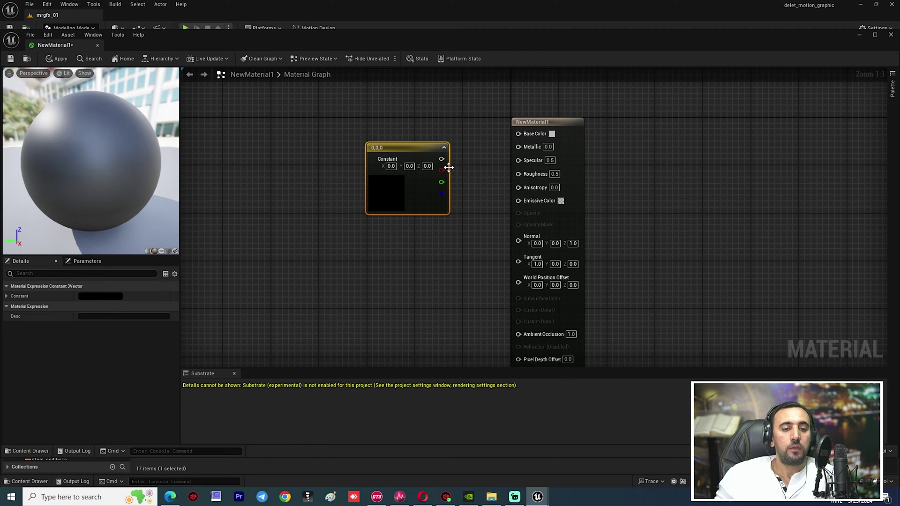
Connect the Constant3Vector node to Base Color and set its color to blue, about 0, 0.154, 1.
left_click_drag(442, 159, 518, 134)
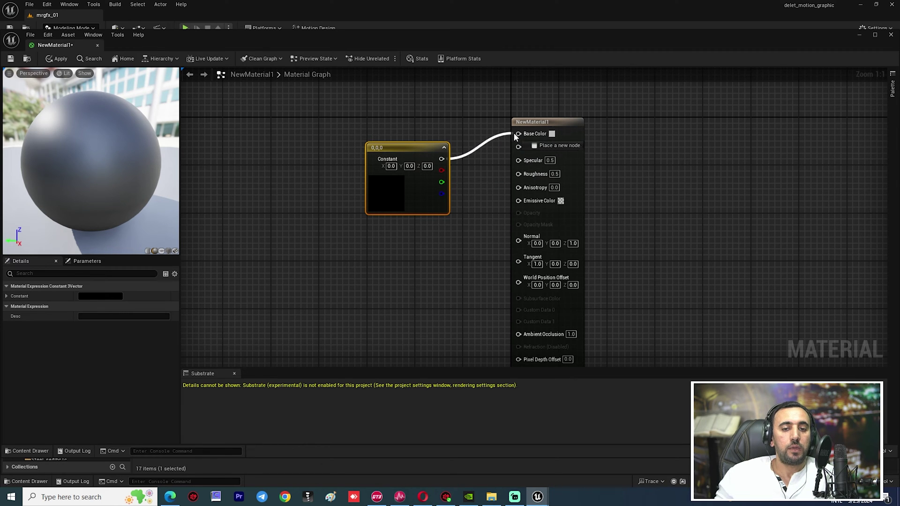
left_click_drag(397, 176, 391, 144)
double_click(390, 143)
left_click_drag(433, 217, 409, 196)
left_click(504, 350)
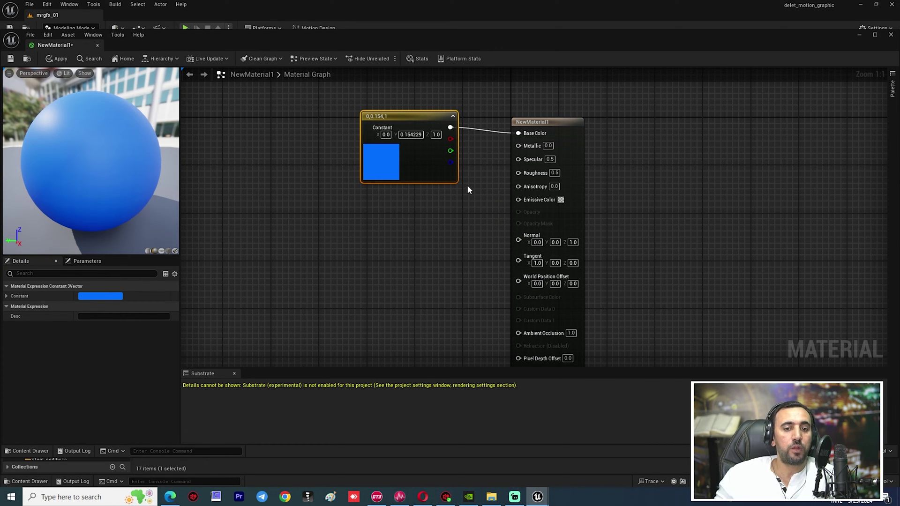
Add a Constant node below the blue color node and connect it to the Metallic input.
left_click(404, 223)
left_click_drag(448, 240, 519, 145)
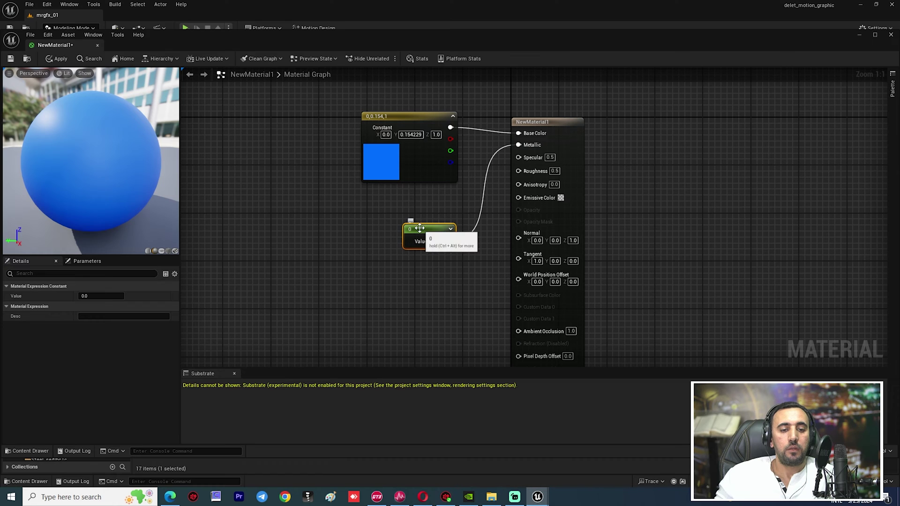
left_click_drag(418, 226, 400, 214)
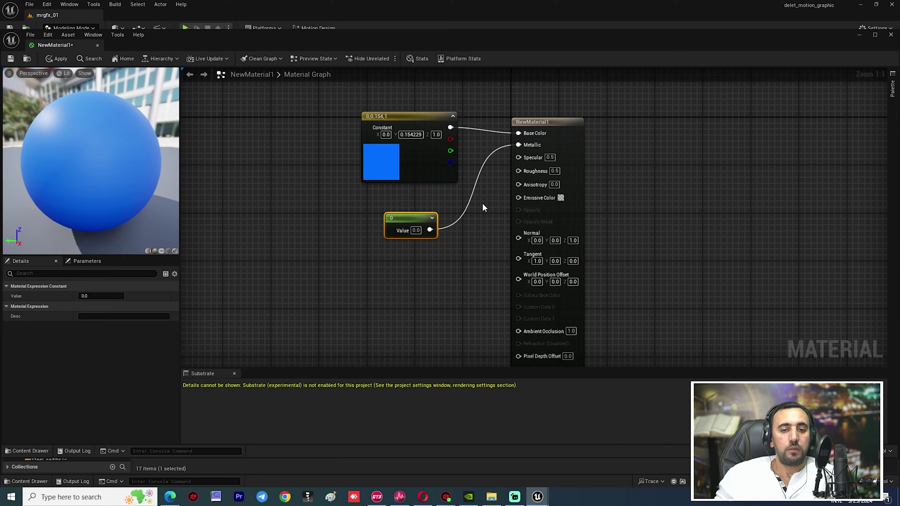
Convert the Metallic constant to a parameter named metalic with a Slider Max of 1.
right_click(416, 215)
left_click(460, 243)
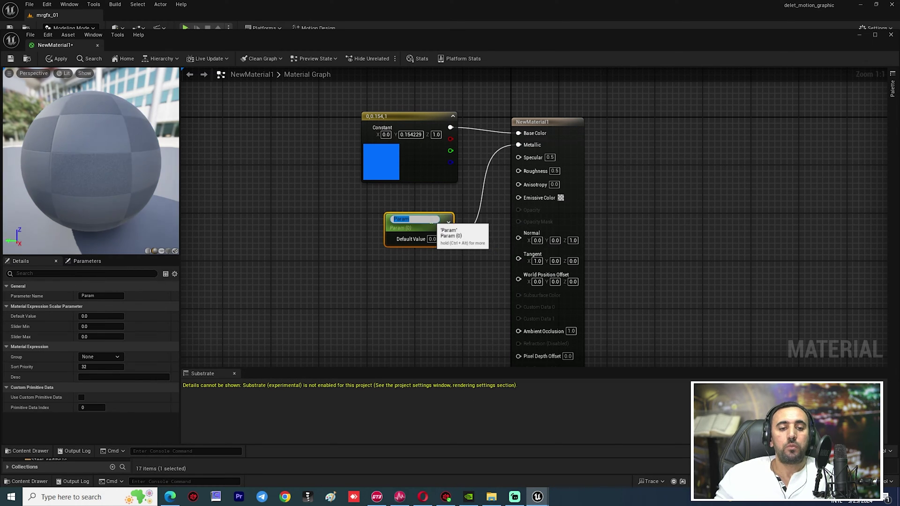
left_click(406, 229)
left_click(105, 295)
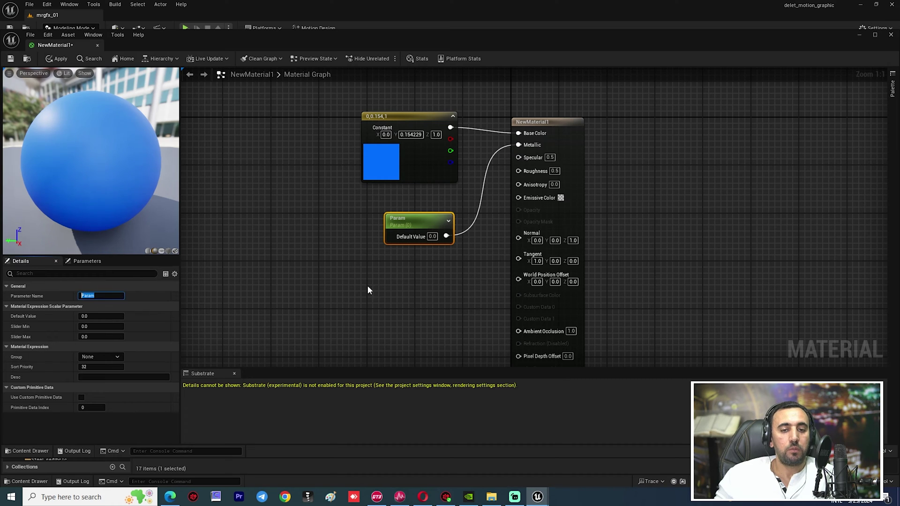
type("metal")
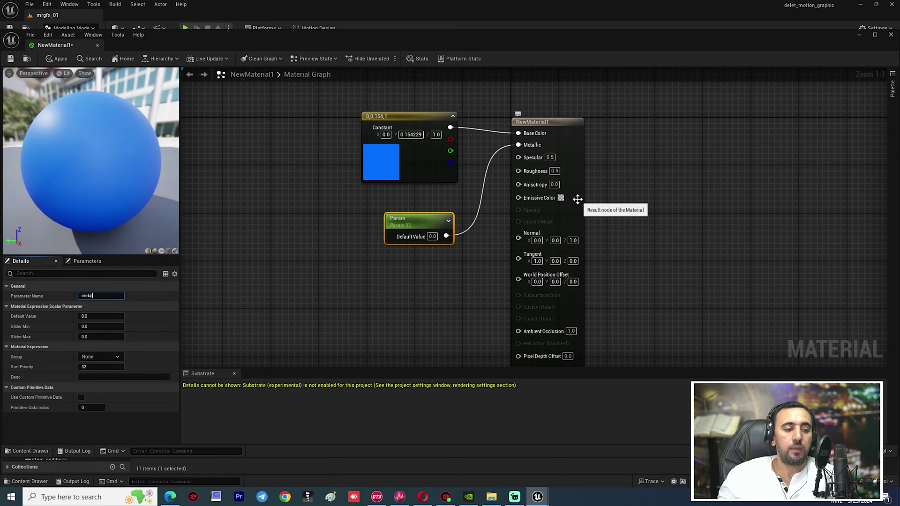
type("ic")
key("Return")
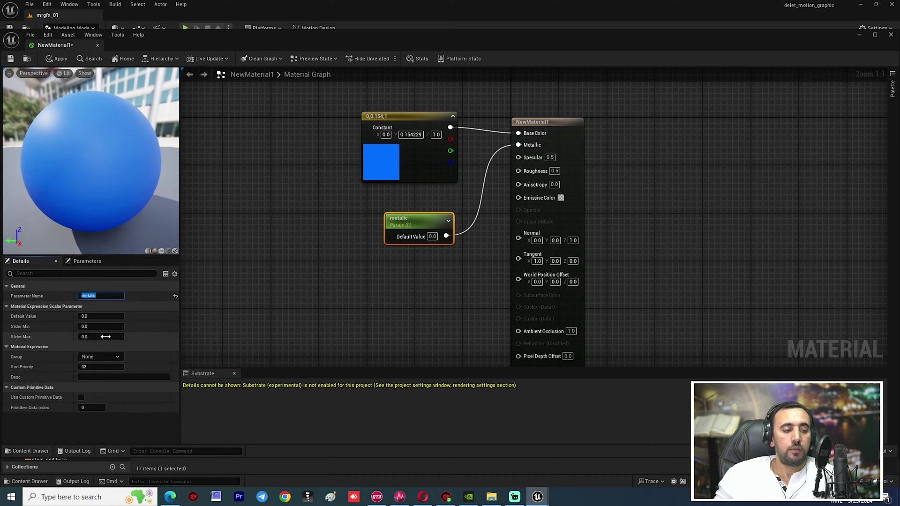
type("1")
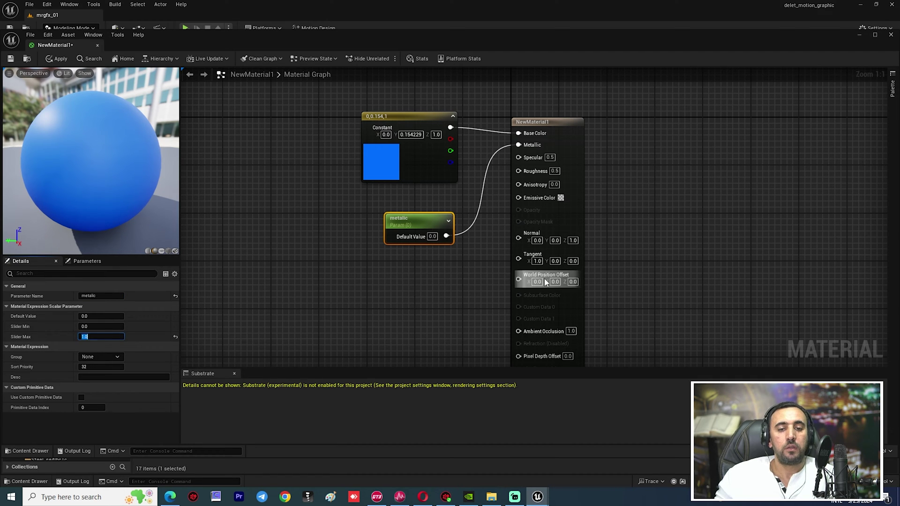
key("Return")
Duplicate the metalic parameter twice below the original and connect the copies to Specular and Roughness.
left_click_drag(411, 219, 394, 214)
key("ctrl+d")
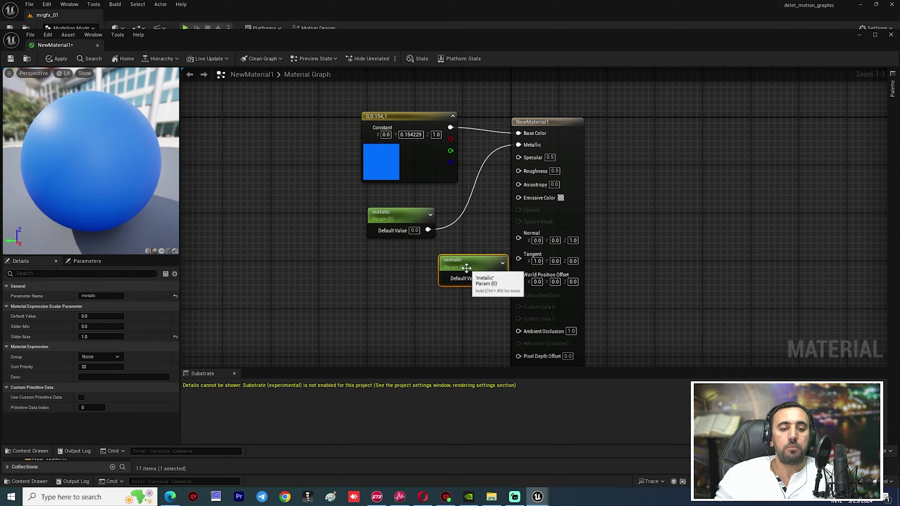
key("ctrl+d")
left_click_drag(482, 266, 416, 263)
left_click_drag(485, 287, 389, 310)
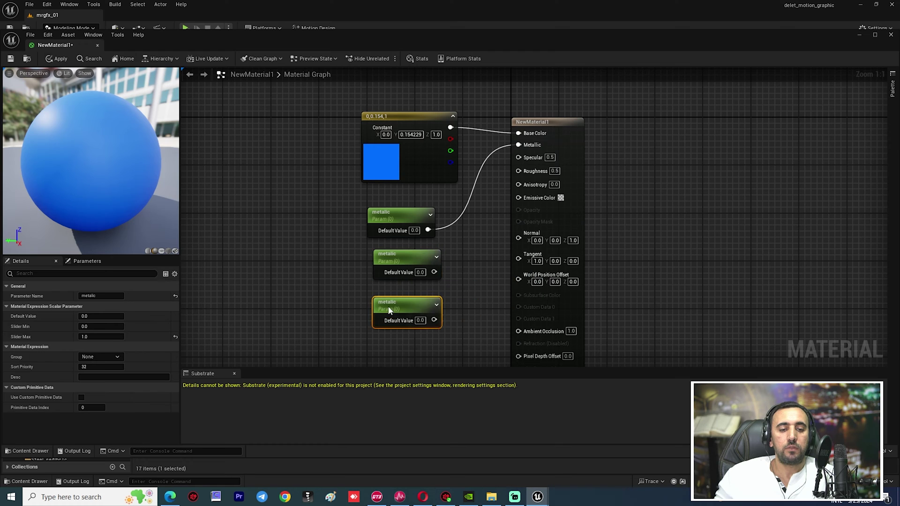
left_click_drag(435, 271, 518, 157)
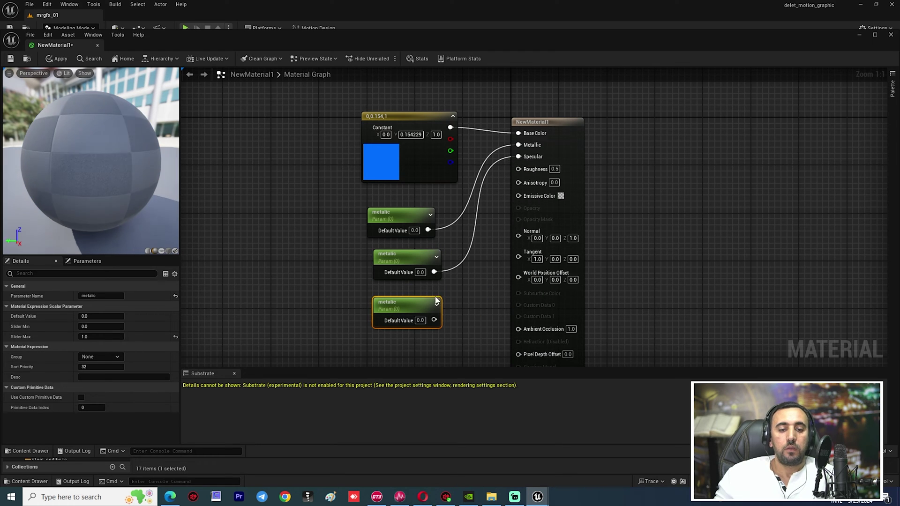
left_click_drag(434, 321, 519, 170)
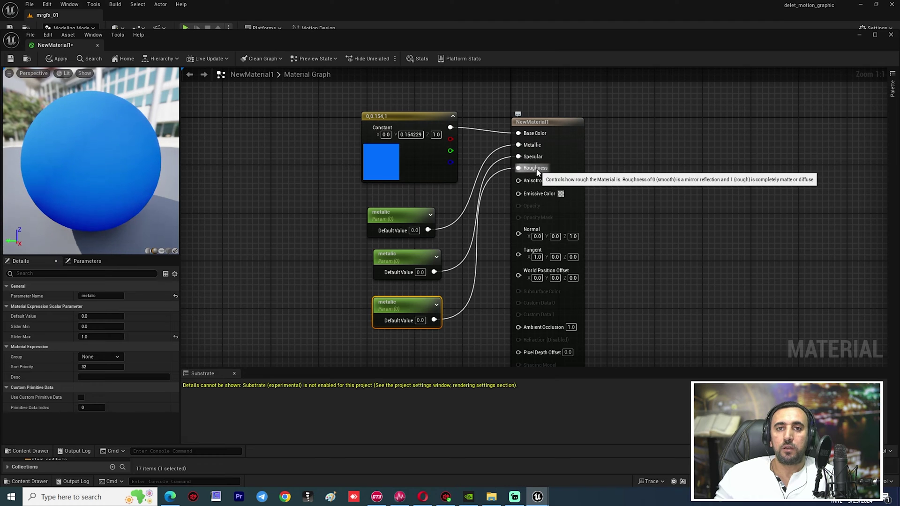
Rename the parameter connected to Specular as spec.
left_click(395, 224)
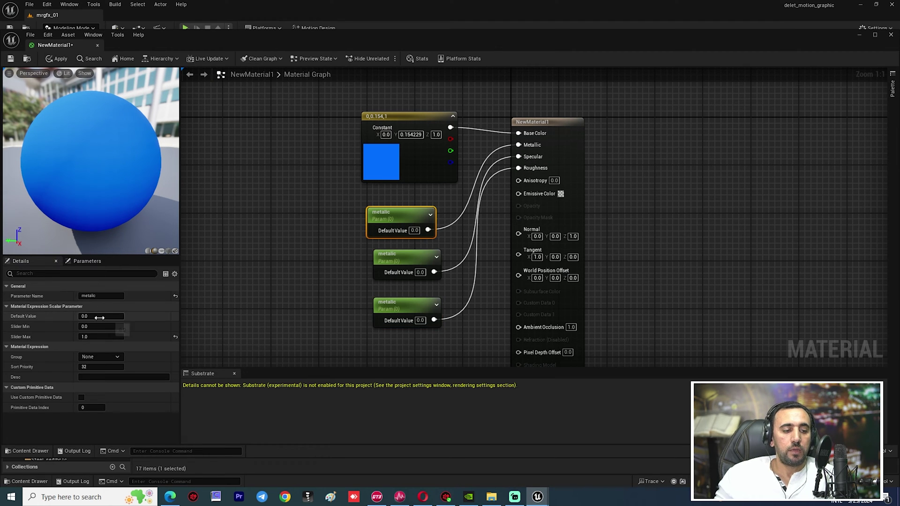
left_click(403, 259)
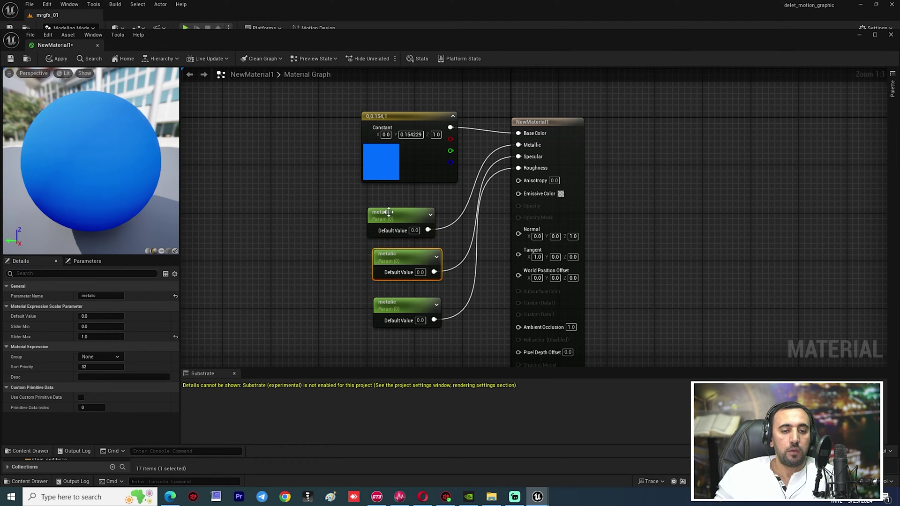
left_click(103, 295)
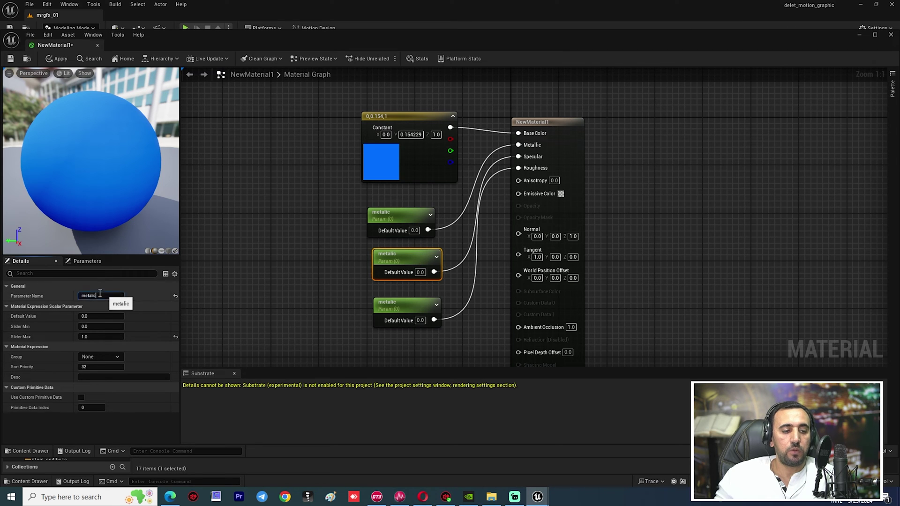
type("spec")
key("Return")
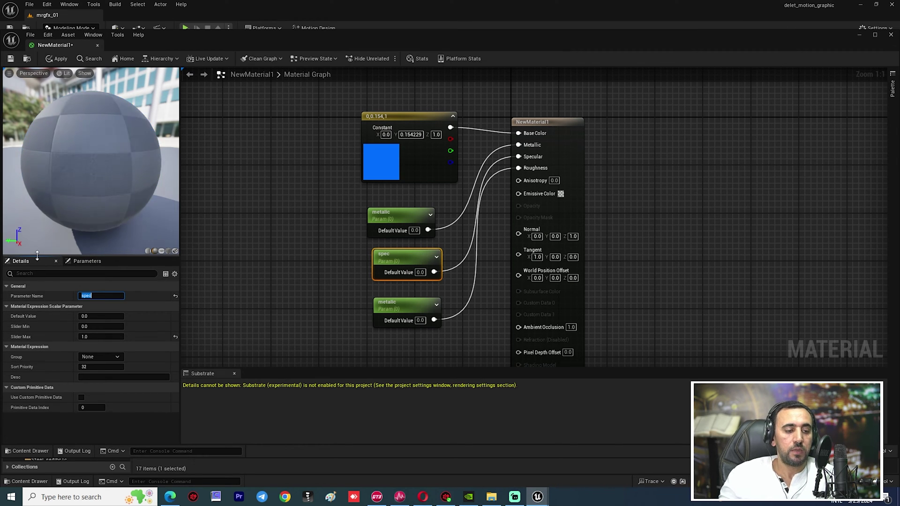
Rename the parameter connected to Roughness as rough.
left_click(402, 307)
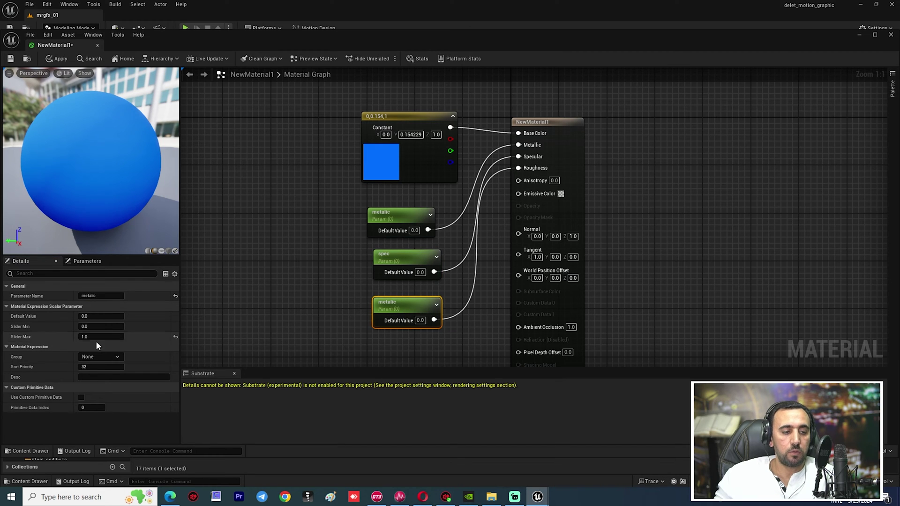
left_click(89, 296)
type("rou")
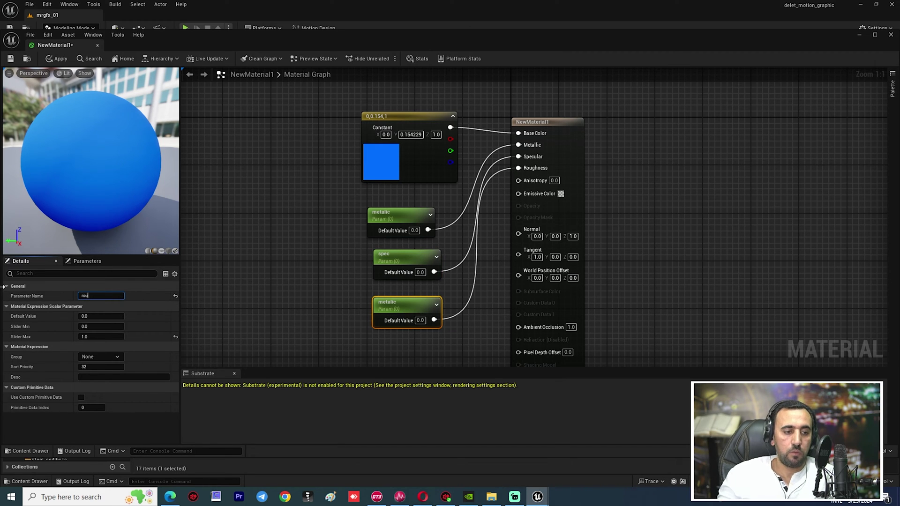
type("gh")
key("Return")
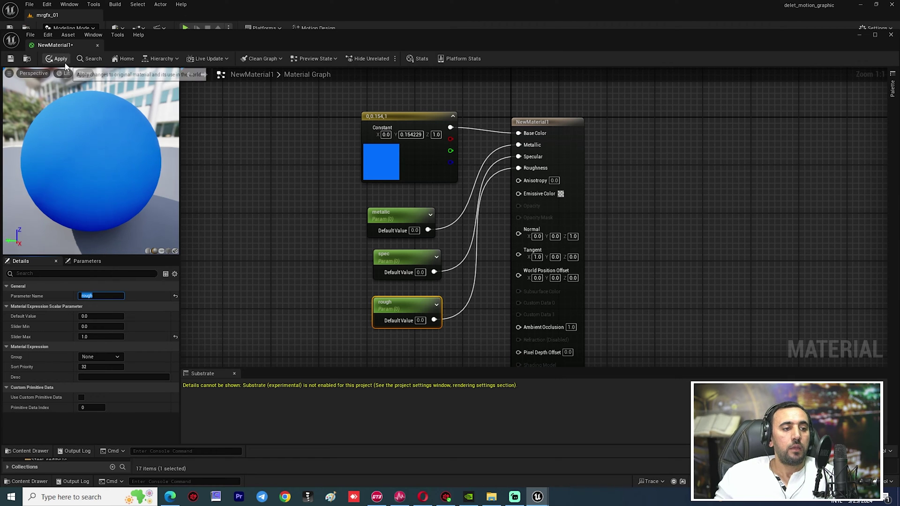
Apply the material changes, close the material editor and assign NewMaterial1 to the column's top cap.
left_click(56, 59)
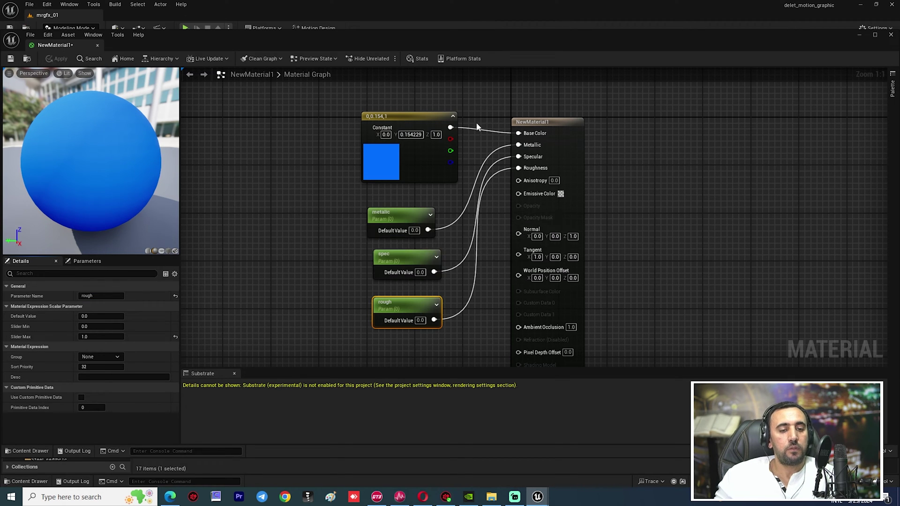
left_click(98, 45)
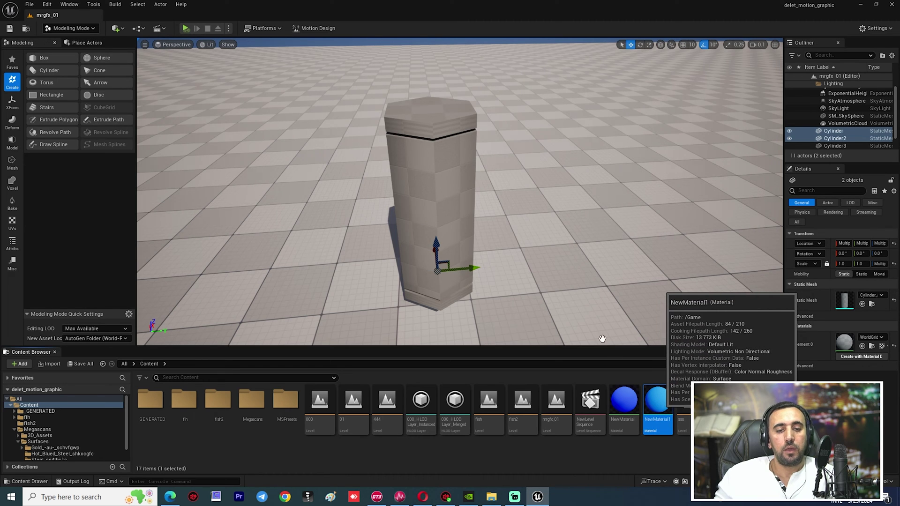
left_click_drag(673, 410, 449, 127)
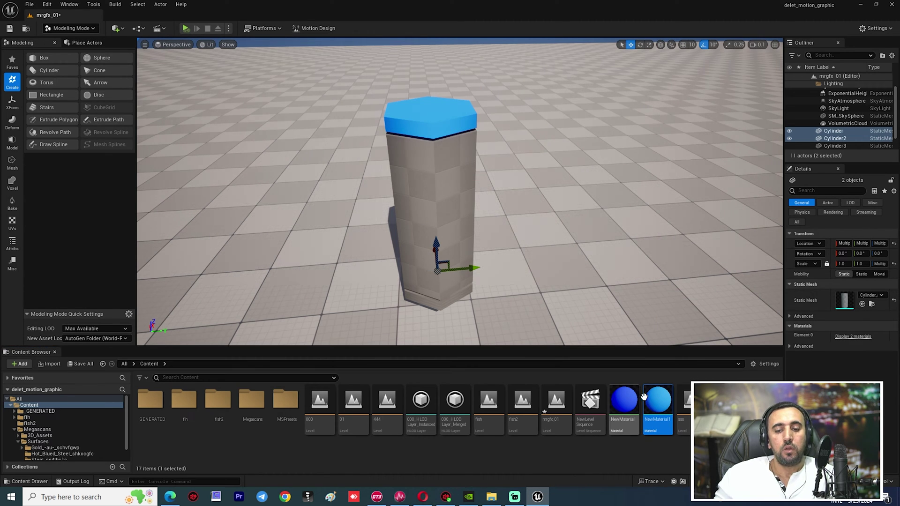
Reopen NewMaterial1, convert the blue Base Color constant to a parameter, then save and close the material.
right_click(658, 399)
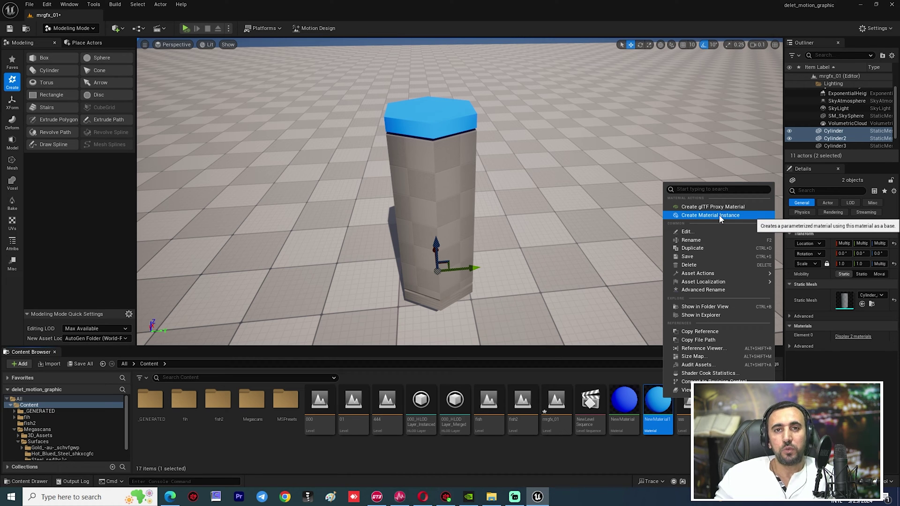
left_click(628, 225)
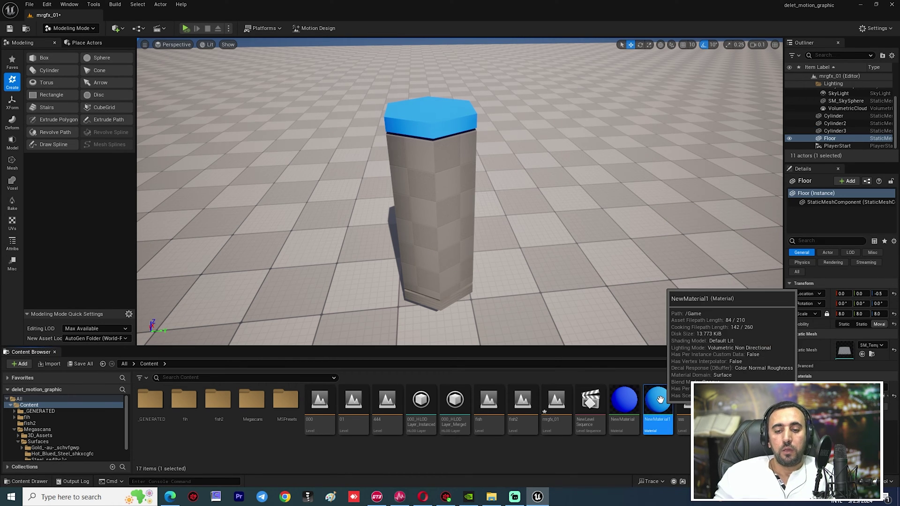
double_click(659, 401)
left_click(361, 117)
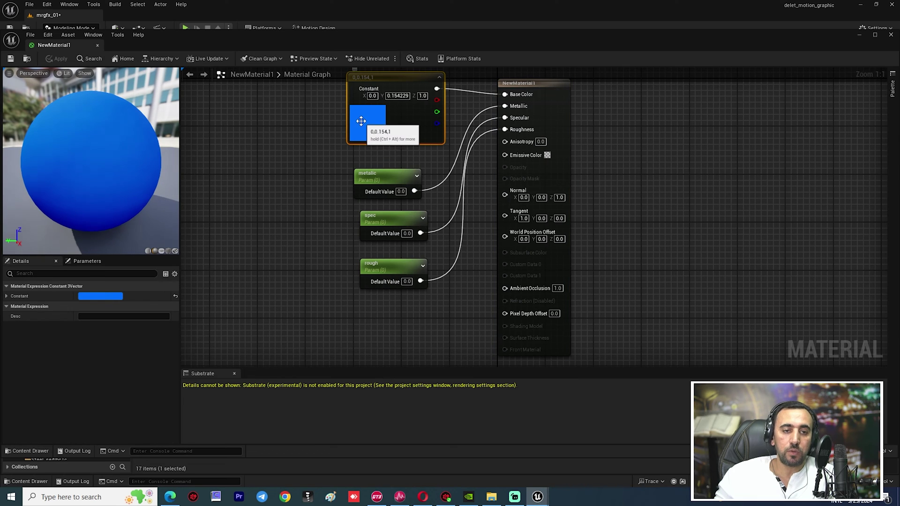
right_click(362, 123)
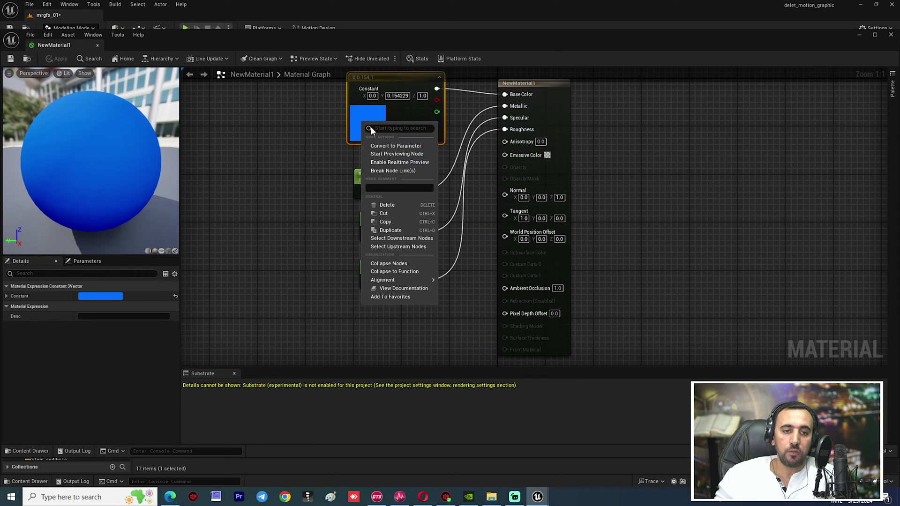
left_click(391, 146)
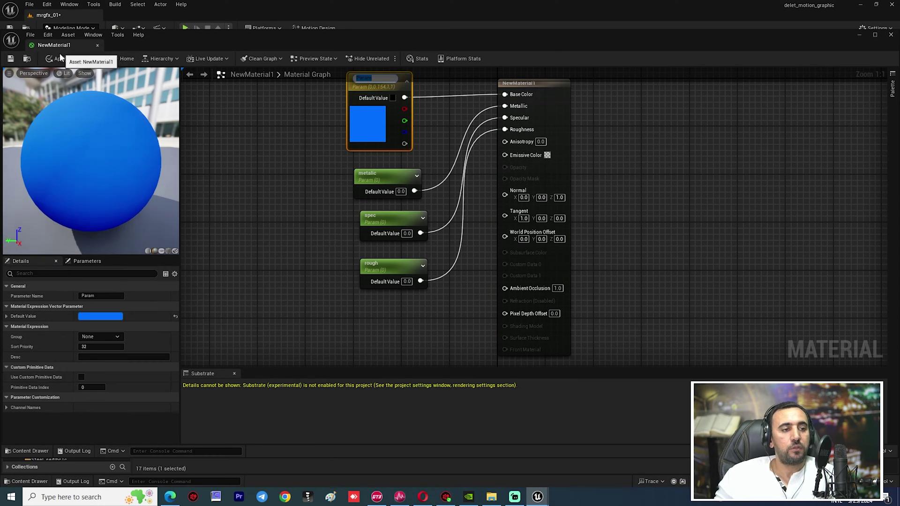
left_click(10, 59)
left_click(97, 45)
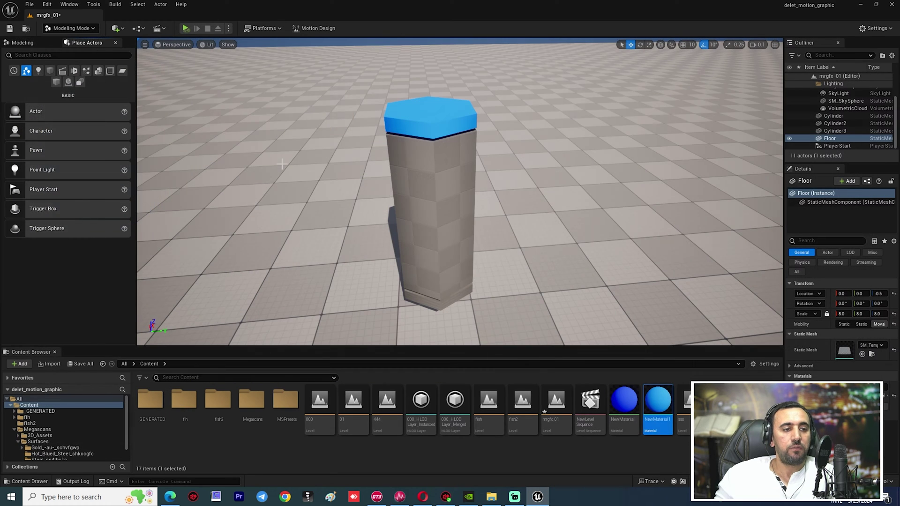
Create a material instance from NewMaterial1 and assign it to the column's body.
right_click(663, 409)
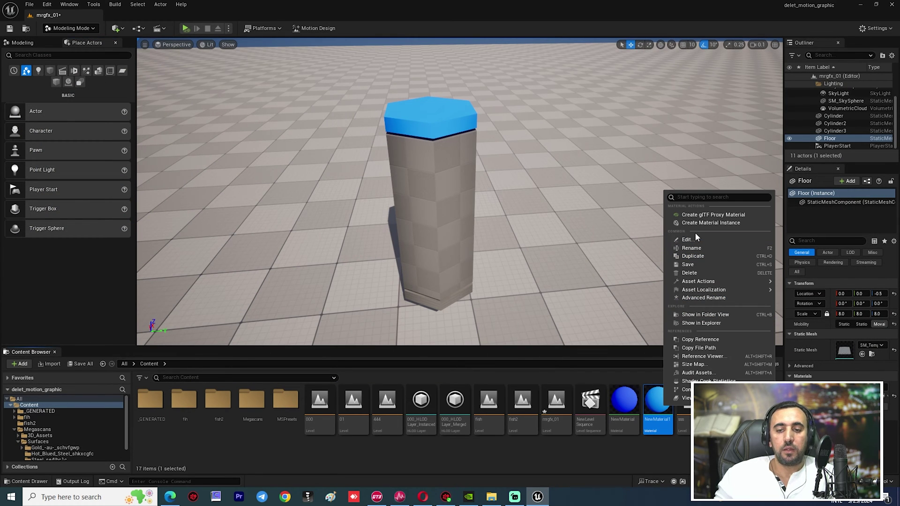
left_click(721, 225)
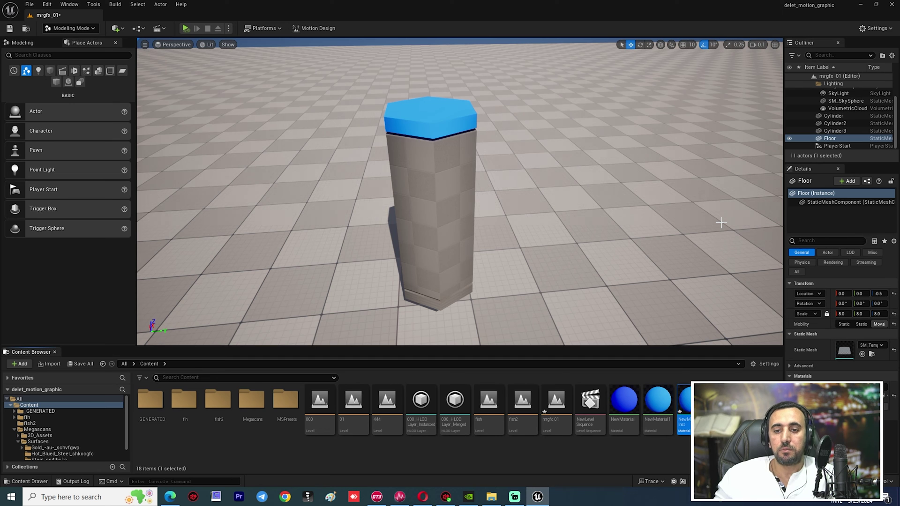
left_click_drag(685, 403, 448, 192)
right_click_drag(453, 224, 471, 192)
Open the new material instance in a maximized editor and enable its metalic, rough and spec parameter overrides.
double_click(685, 404)
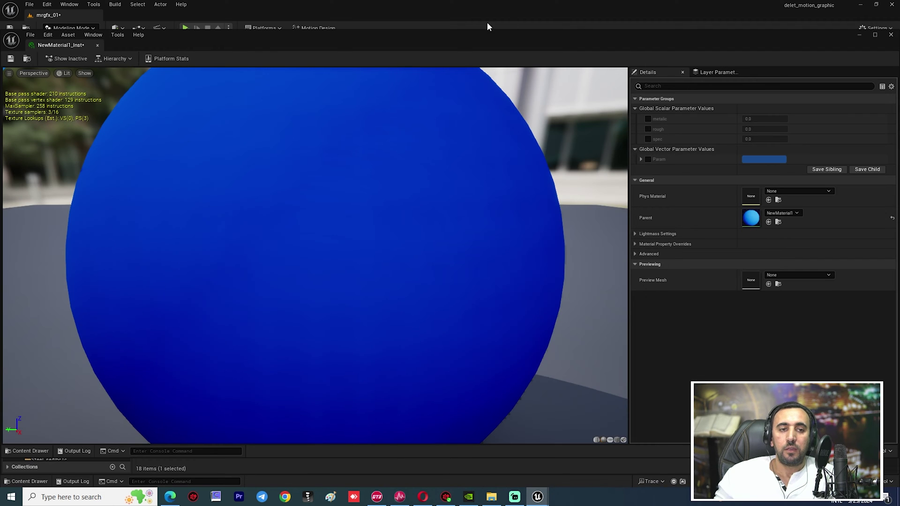
left_click_drag(487, 23, 487, 1)
left_click(648, 89)
left_click(648, 97)
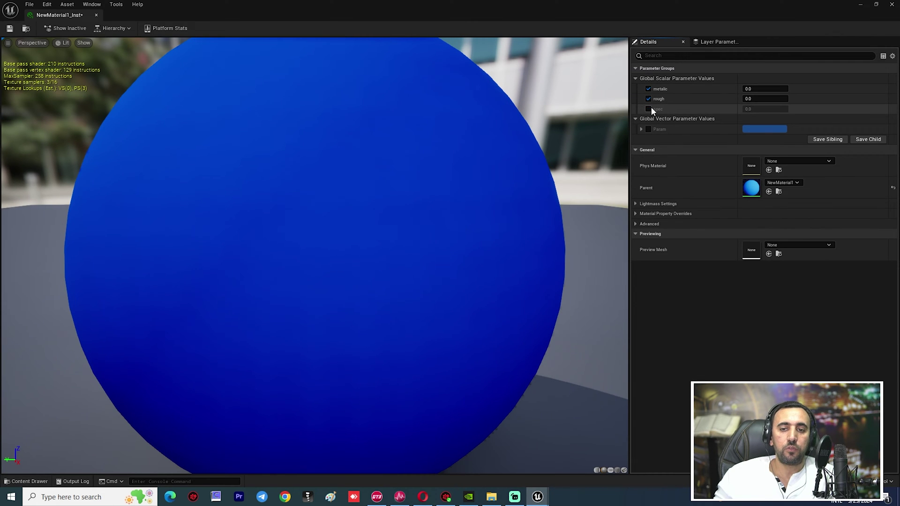
left_click(649, 108)
Set the material instance's spec value to about 0.147 and inspect the preview sphere.
left_click_drag(752, 110, 758, 109)
right_click_drag(436, 237, 447, 254)
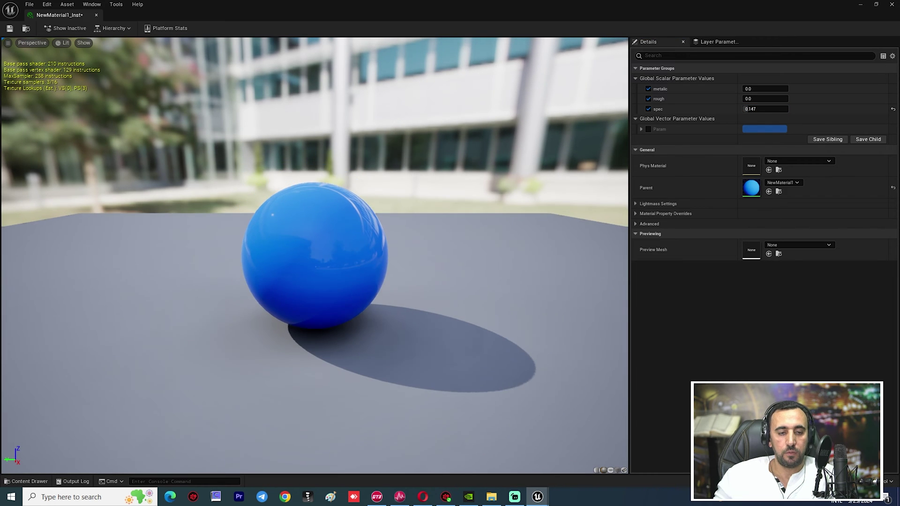
mouse_move(448, 254)
left_mouse_down()
mouse_move(447, 281)
mouse_move(447, 253)
left_mouse_up()
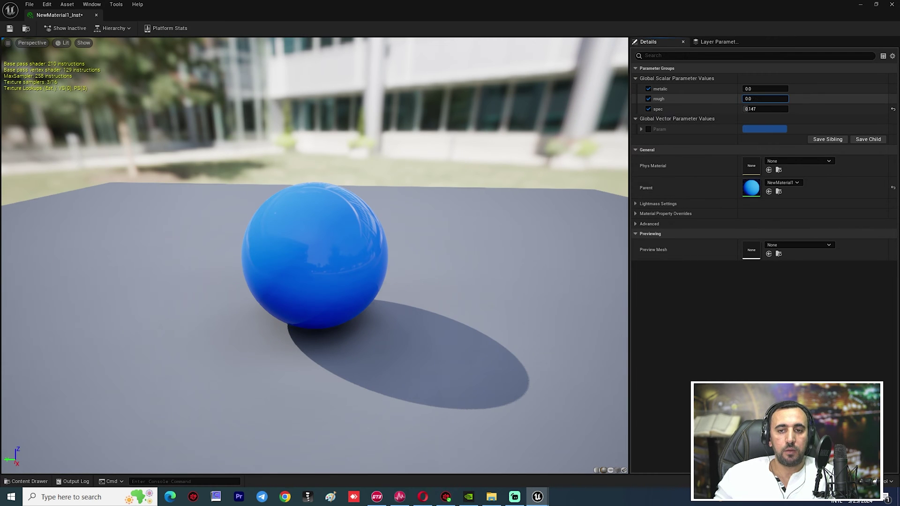
Set the material instance's metalic to about 0.396 and rough to about 0.104, check the preview sphere, then save and close it.
mouse_move(752, 98)
left_mouse_down()
mouse_move(772, 98)
mouse_move(756, 99)
mouse_move(760, 88)
left_mouse_up()
left_click_drag(335, 279, 1, 15)
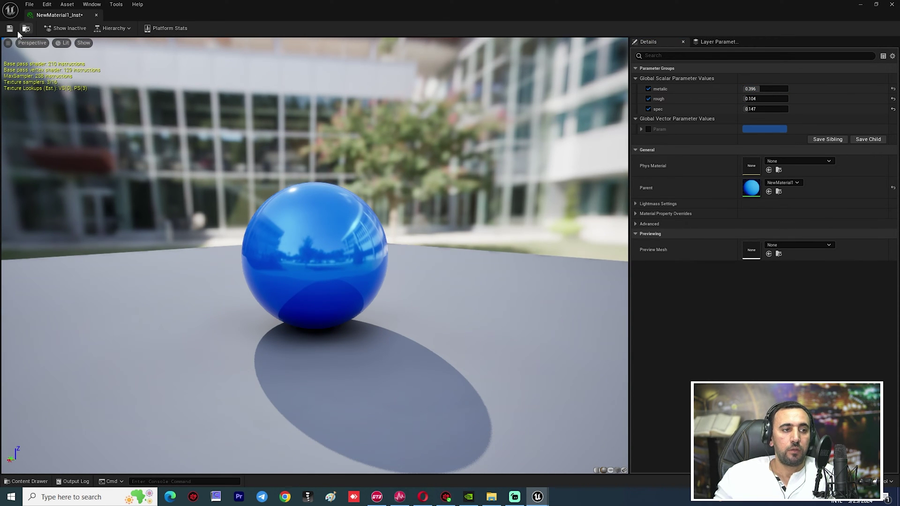
left_click(10, 28)
left_click(97, 15)
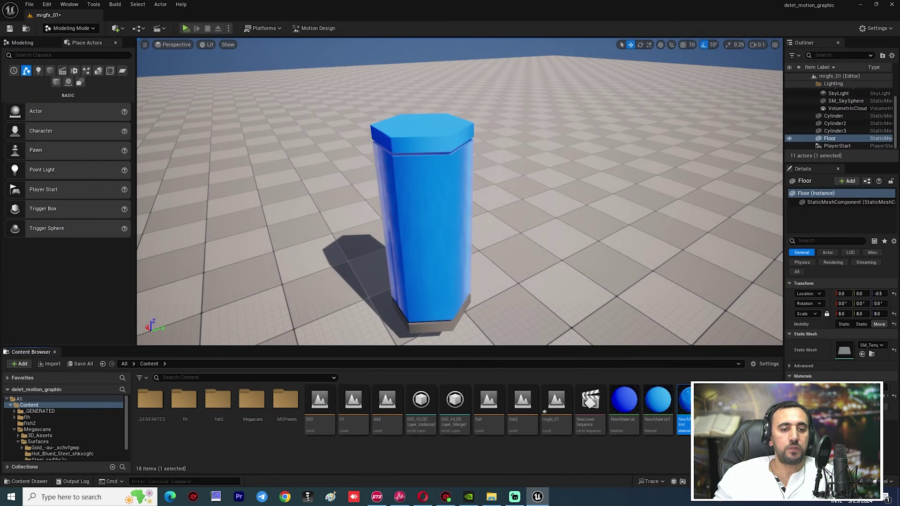
Create a second material instance from NewMaterial1 and assign it to the column's top cap.
right_click_drag(459, 192, 504, 227)
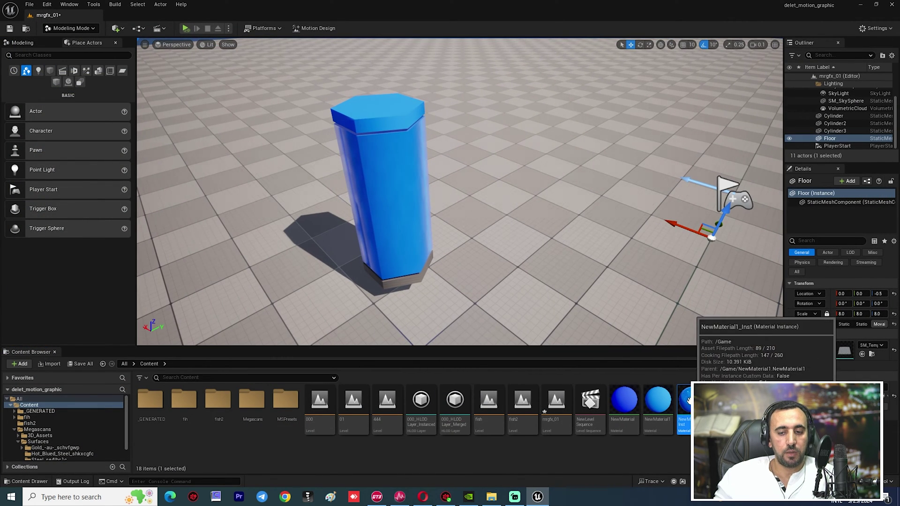
right_click(664, 404)
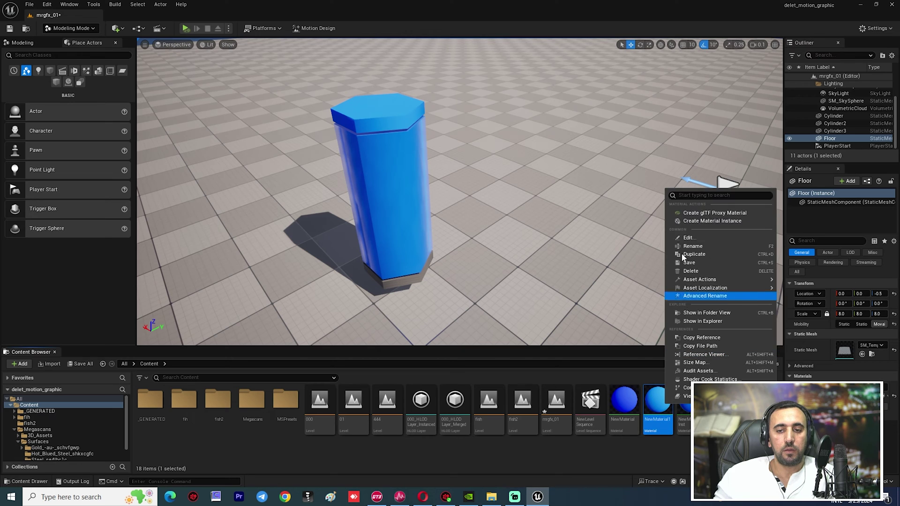
left_click(720, 224)
left_click_drag(686, 400, 368, 107)
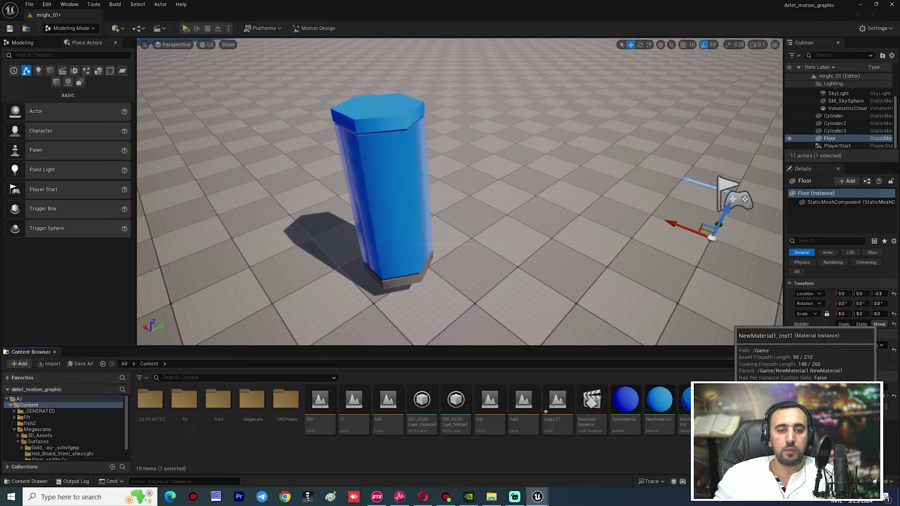
Open NewMaterial1_Inst1, enable its Param color override and set the color to a saturated blue.
double_click(685, 400)
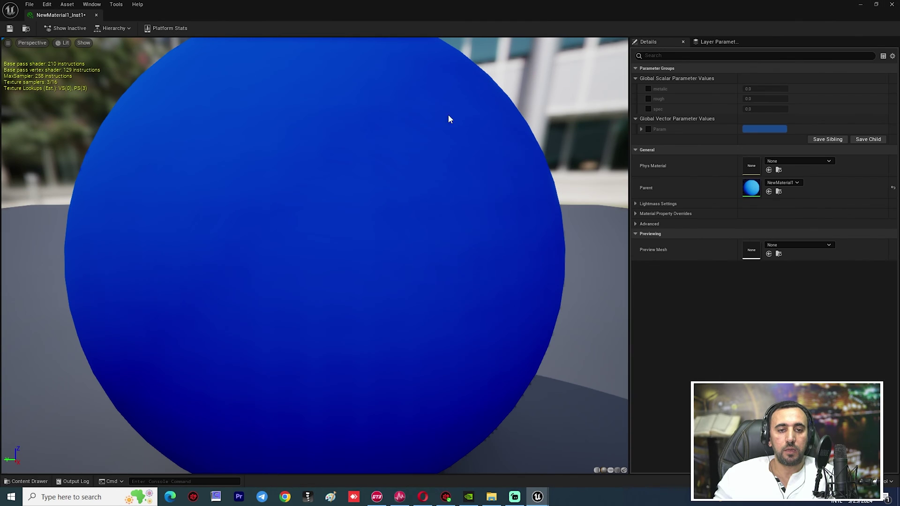
left_click(651, 129)
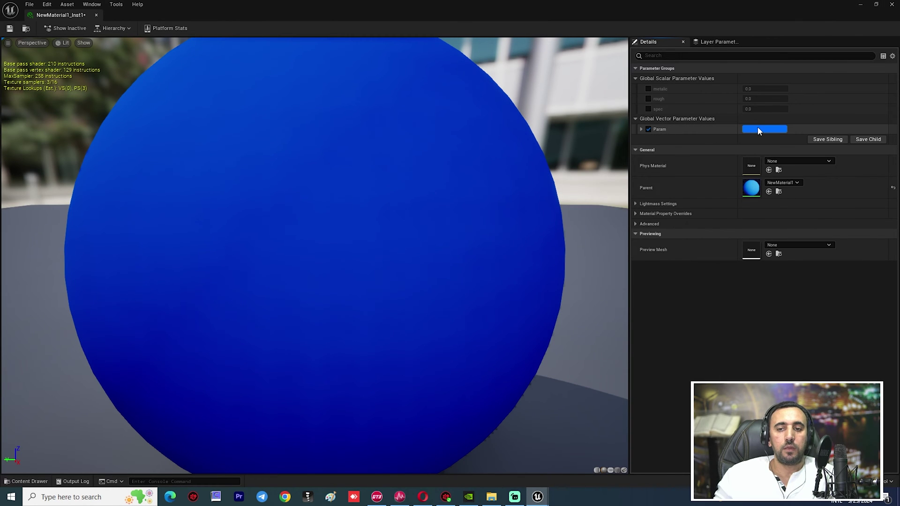
left_click(758, 129)
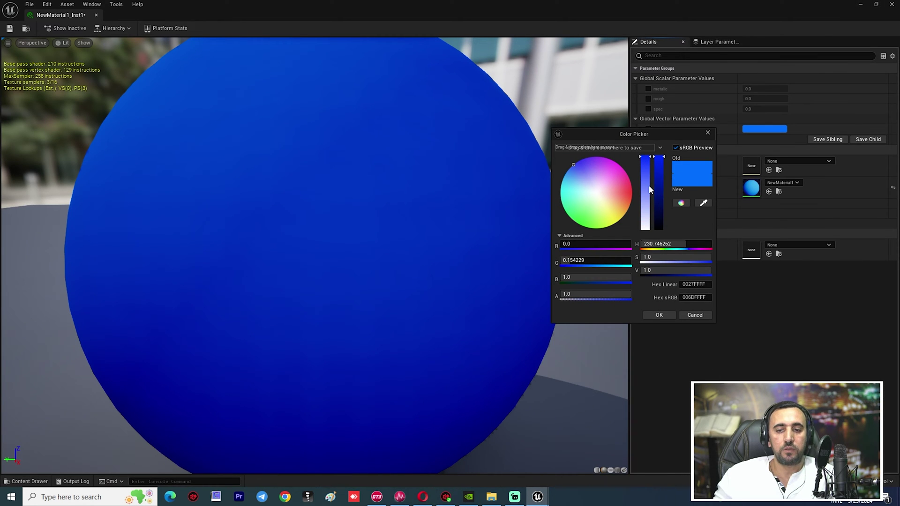
left_click_drag(646, 190, 645, 167)
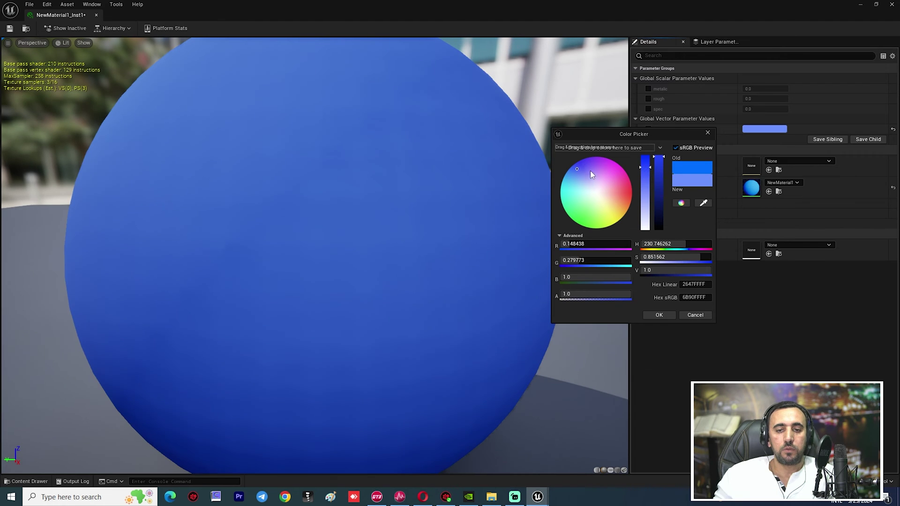
left_click_drag(590, 171, 570, 151)
left_click(659, 315)
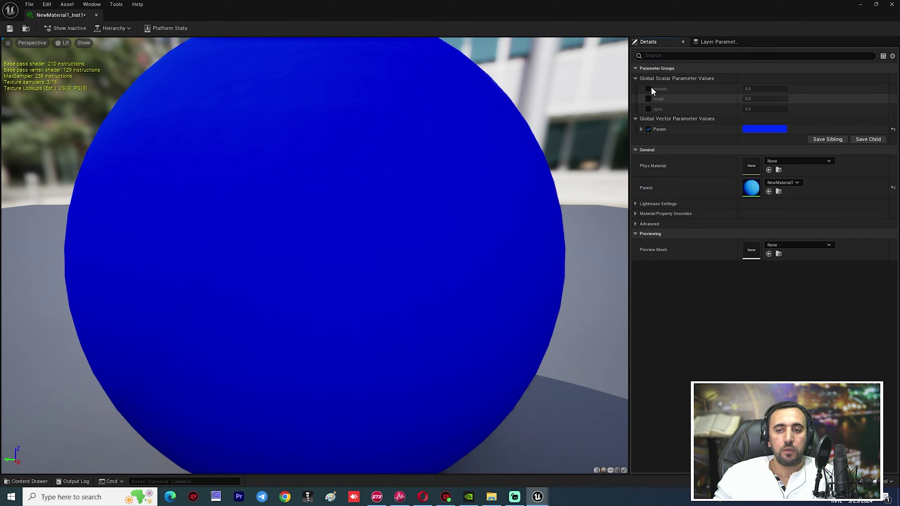
Enable the instance's scalar overrides and set metalic to about 0.458, rough to 0.05 and spec to about 0.146.
left_click(648, 89)
left_click(648, 98)
left_click(649, 109)
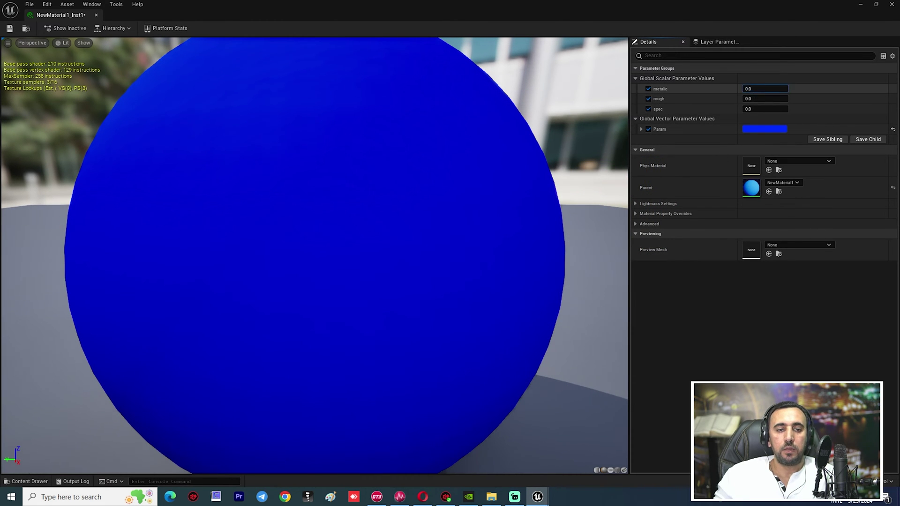
left_click_drag(748, 88, 748, 108)
type("5")
Change the instance's Param color to green, about hex sRGB 629100FF, and close the instance editor.
left_click(745, 128)
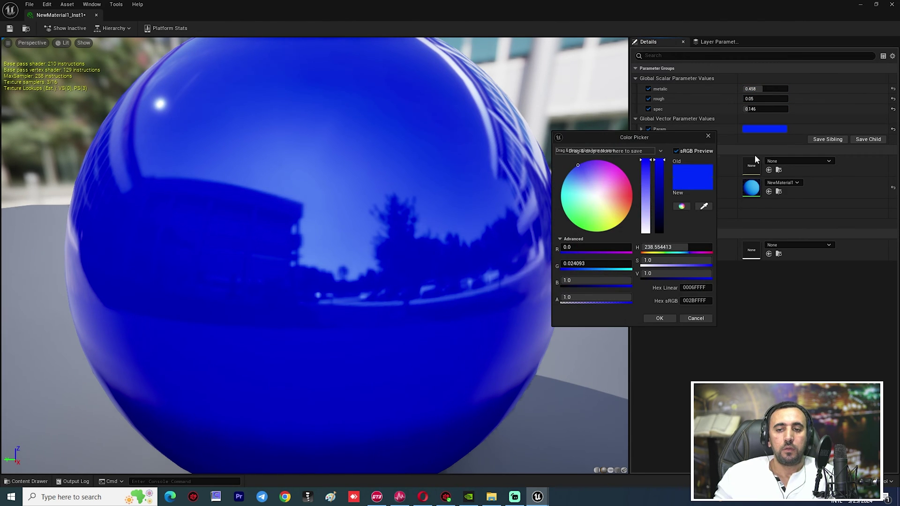
left_click_drag(580, 167, 581, 170)
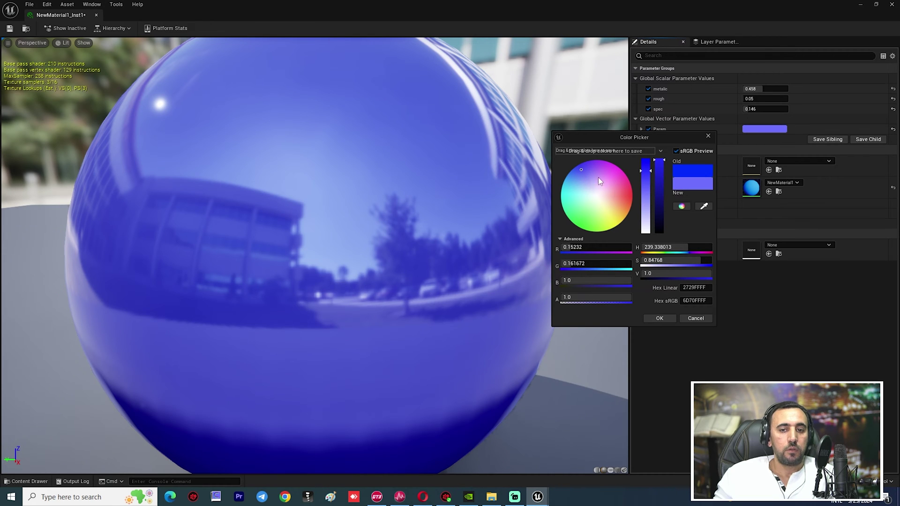
left_click(658, 212)
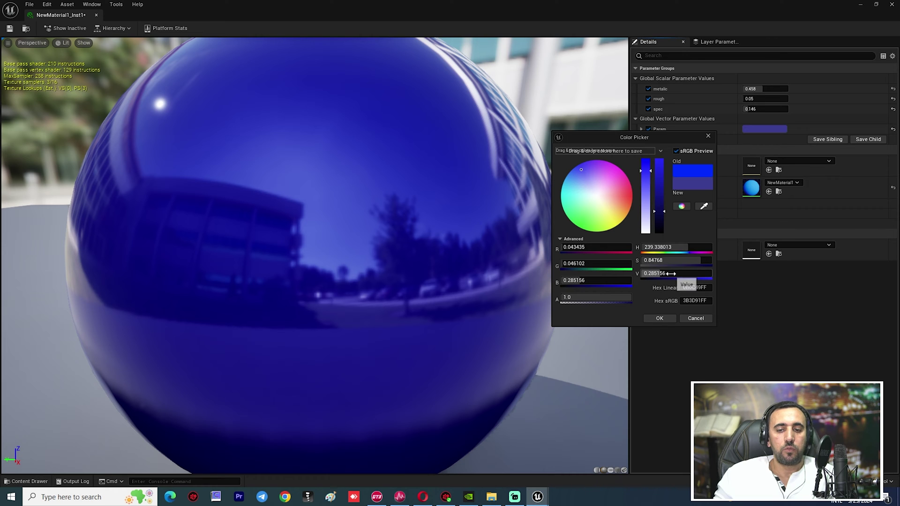
mouse_move(661, 203)
left_mouse_down()
mouse_move(664, 260)
mouse_move(659, 212)
mouse_move(588, 234)
mouse_move(592, 217)
mouse_move(594, 233)
left_mouse_up()
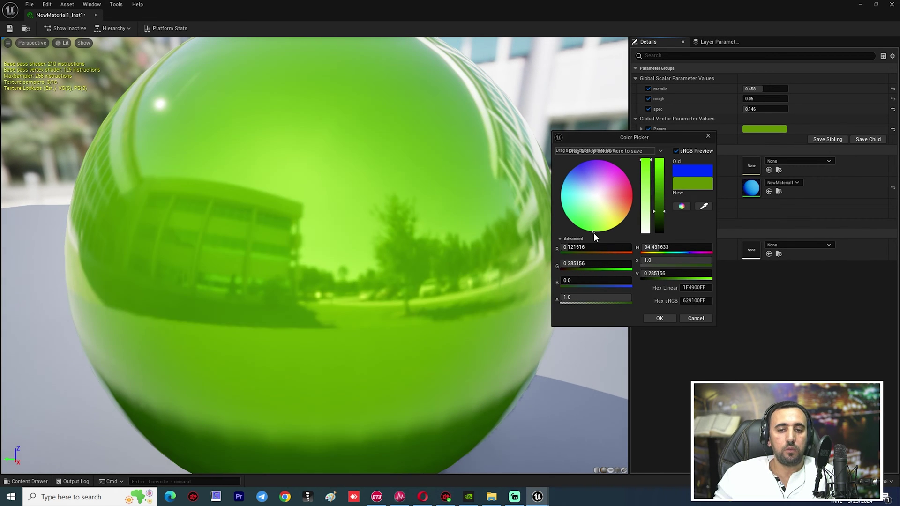
left_click(96, 15)
Assign the green material instance to the column's bottom cap.
left_click_drag(727, 407, 396, 279)
right_click_drag(396, 278, 427, 143)
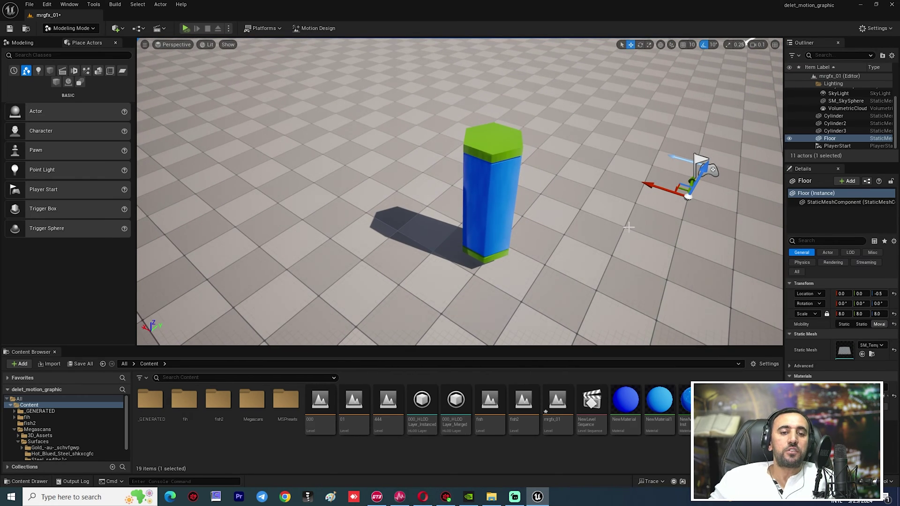
Select the column body and both caps and merge them into one static mesh named test01 in the Content folder.
left_click(495, 147)
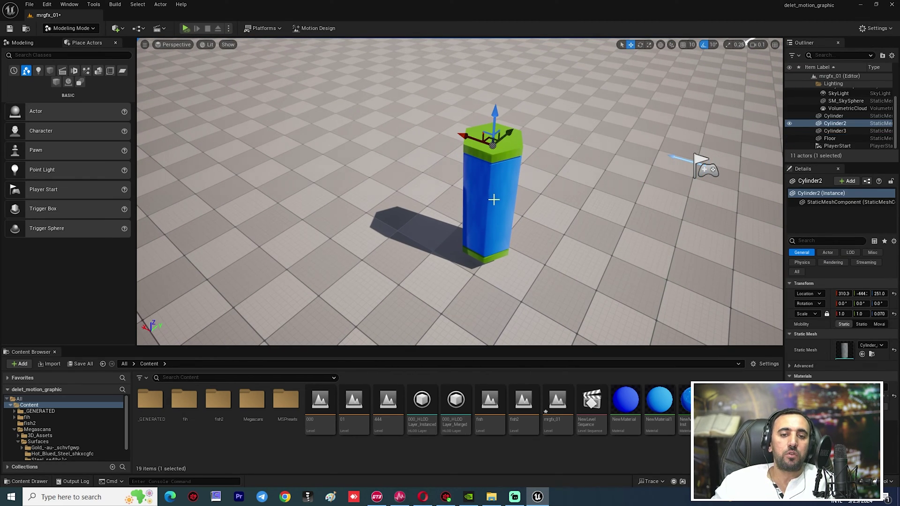
left_click(493, 202, "shift")
left_click(484, 260, "ctrl")
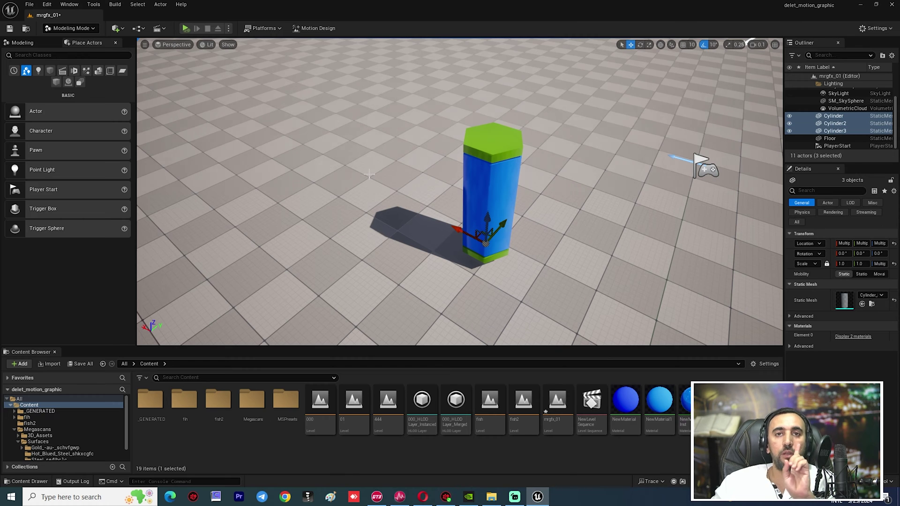
left_click(160, 4)
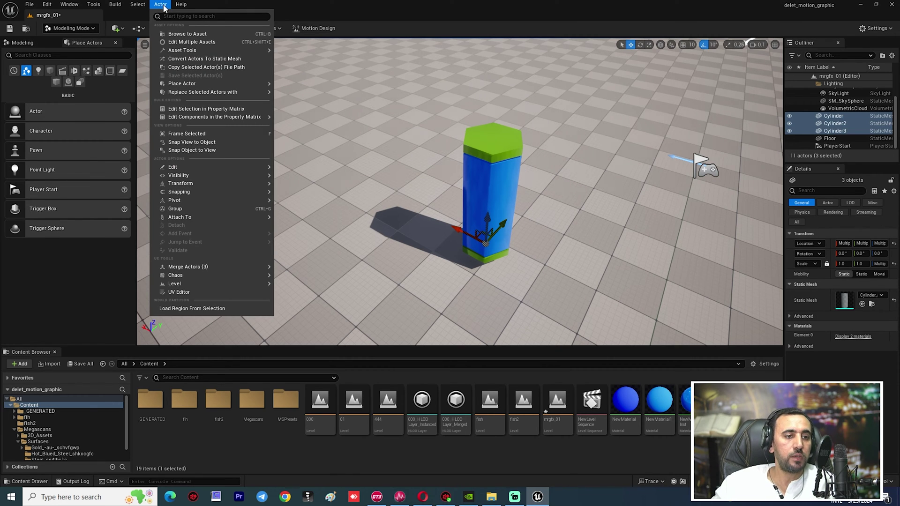
mouse_move(196, 92)
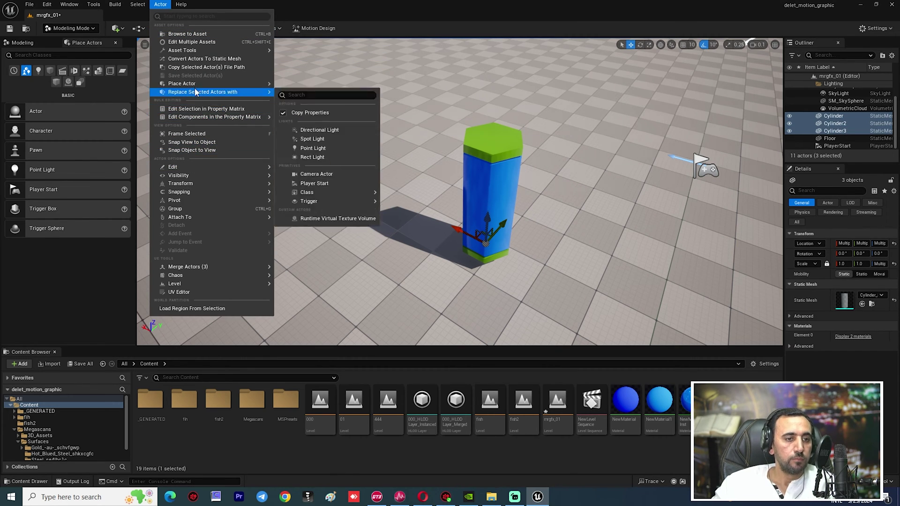
mouse_move(224, 268)
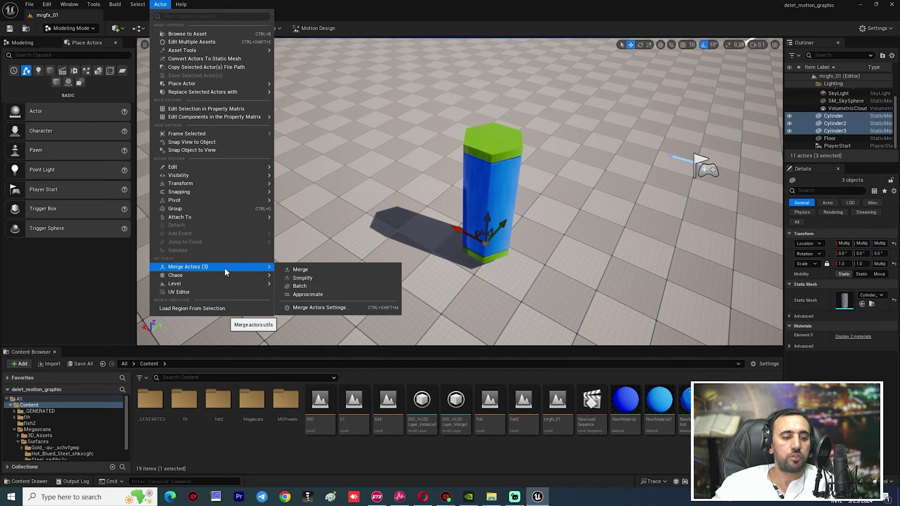
left_click(300, 270)
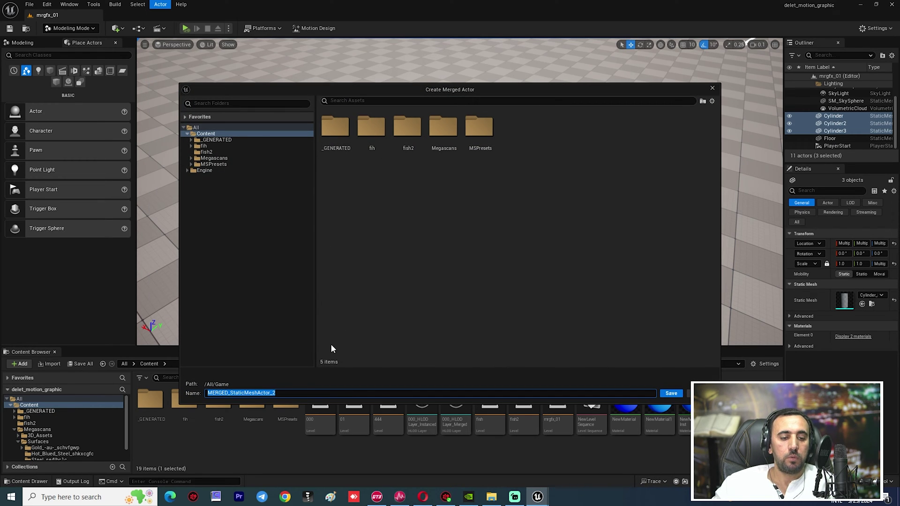
type("tes")
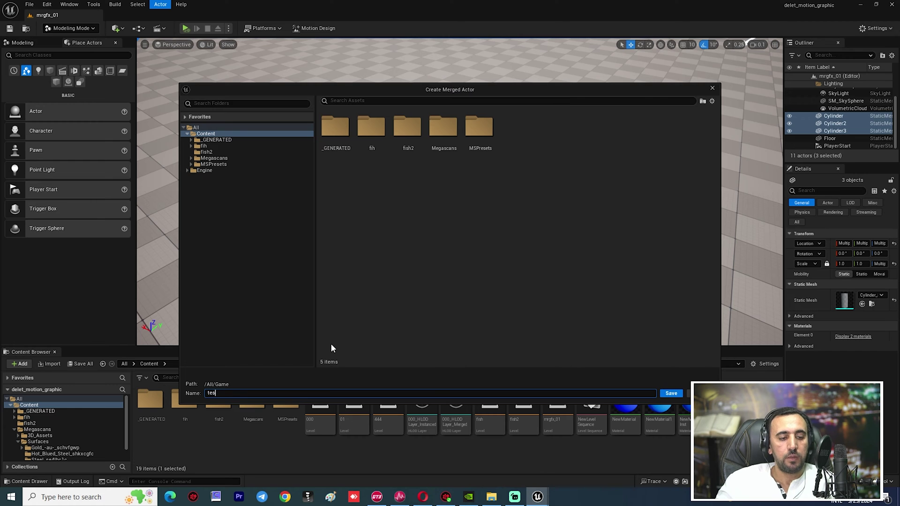
type("t01")
key("Return")
left_click(331, 342)
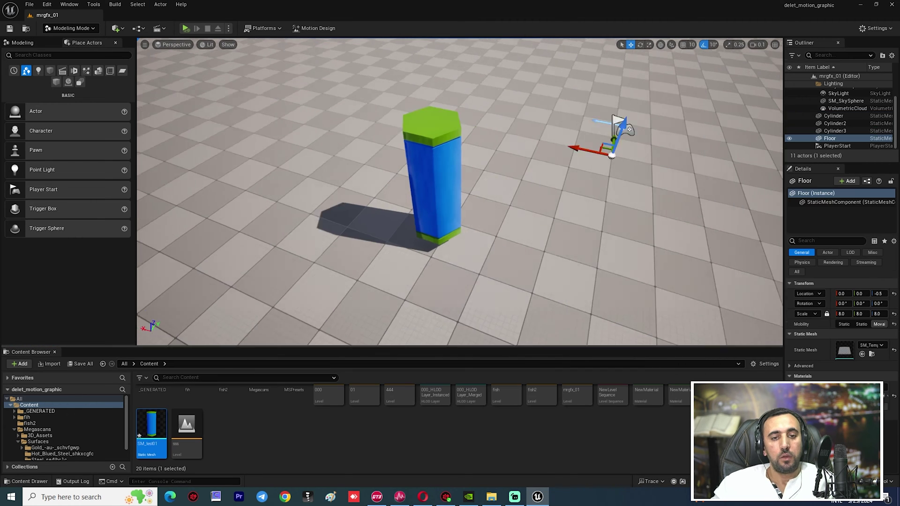
Delete the three original column cylinders from the level.
left_click(441, 169)
left_click(448, 248, "ctrl")
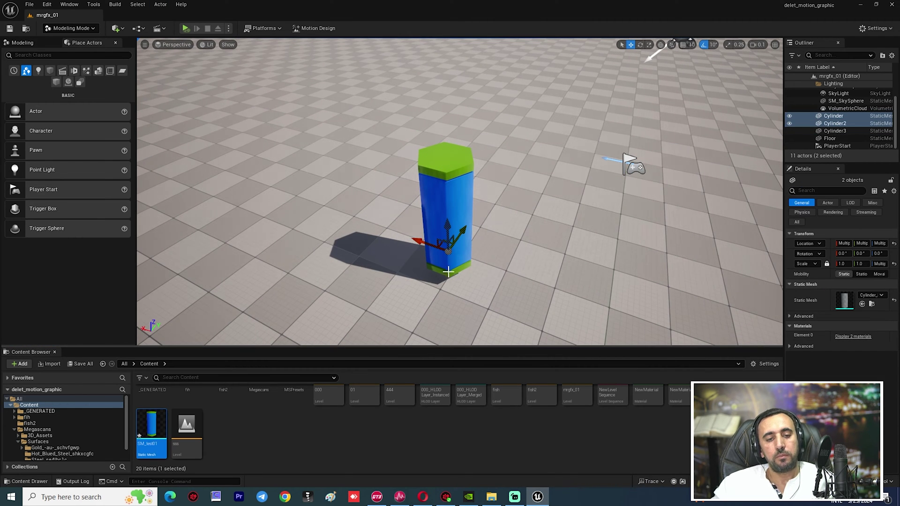
left_click(448, 272, "ctrl")
key("Delete")
right_click_drag(449, 270, 321, 18)
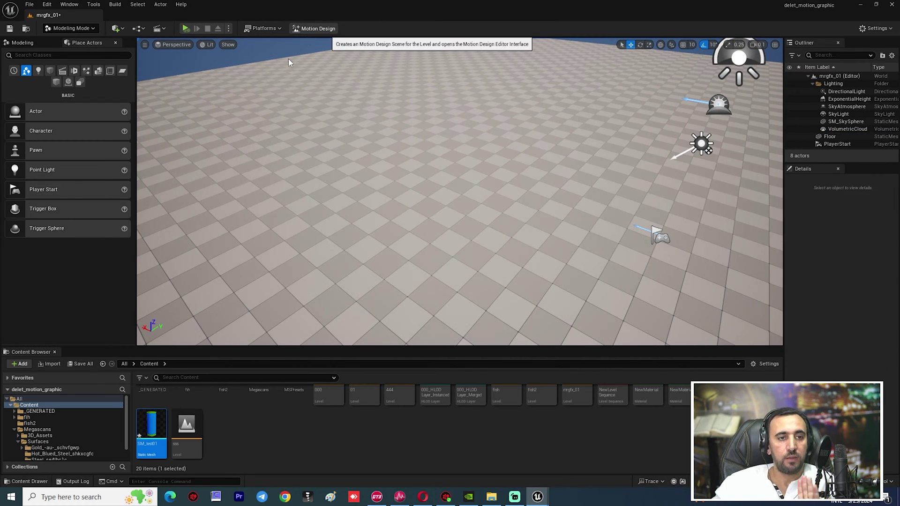
Create a Motion Design scene for the level and dock the Sequencer and Remote Control windows beside the Content Browser.
left_click(329, 30)
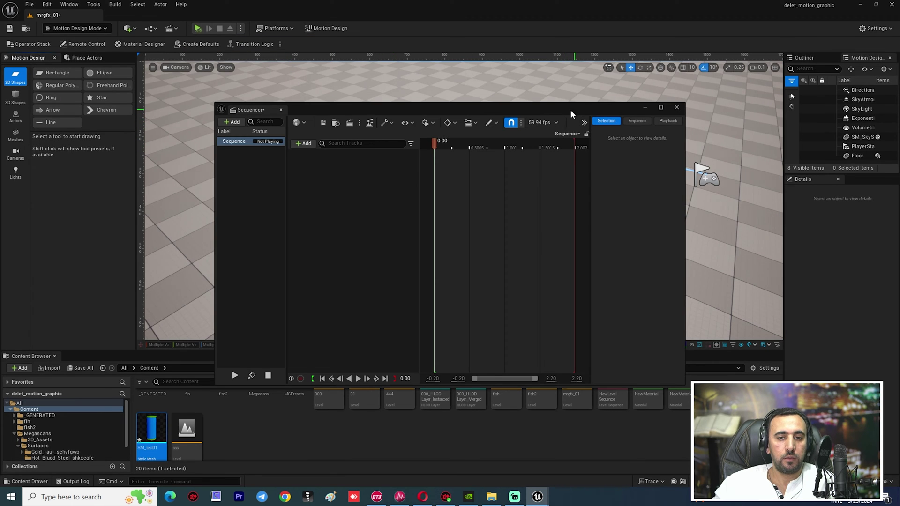
left_click_drag(257, 110, 82, 353)
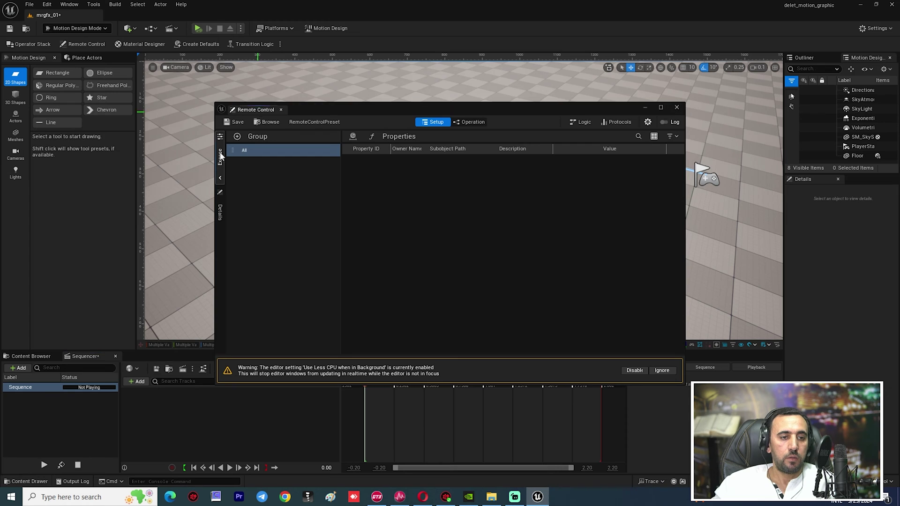
left_click_drag(256, 109, 94, 354)
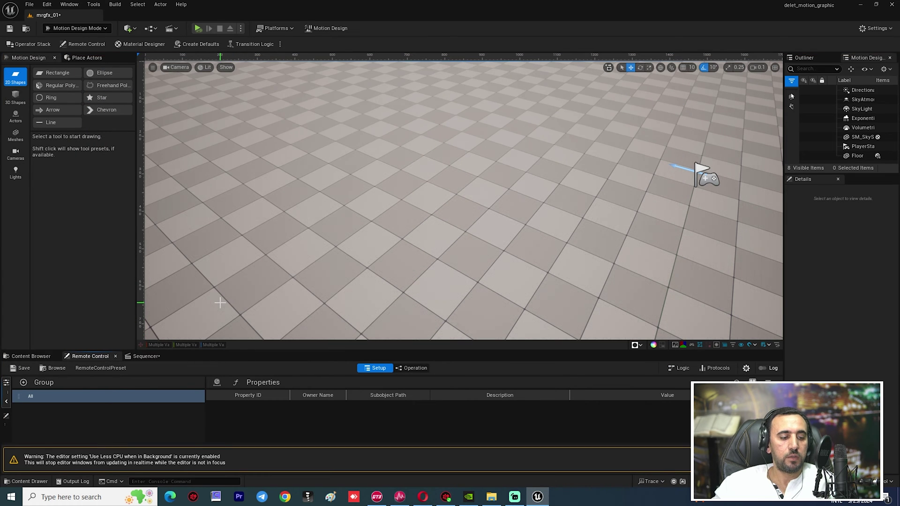
Place a Cloner actor near the middle of the level and bring its whole cube grid into view.
right_click_drag(464, 187, 586, 184)
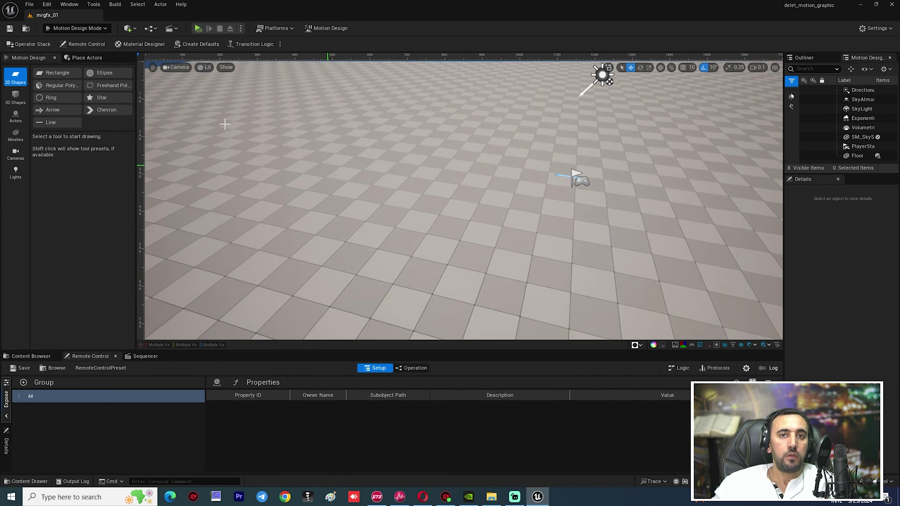
left_click(18, 116)
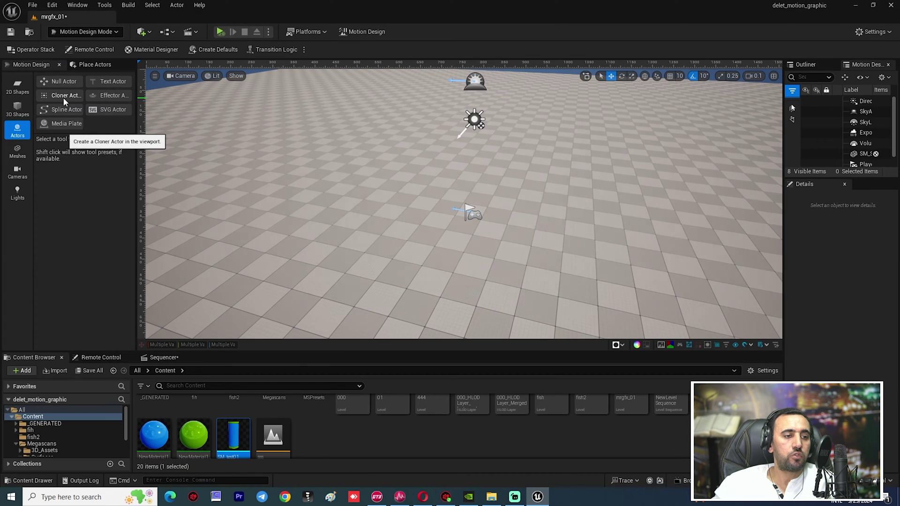
left_click(60, 85)
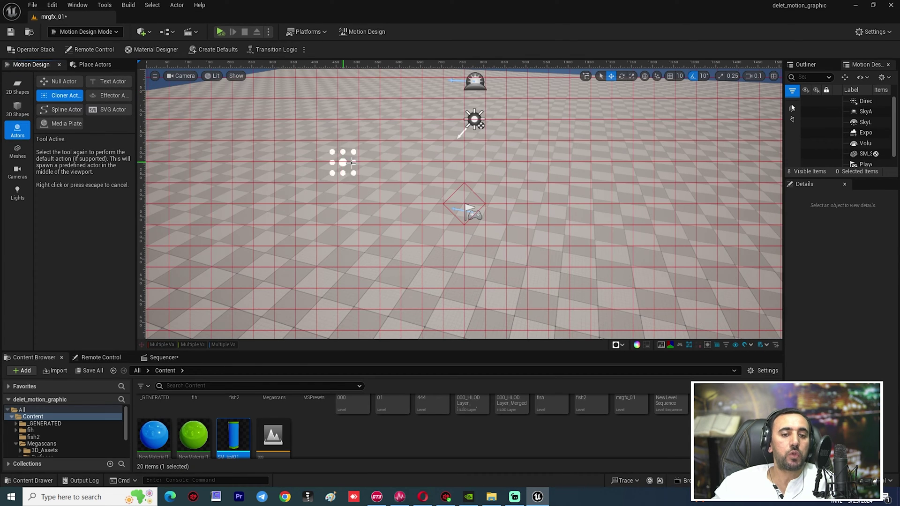
left_click(463, 195)
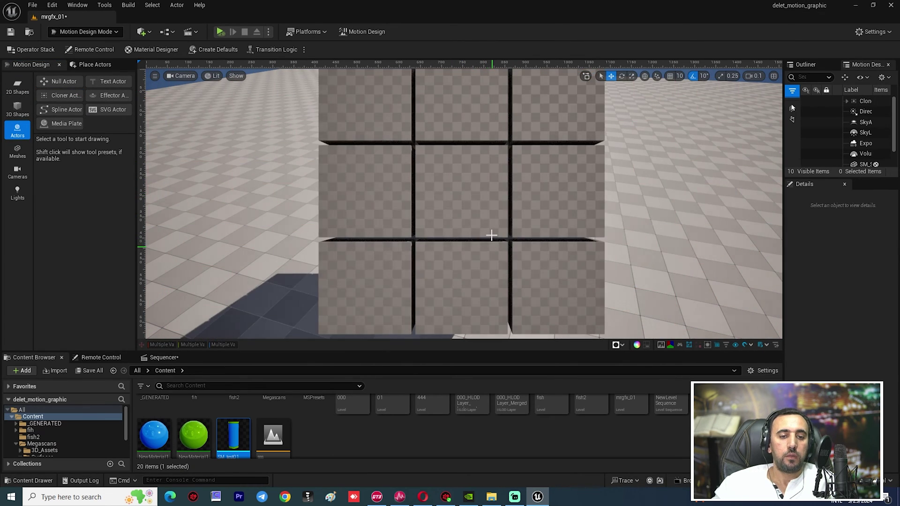
key("s")
right_click_drag(492, 235, 790, 213)
key("s")
Place the SM_test01 mesh in the level and make it a child of Cloner2 in the widened Motion Design outliner.
left_click_drag(785, 215, 686, 214)
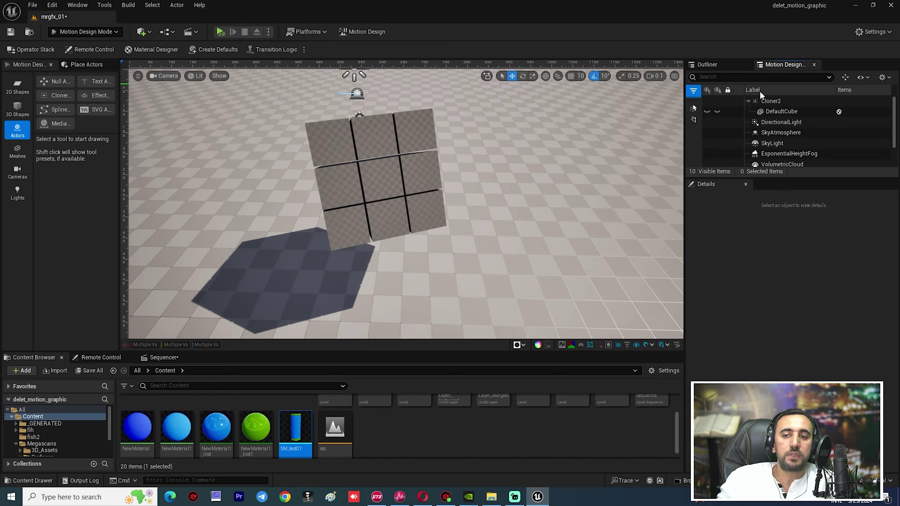
left_click(778, 111)
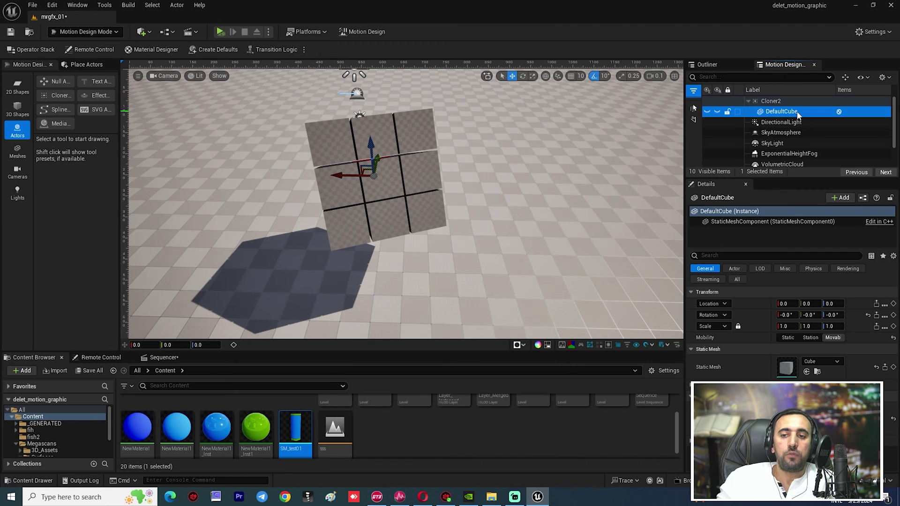
left_click_drag(296, 448, 399, 379)
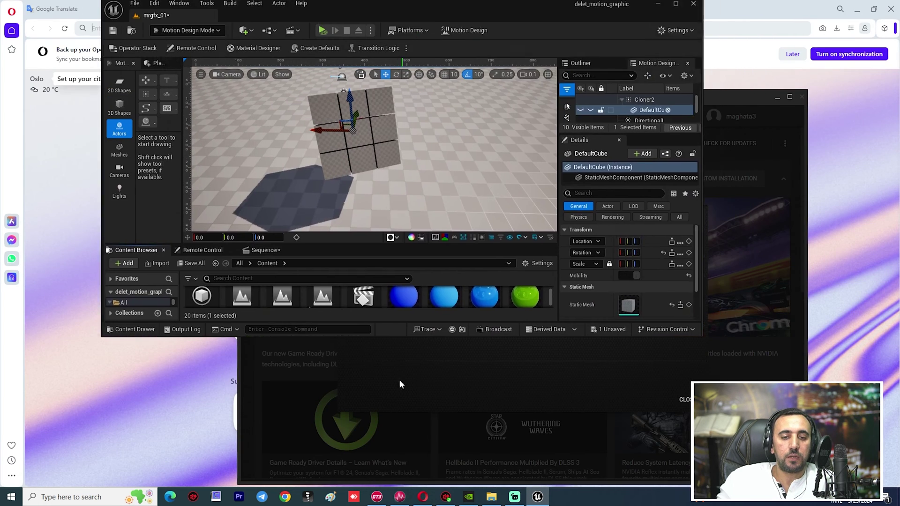
left_click(635, 68)
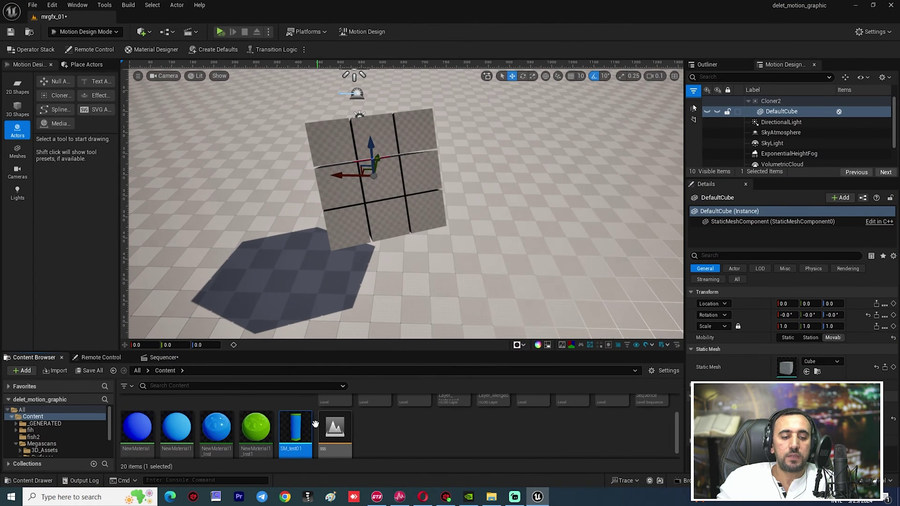
left_click_drag(313, 423, 531, 141)
left_click(774, 102)
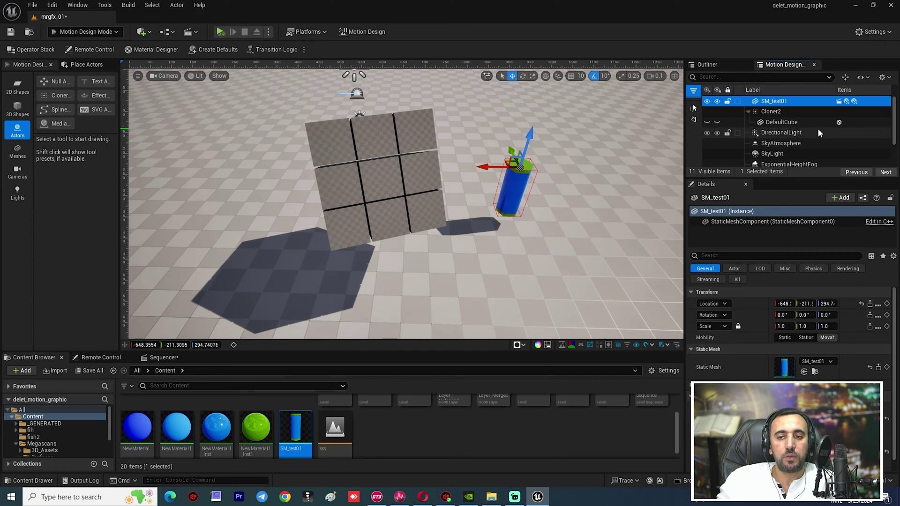
mouse_move(792, 101)
left_mouse_down()
mouse_move(787, 123)
mouse_move(773, 112)
left_mouse_up()
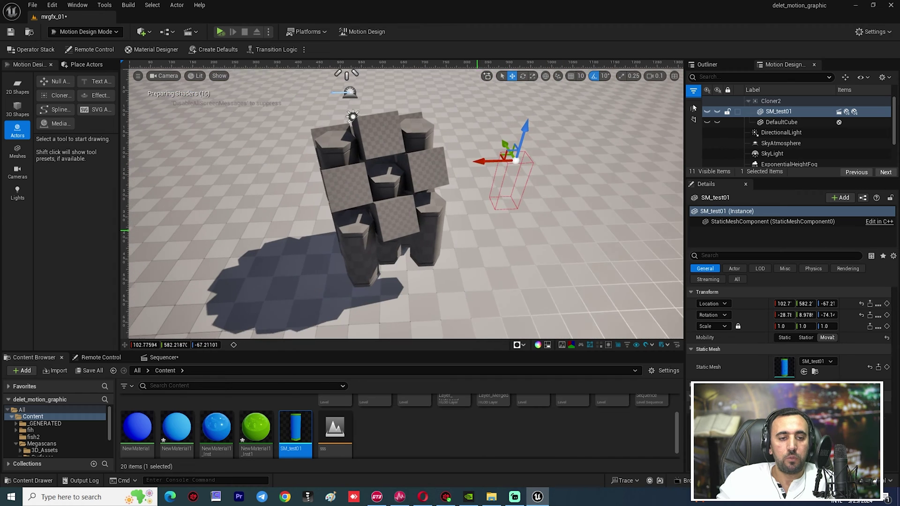
Delete the DefaultCube child from Cloner2 so that only the SM_test01 column is cloned.
left_click(769, 122)
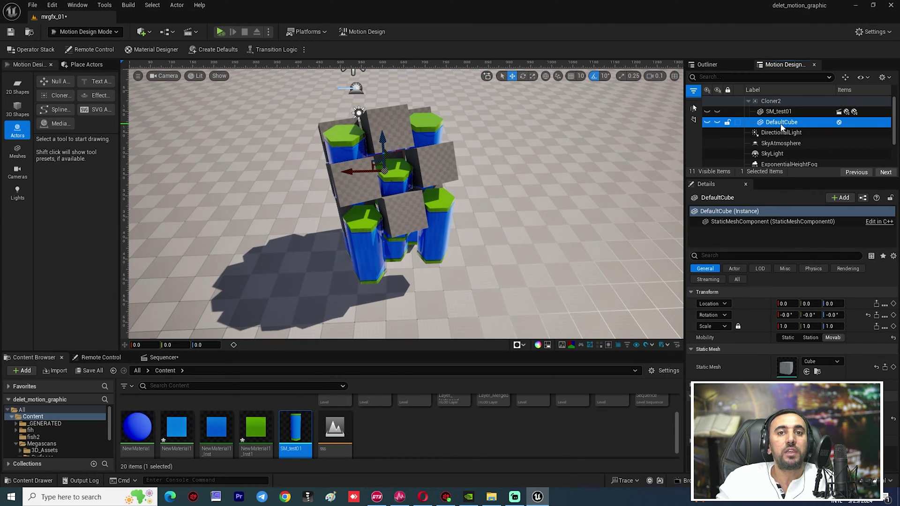
key("Delete")
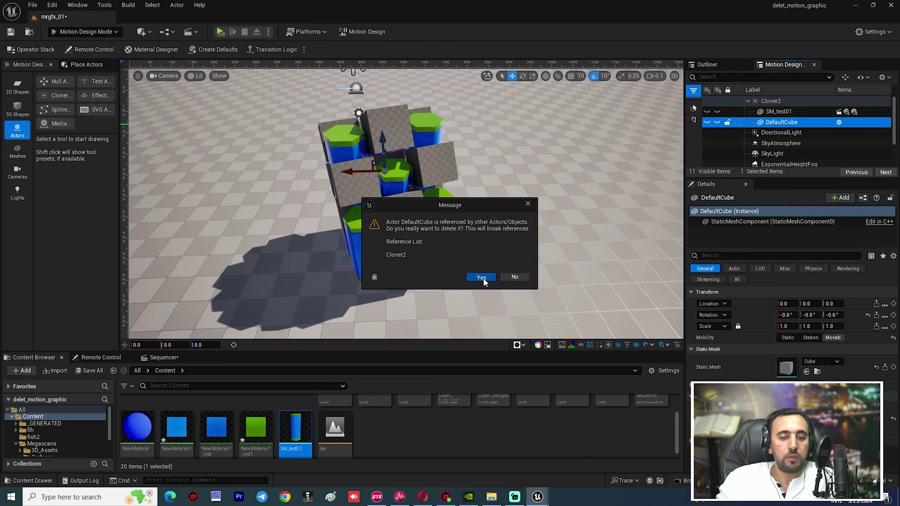
left_click(482, 277)
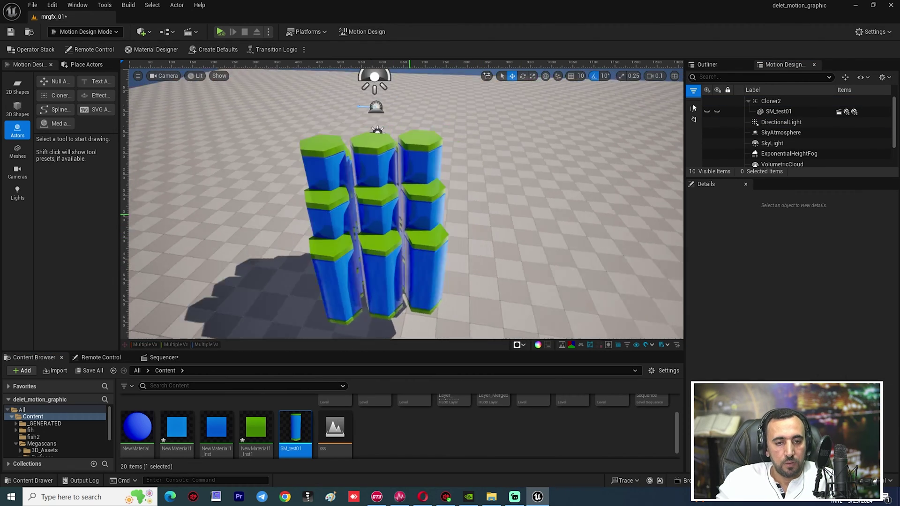
mouse_move(410, 215)
left_mouse_down("alt")
mouse_move(412, 188)
mouse_move(263, 229)
mouse_move(233, 226)
left_mouse_up("alt")
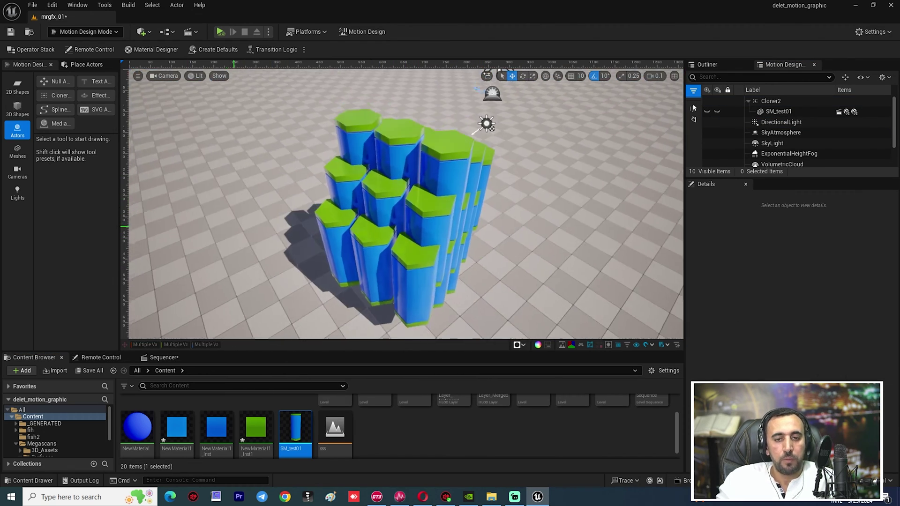
right_click_drag(233, 227, 233, 263, "alt")
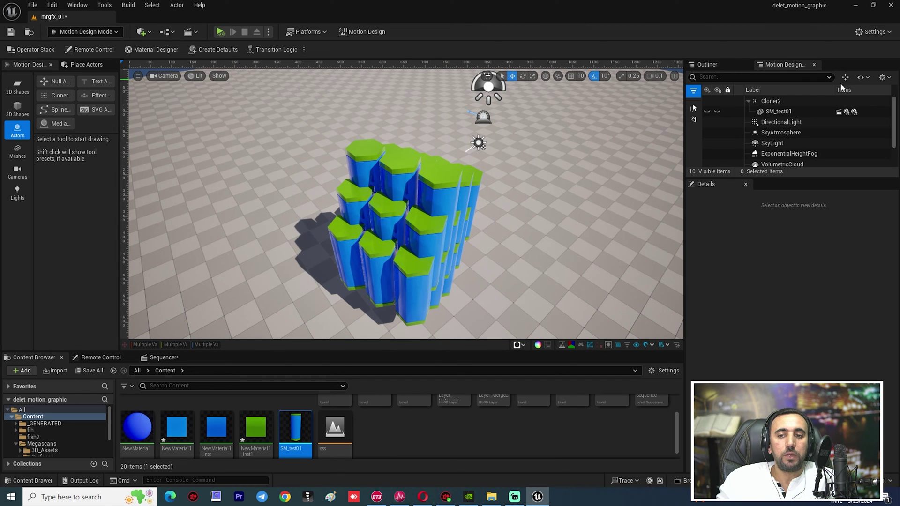
Reset Cloner2's location and rotation to their default values.
left_click(771, 101)
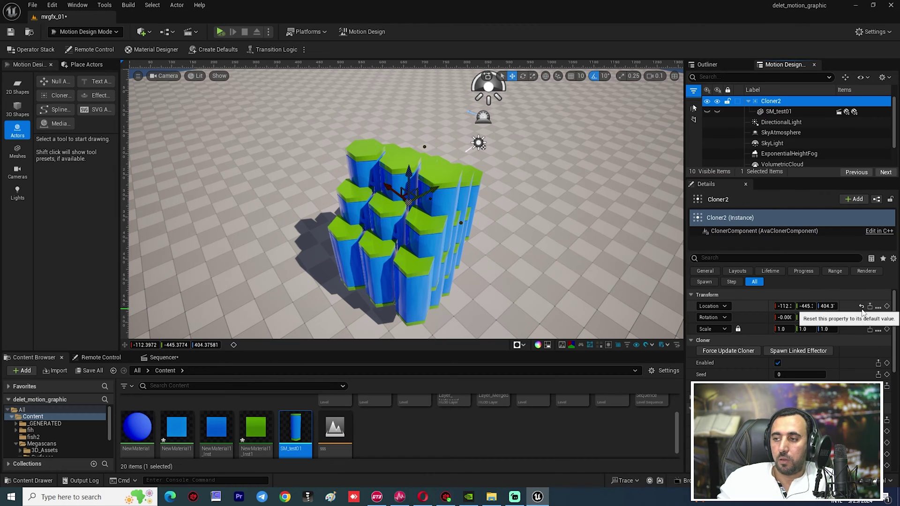
left_click(862, 306)
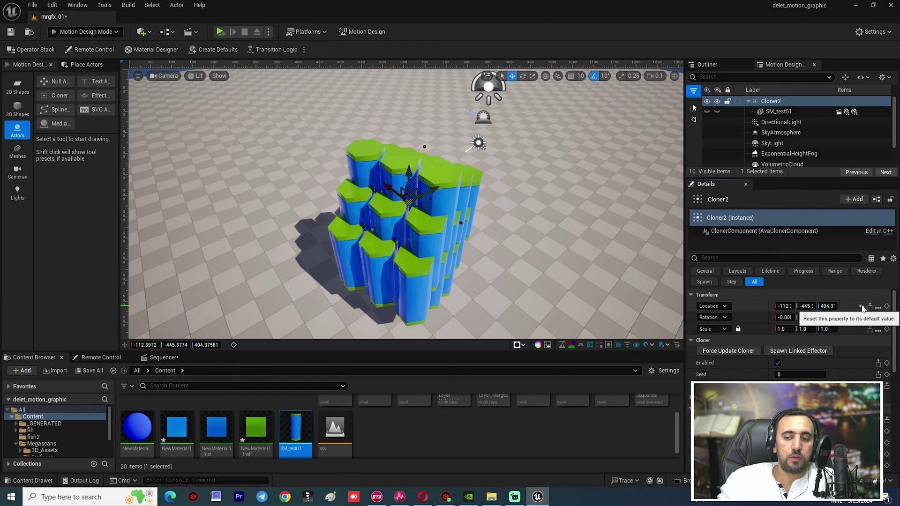
left_click(862, 308)
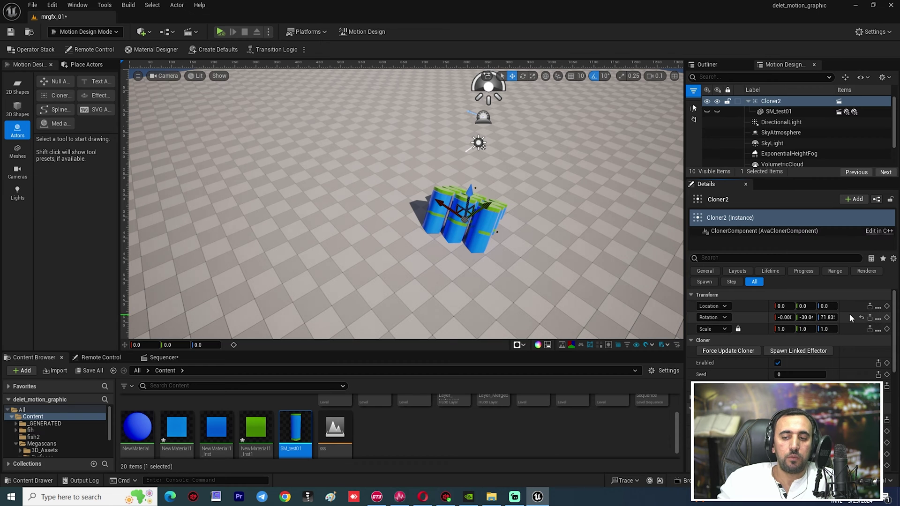
left_click(861, 318)
right_click_drag(639, 266, 679, 279)
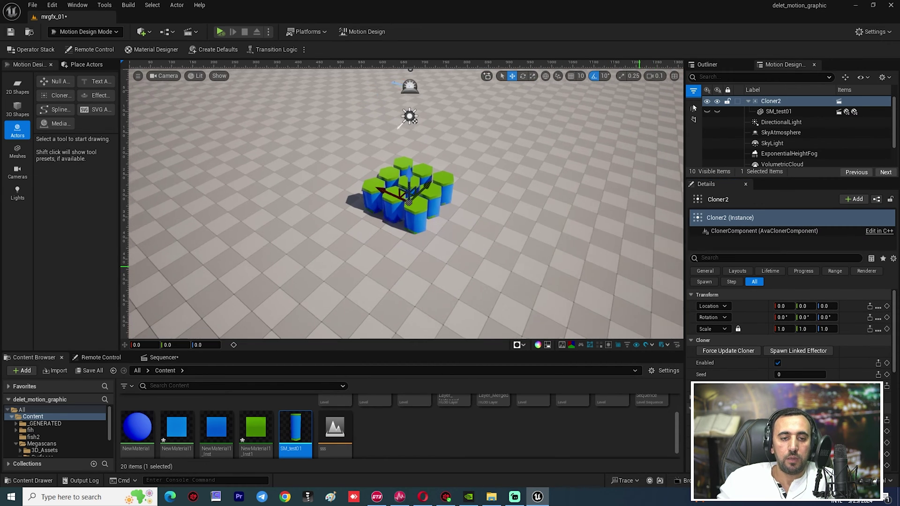
Raise Cloner2 vertically to a height of about 249 and hide the move gizmo.
left_click_drag(383, 146, 373, 91)
right_click_drag(466, 218, 467, 188)
key("q")
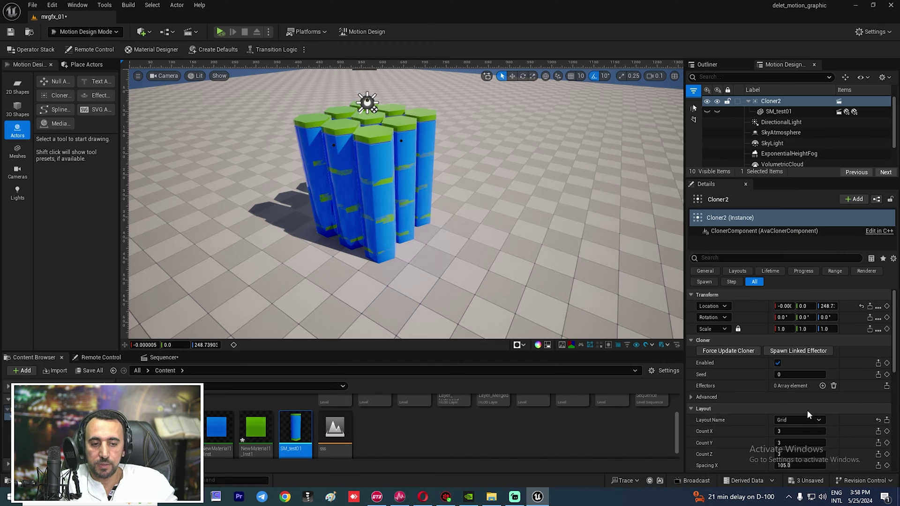
Try the Circle and Cylinder layouts on Cloner2.
scroll(718, 429, "down", 4)
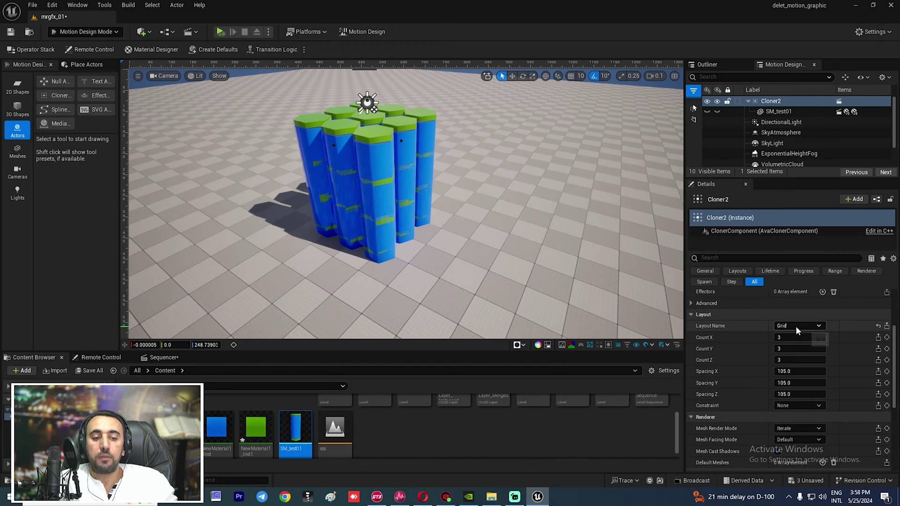
left_click(795, 326)
left_click(791, 341)
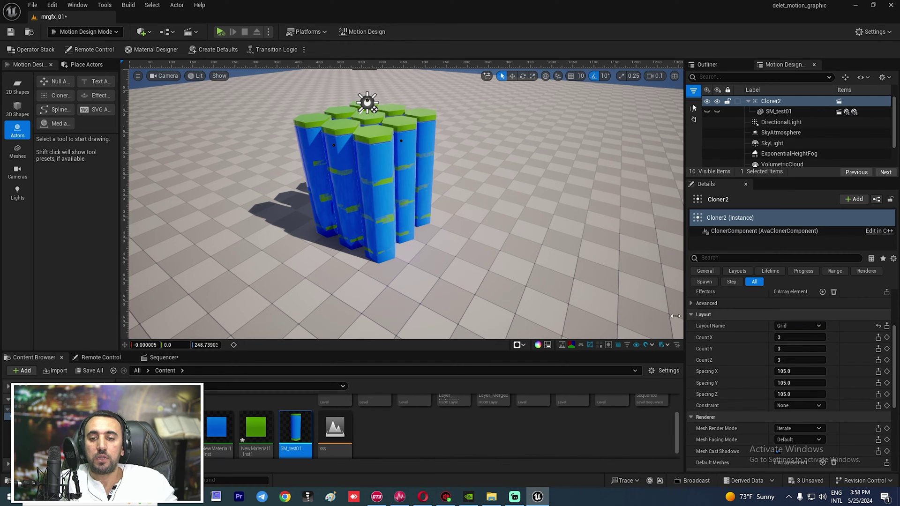
left_click(793, 327)
left_click(793, 351)
left_click(794, 328)
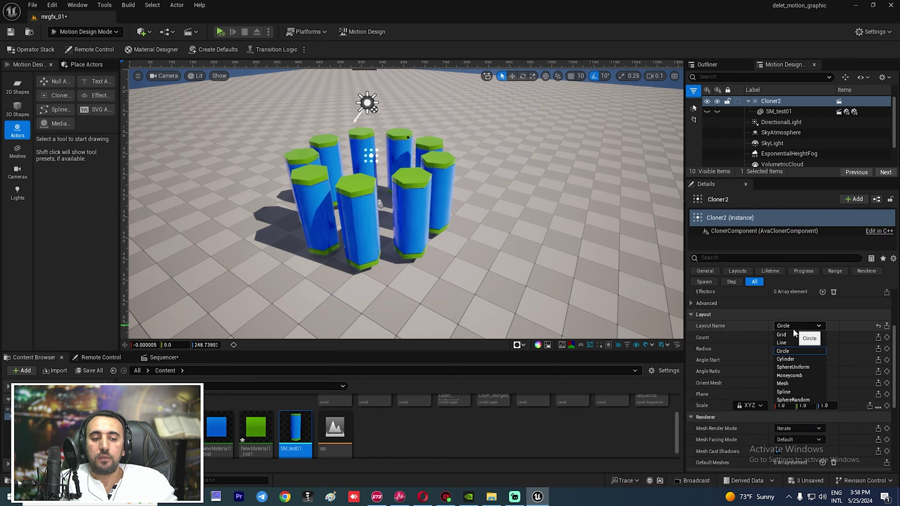
left_click(792, 359)
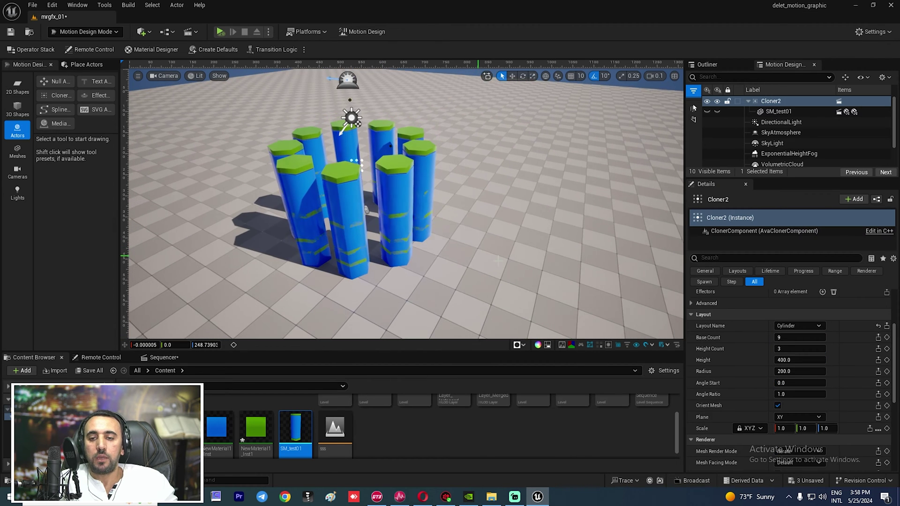
Set Cloner2's layout to Honeycomb.
left_click(782, 325)
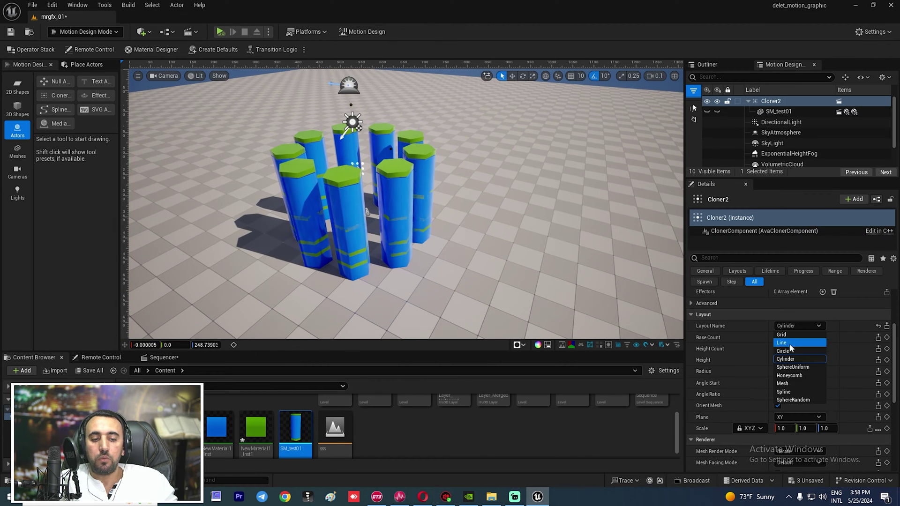
left_click(792, 376)
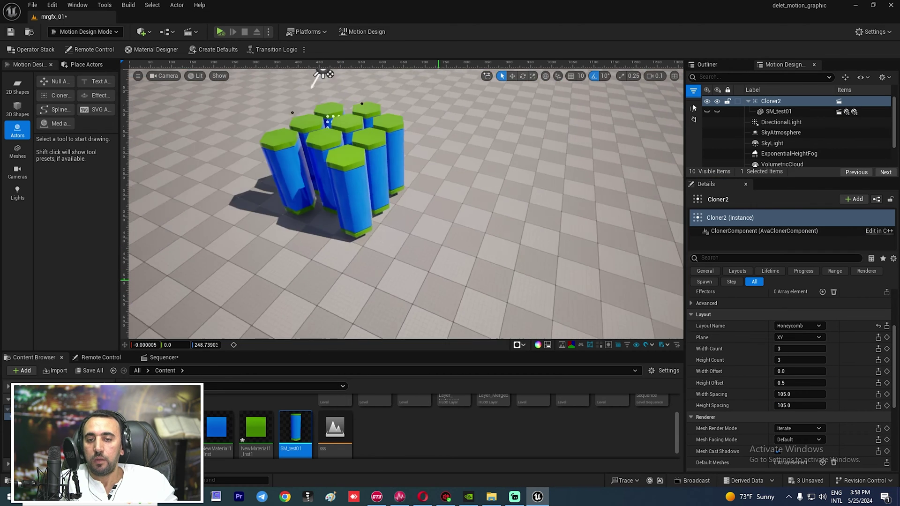
right_click_drag(398, 256, 400, 260)
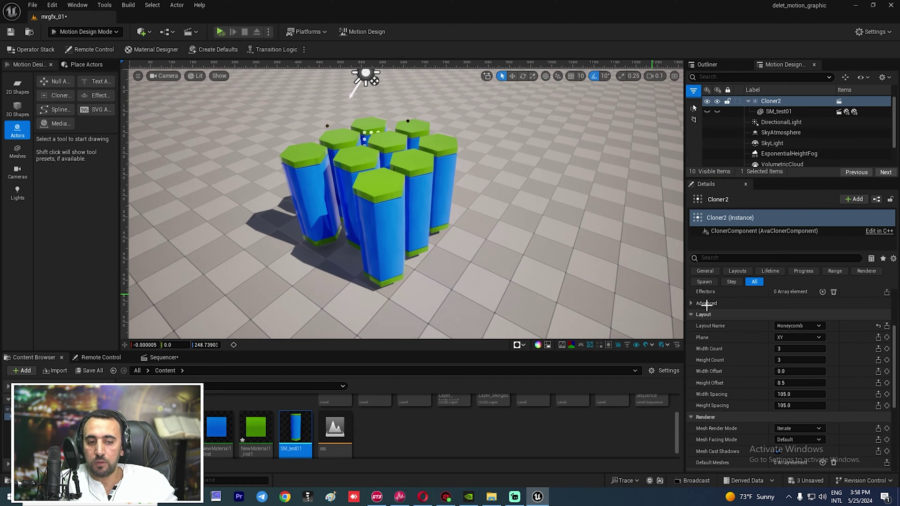
Set the honeycomb layout's Width Count and Height Count to 50 each.
left_click(782, 349)
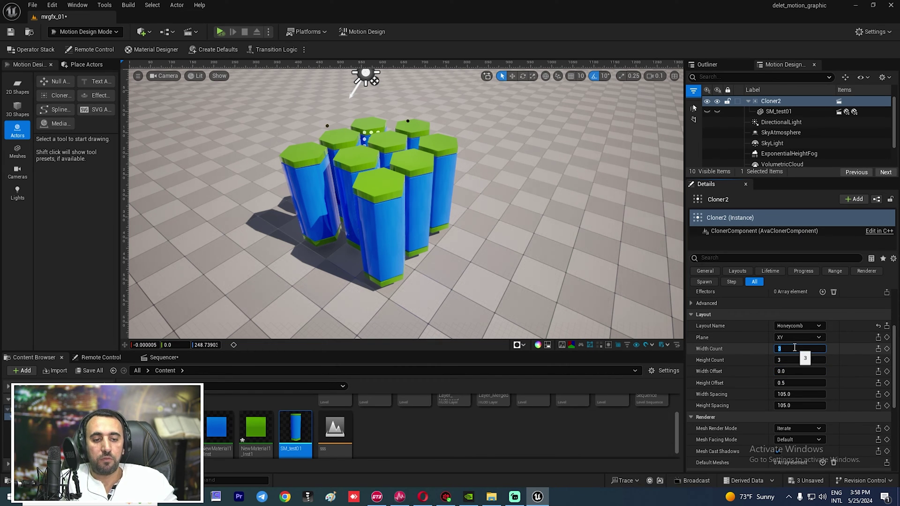
key("Tab")
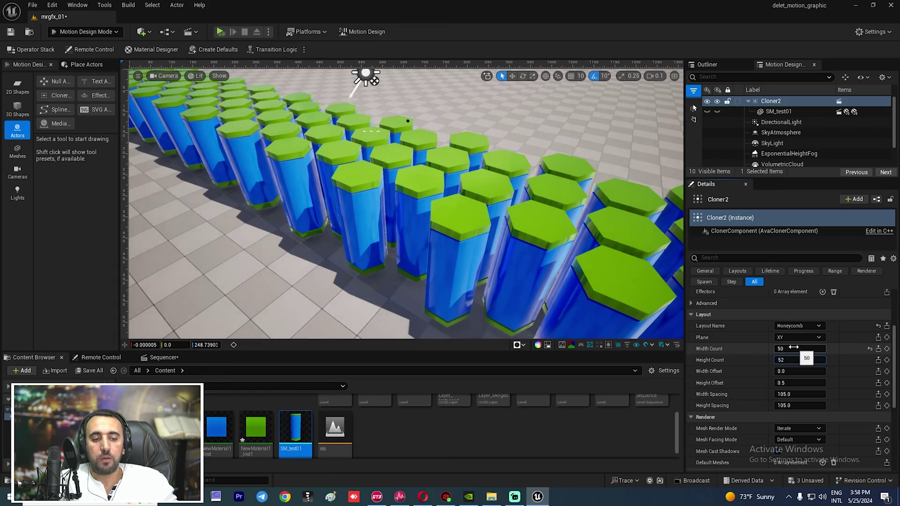
type("50")
key("Return")
mouse_move(543, 220)
right_mouse_down()
mouse_move(497, 193)
mouse_move(562, 201)
mouse_move(473, 197)
right_mouse_up()
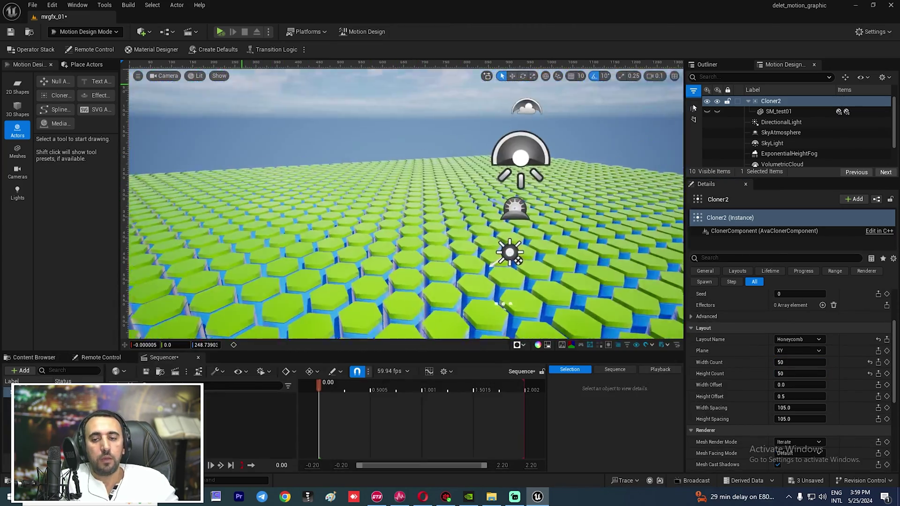
Tighten the honeycomb gaps with a Width Spacing of about 77.5 and a Height Spacing of about 91.8.
right_click_drag(245, 234, 417, 278)
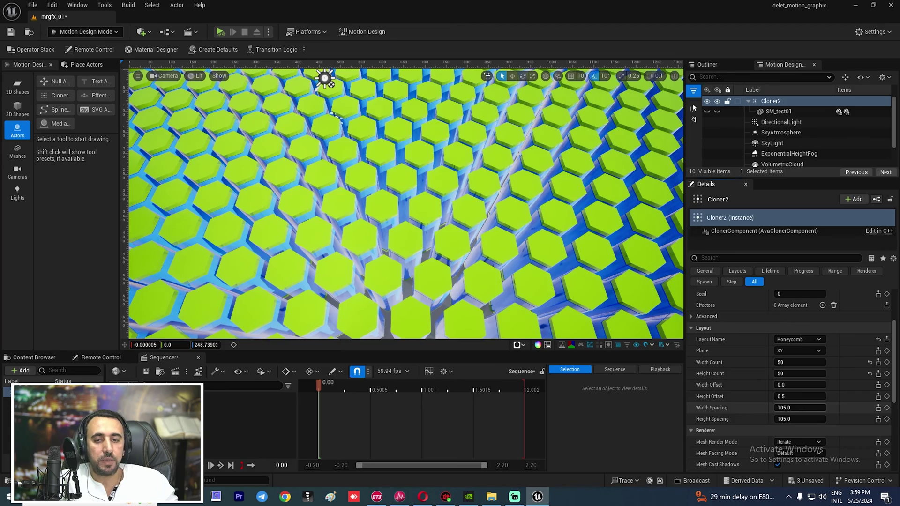
mouse_move(799, 408)
left_mouse_down()
mouse_move(781, 408)
mouse_move(794, 419)
left_mouse_up()
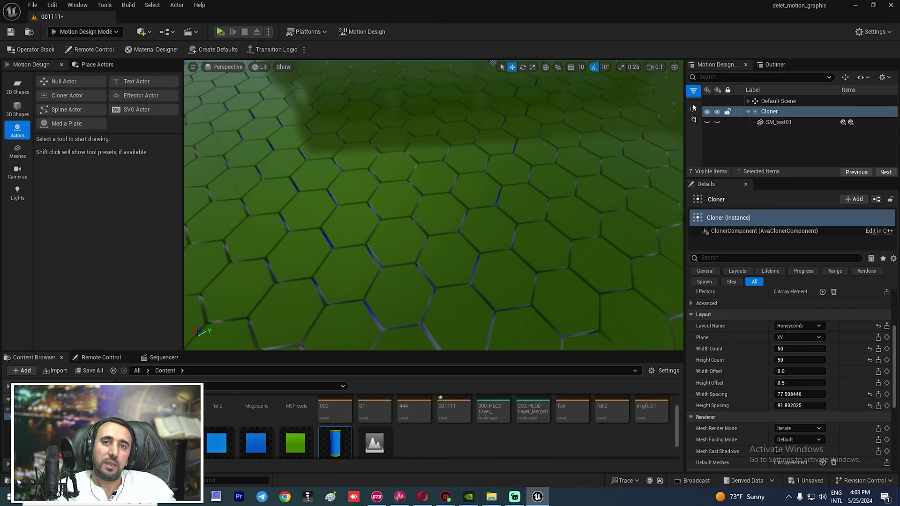
right_click_drag(433, 205, 349, 220)
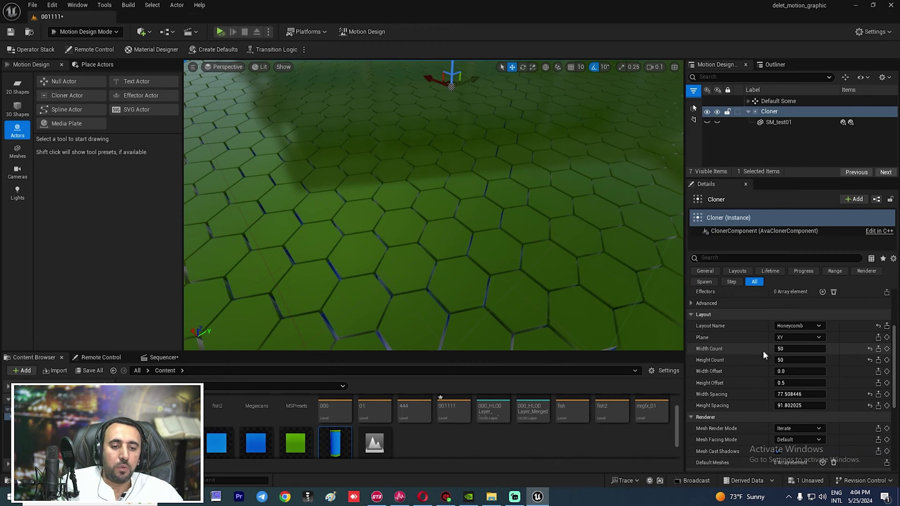
Spawn an effector linked to the Cloner and bring the affected columns into view.
scroll(833, 336, "up", 3)
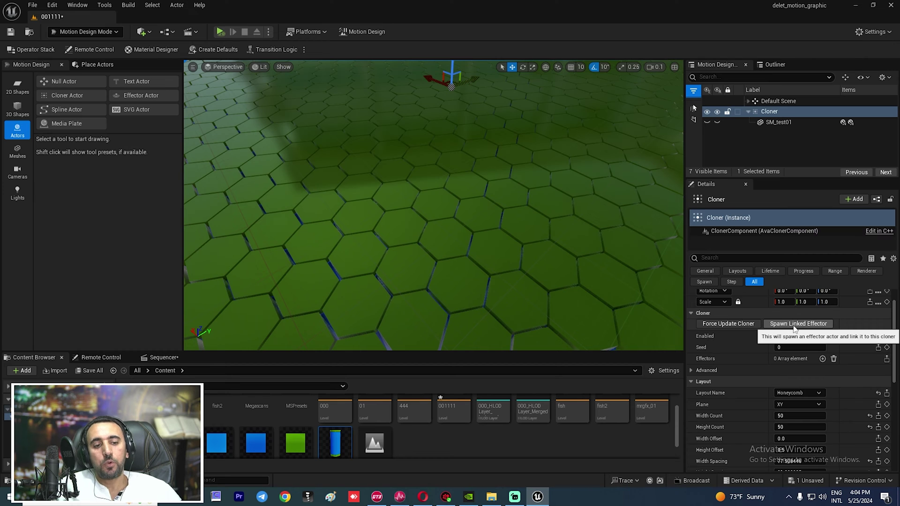
left_click(795, 324)
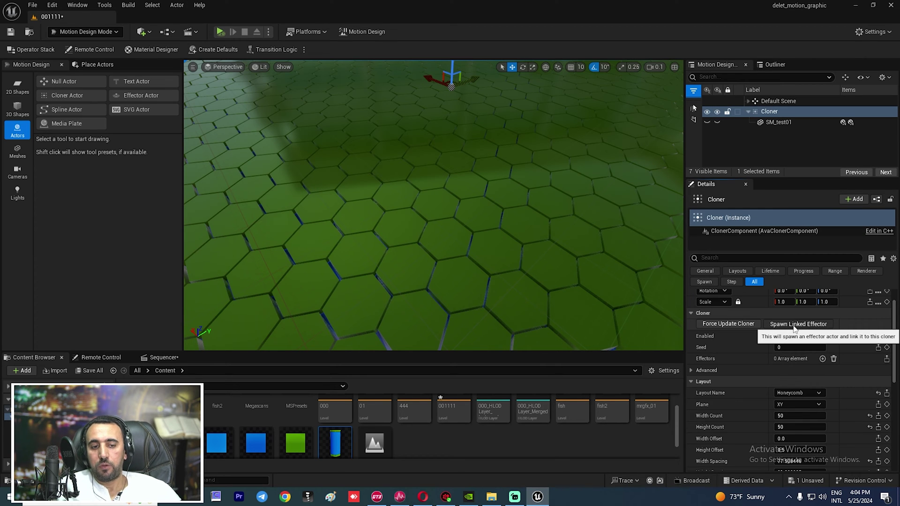
right_click_drag(443, 169, 444, 171)
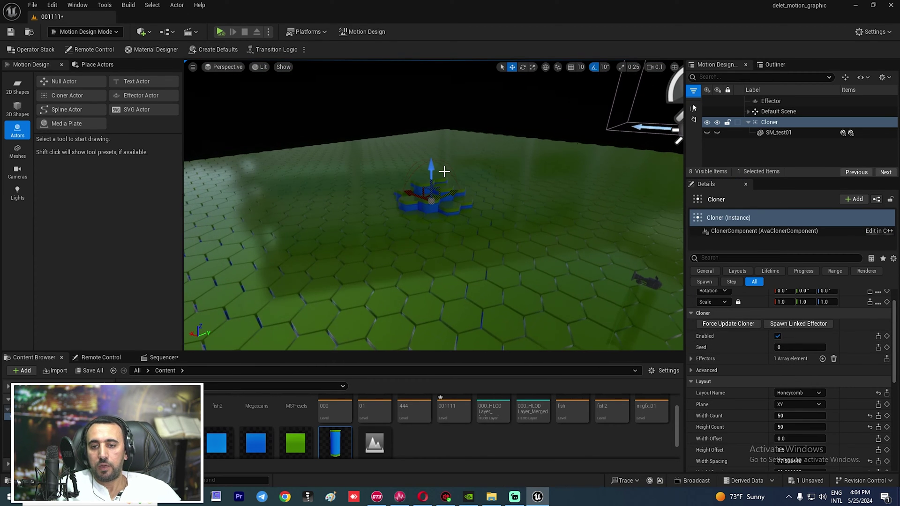
Undo the last move, shift the Cloner slightly across the floor plane, and select the Effector.
key("ctrl+z")
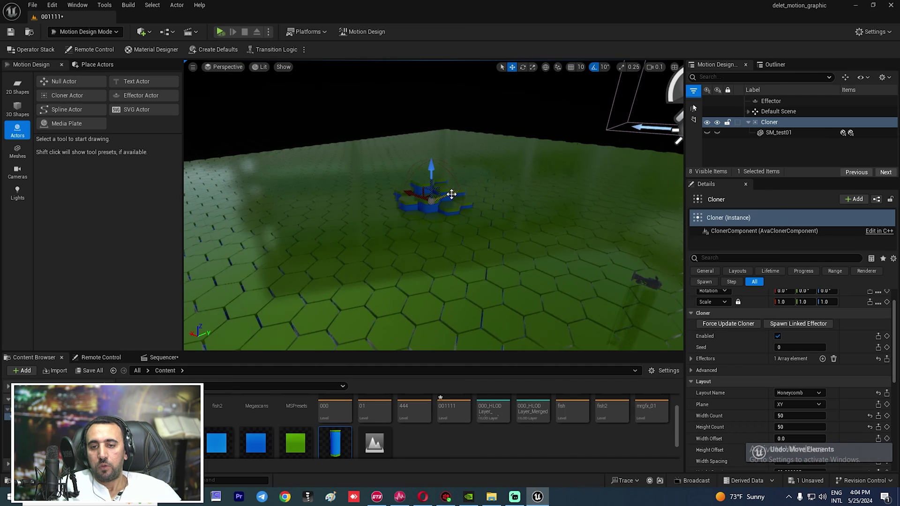
mouse_move(452, 195)
left_mouse_down()
mouse_move(408, 209)
mouse_move(512, 185)
mouse_move(444, 209)
left_mouse_up()
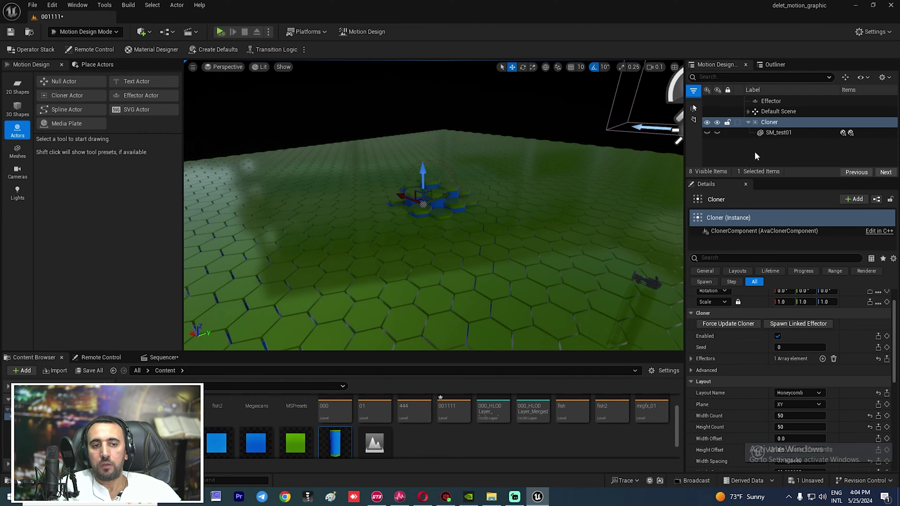
left_click(771, 101)
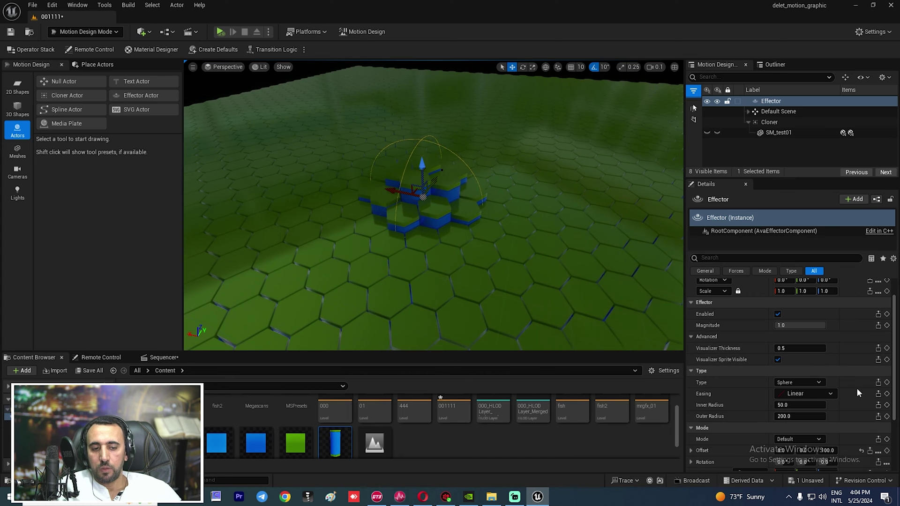
Set the Effector's Outer Radius to about 291.4, and try an Inner Radius of about 215.9 before undoing that change.
left_click_drag(792, 416, 818, 416)
scroll(840, 399, "down", 2)
scroll(839, 399, "down", 1)
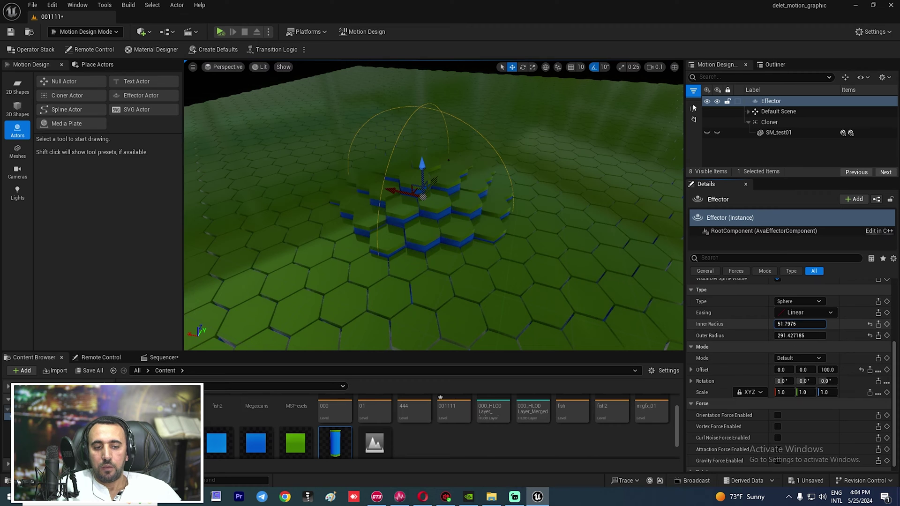
left_click_drag(796, 324, 820, 324)
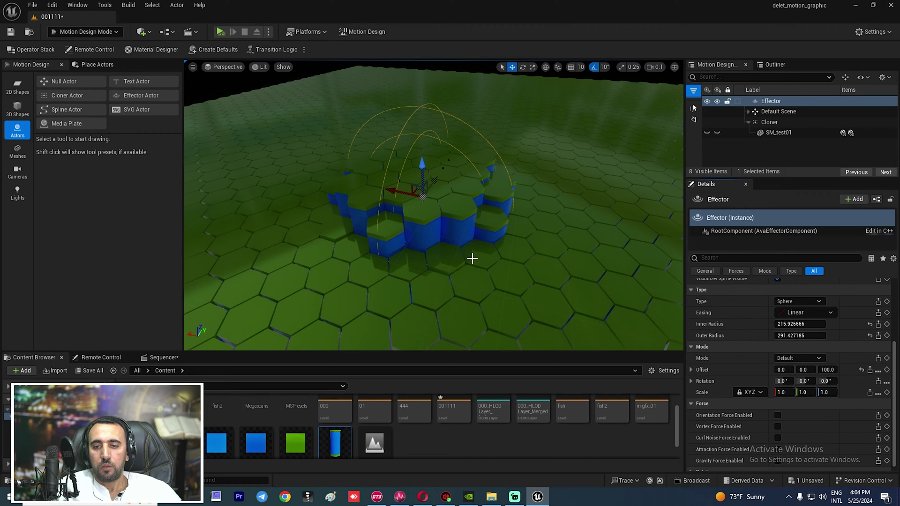
key("ctrl+z")
Shift the Effector across the honeycomb field and change its Type from Sphere to Unbound.
right_click_drag(558, 265, 540, 189)
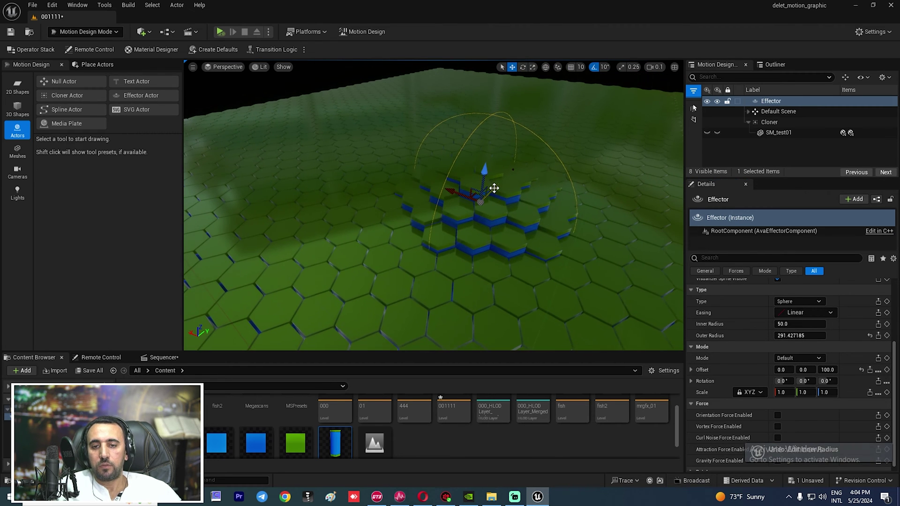
left_click_drag(494, 188, 571, 231)
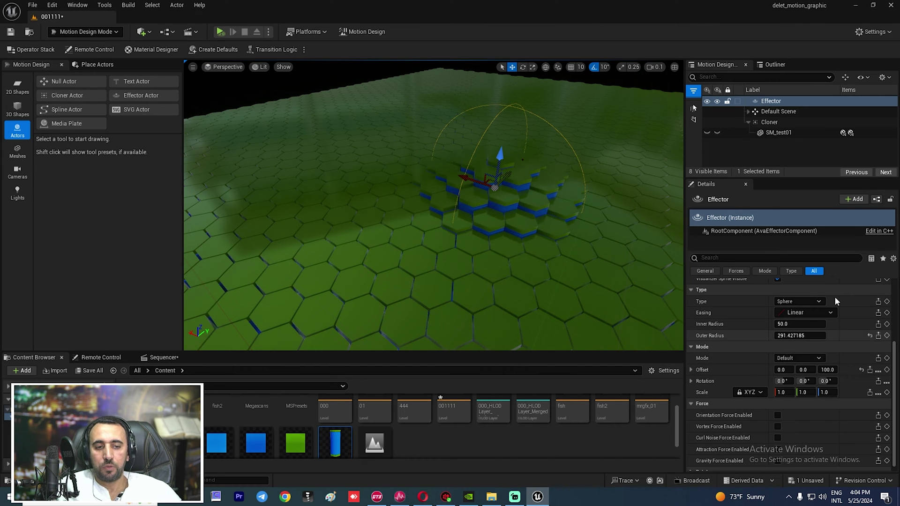
left_click(802, 301)
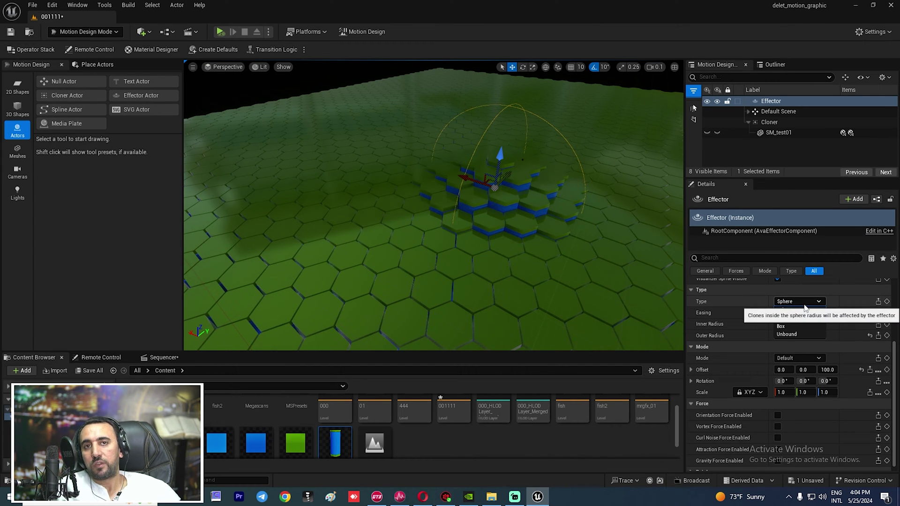
left_click(799, 332)
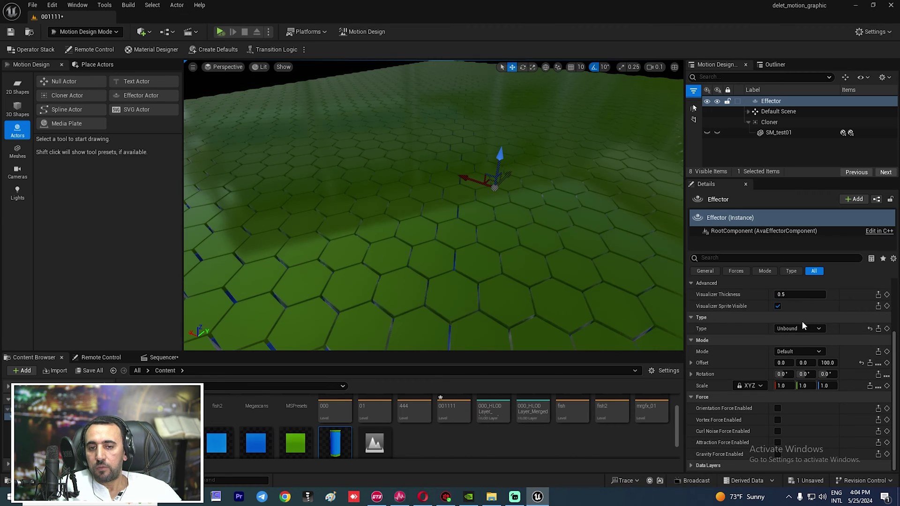
Set the Effector's Mode to Noise Field, briefly switching back to Default to compare the two.
left_click(799, 351)
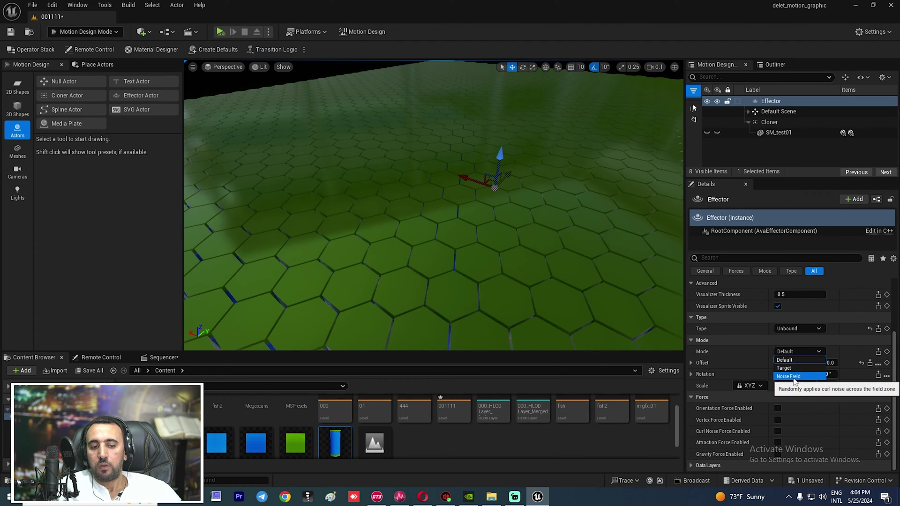
left_click(796, 377)
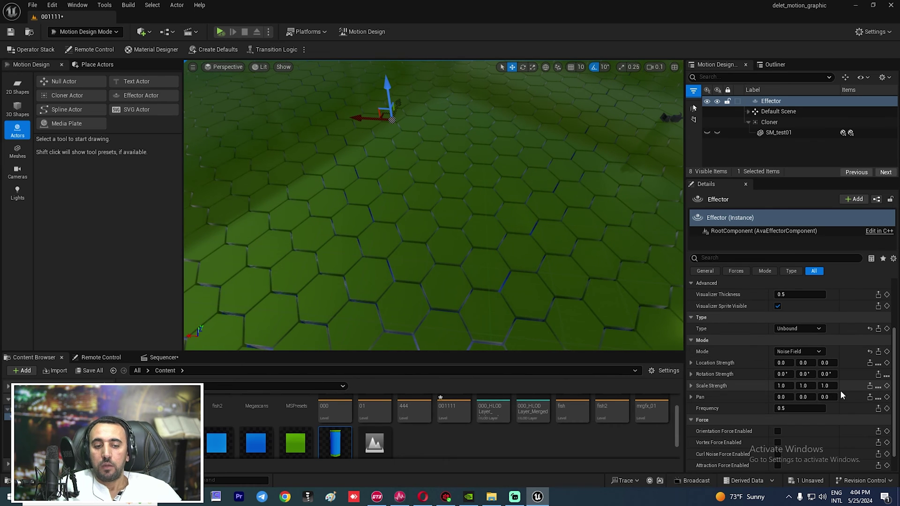
left_click(794, 353)
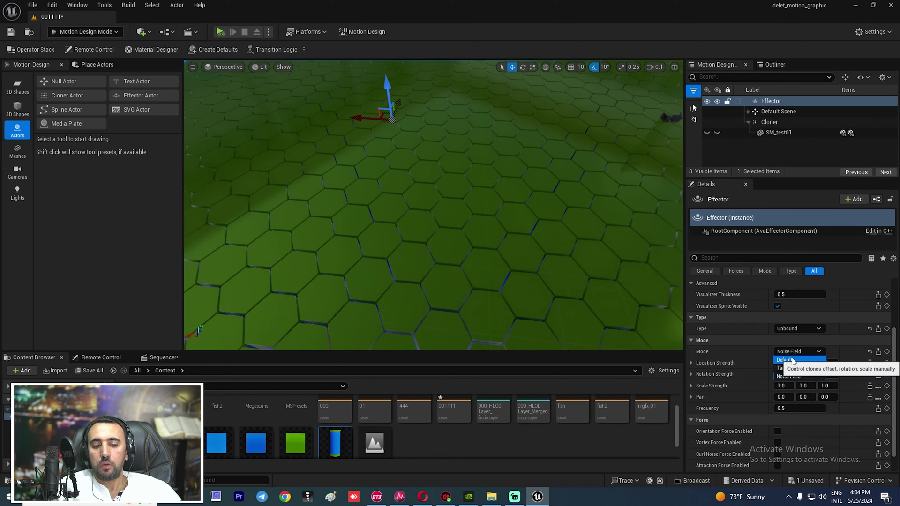
left_click(792, 360)
left_click(791, 352)
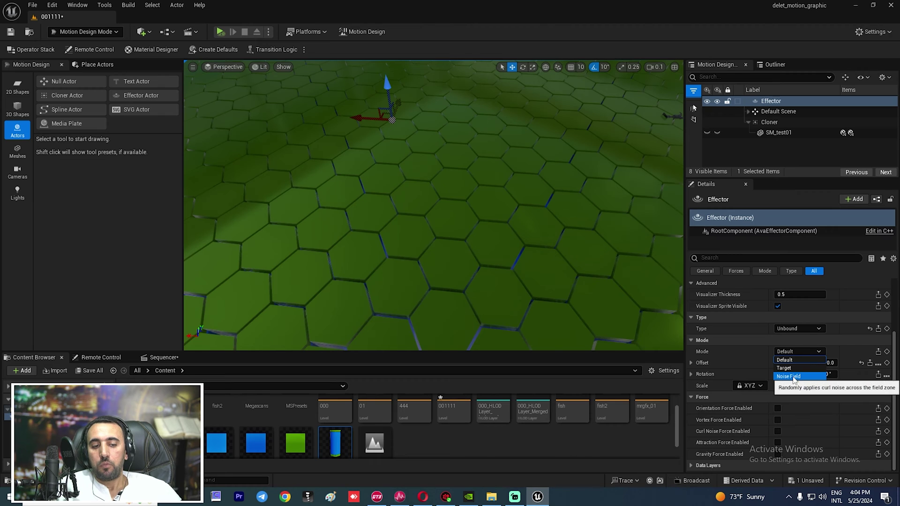
left_click(790, 378)
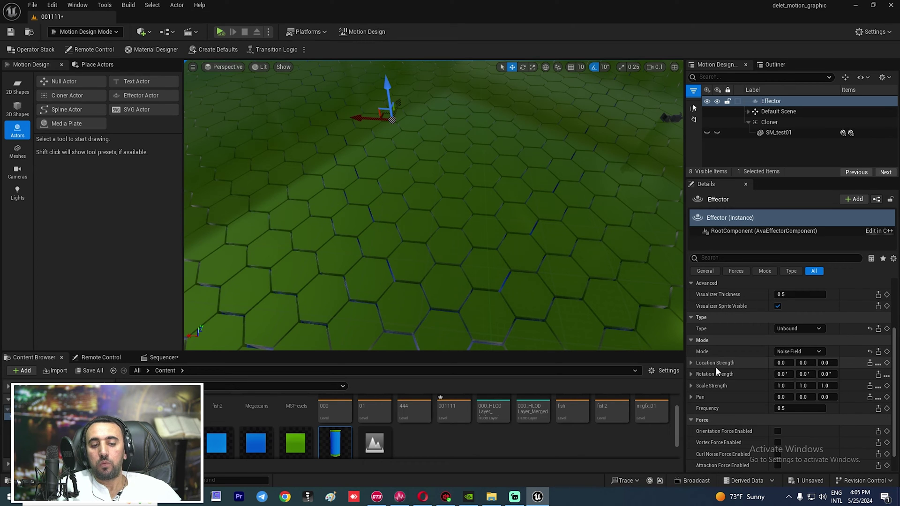
Give the noise field a Z Location Strength of about 1.4, a Frequency of about 1.22 and an X Pan of about 3.5.
right_click_drag(530, 262, 511, 292)
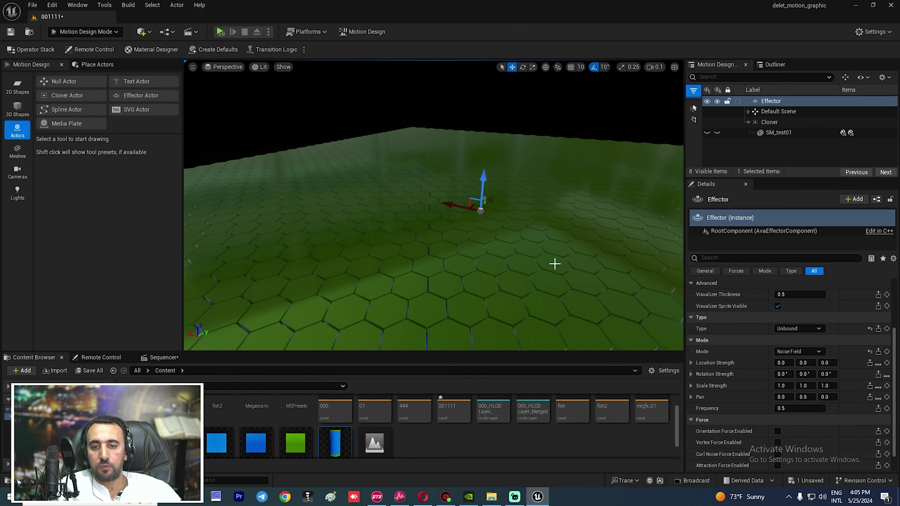
left_click_drag(303, 336, 295, 300, "alt")
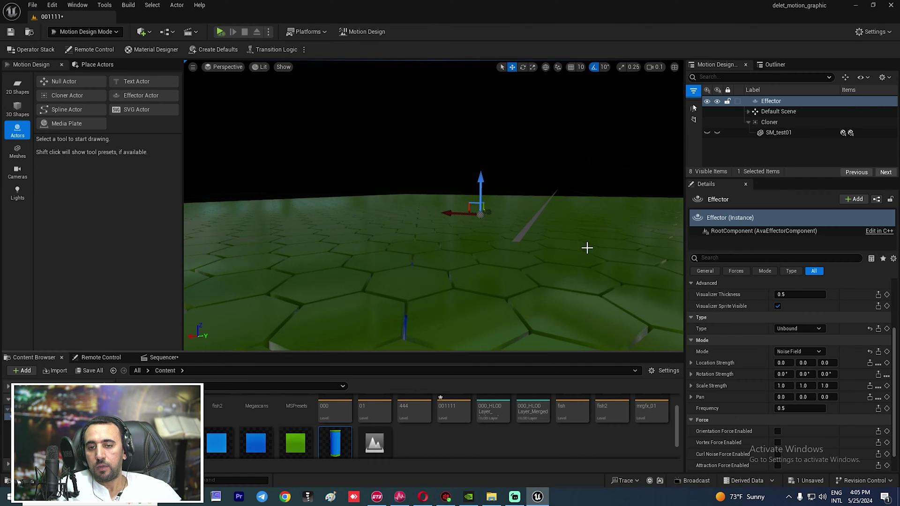
right_click_drag(559, 271, 558, 300)
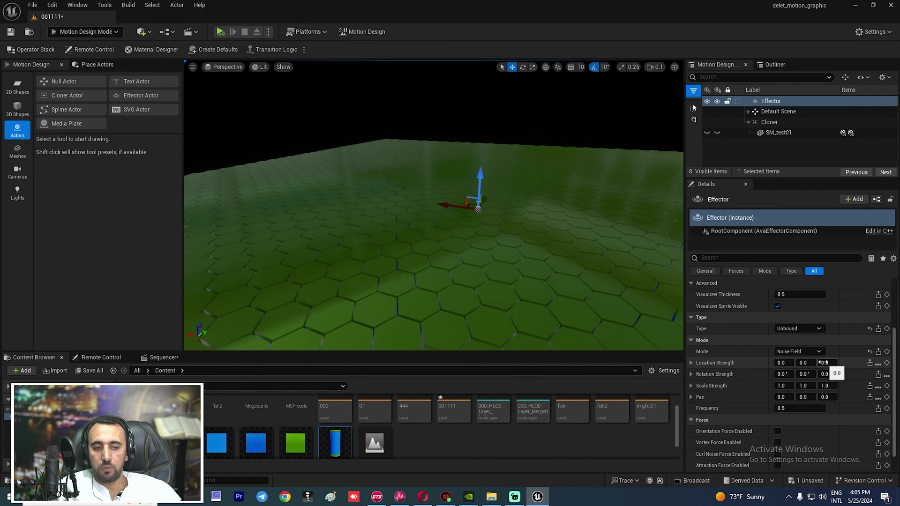
left_click_drag(826, 362, 844, 363)
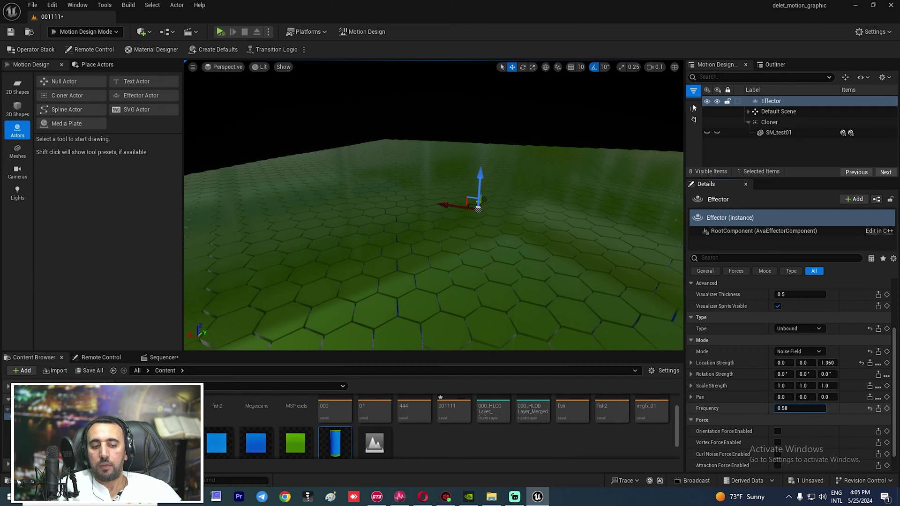
mouse_move(778, 406)
left_mouse_down()
mouse_move(806, 398)
mouse_move(786, 398)
left_mouse_up()
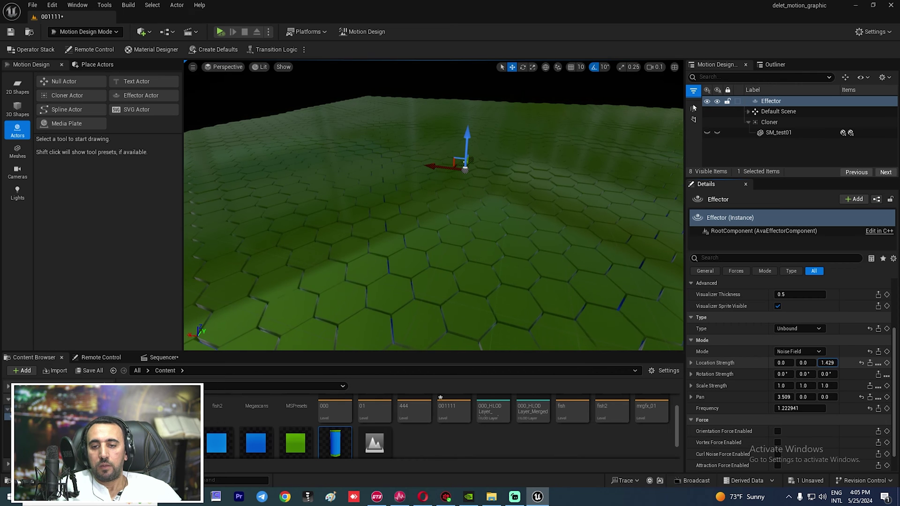
Raise the noise field's Z Location Strength to about 7.05 for a stronger height variation across the columns.
left_click_drag(827, 363, 855, 363)
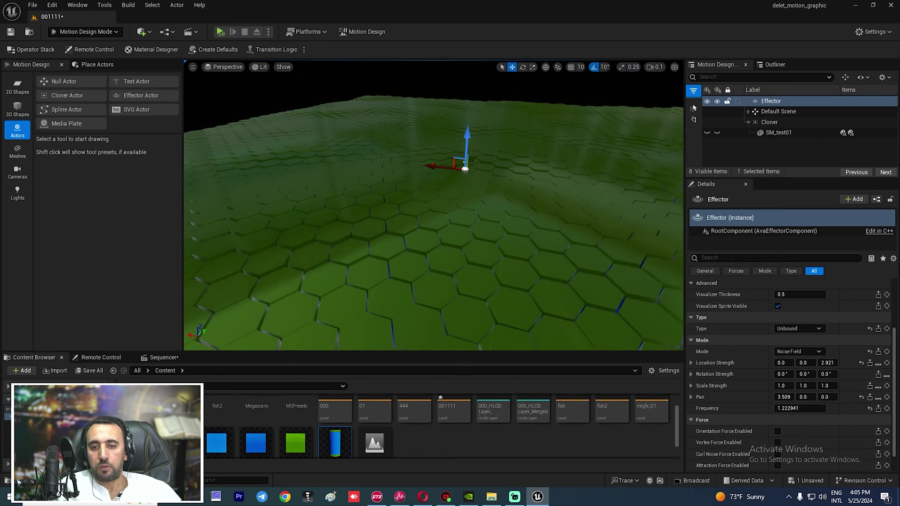
right_click_drag(628, 279, 657, 277)
left_click_drag(829, 364, 867, 363)
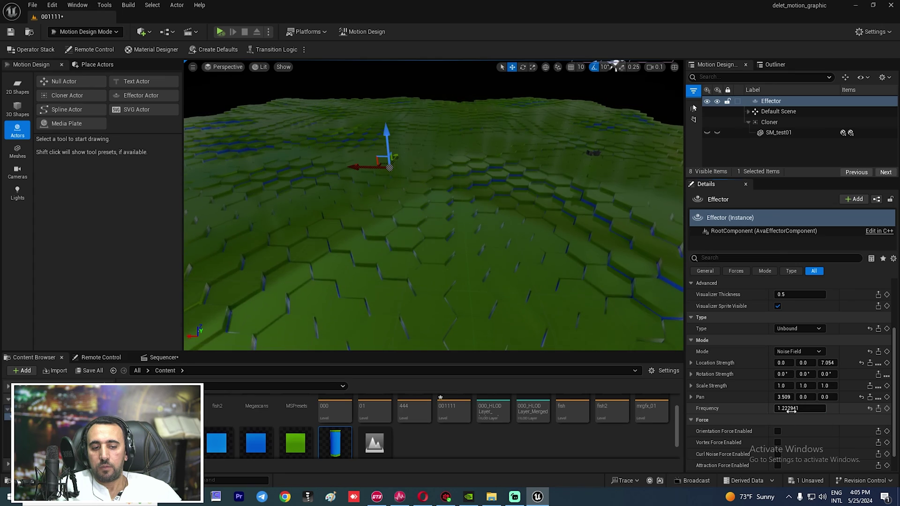
Try a much higher noise Frequency of about 26, and settle on a Frequency of about 1.05 for smooth waves.
left_click_drag(800, 408, 811, 409)
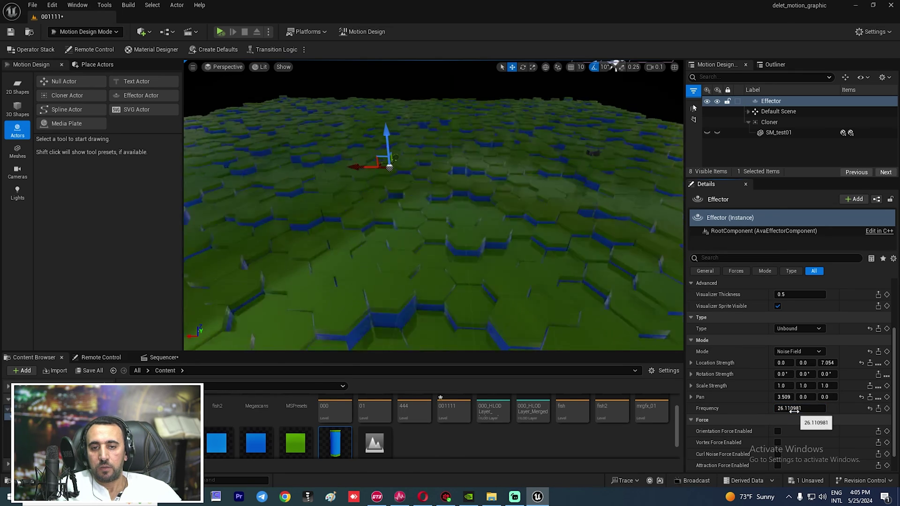
mouse_move(795, 408)
left_mouse_down()
mouse_move(785, 408)
mouse_move(799, 409)
left_mouse_up()
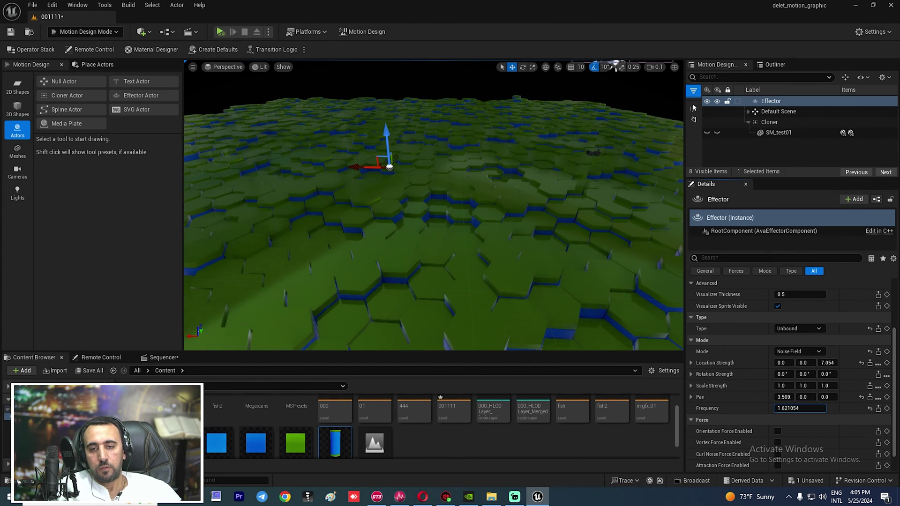
mouse_move(492, 237)
right_mouse_down()
mouse_move(447, 300)
mouse_move(493, 241)
right_mouse_up()
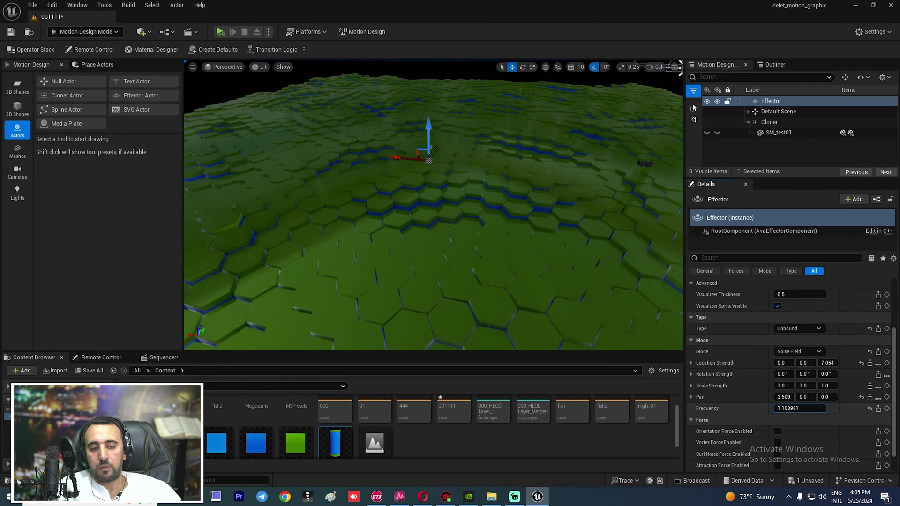
left_click_drag(797, 409, 793, 408)
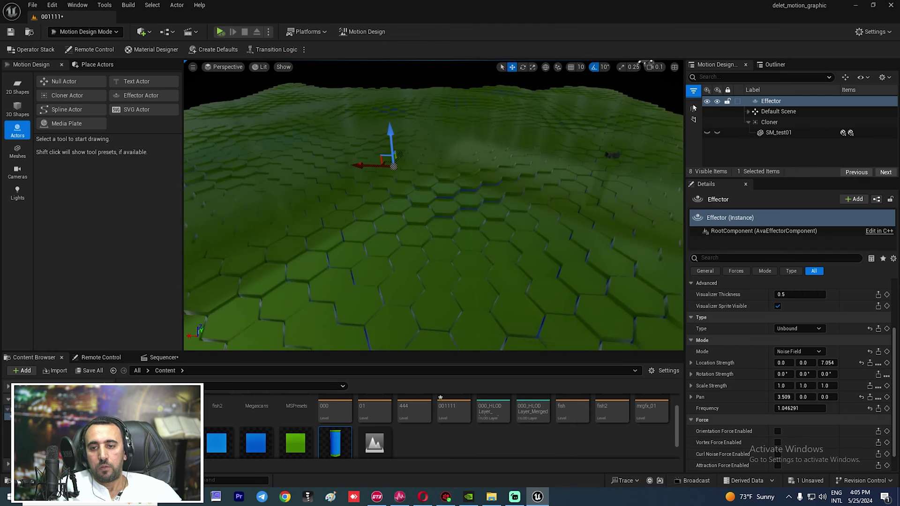
Set the noise field's X Pan to about 4.24 and Z Location Strength to about 10.6, and save the level.
right_click_drag(434, 205, 433, 241)
right_click_drag(434, 205, 483, 223)
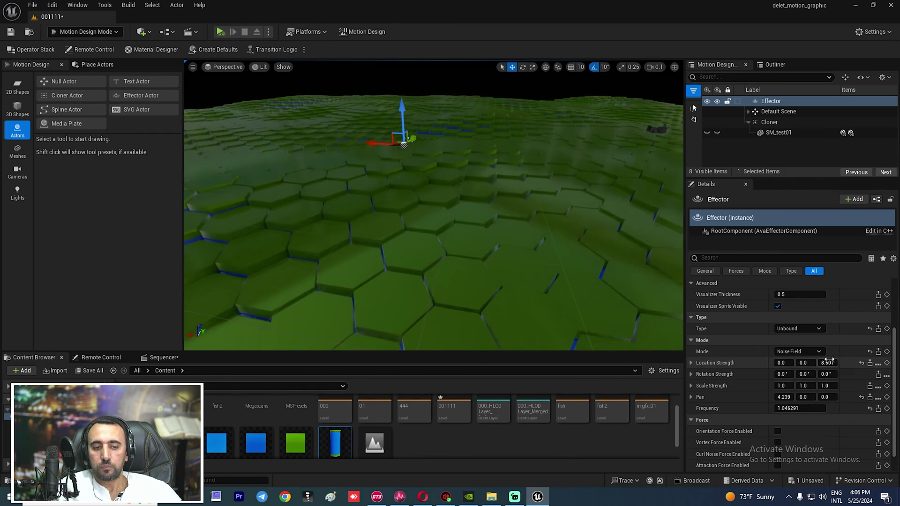
left_click_drag(826, 363, 843, 363)
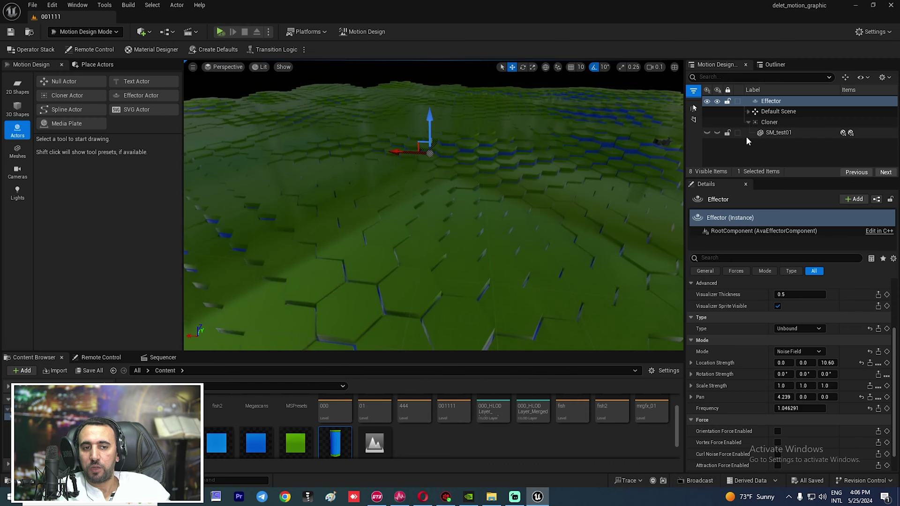
Spawn a second effector linked to the Cloner and select the new effector.
left_click(764, 123)
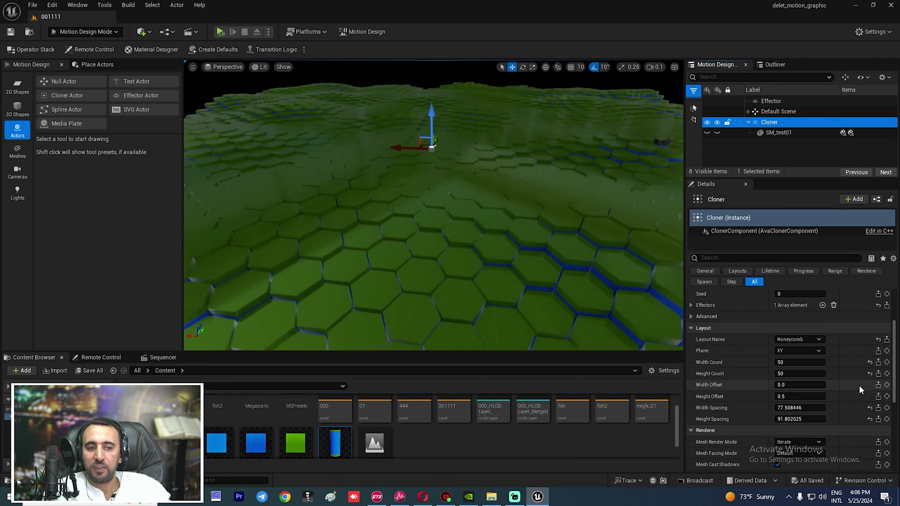
scroll(858, 367, "up", 3)
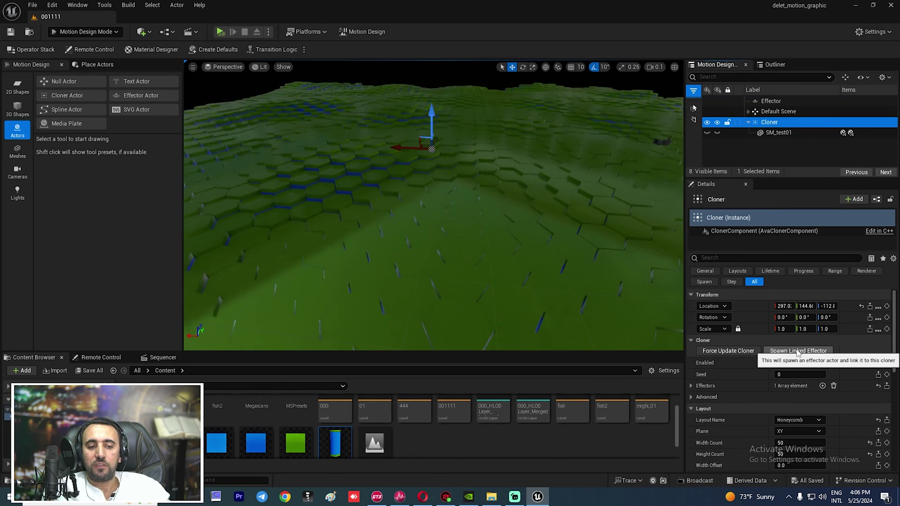
left_click(798, 351)
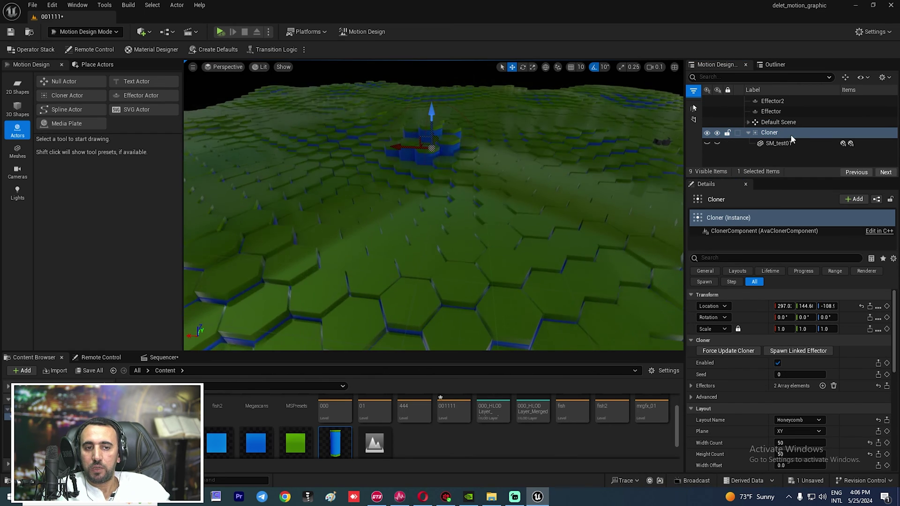
left_click(778, 101)
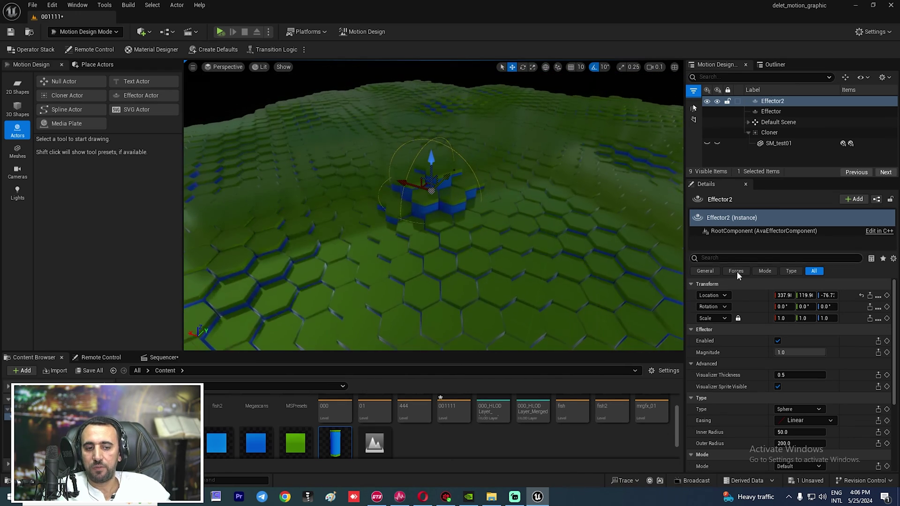
Raise the second effector's Z Offset to about 408 to lift the columns inside its sphere.
scroll(844, 369, "down", 5)
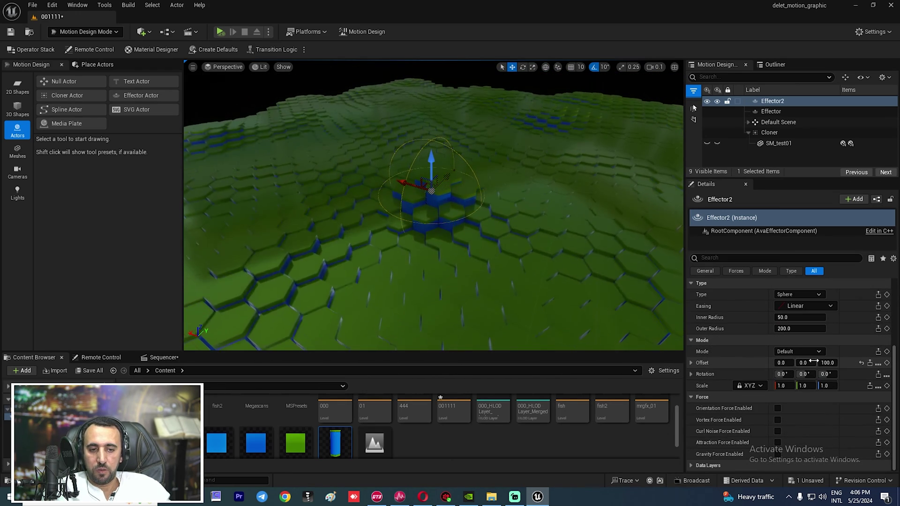
left_click_drag(827, 363, 844, 363)
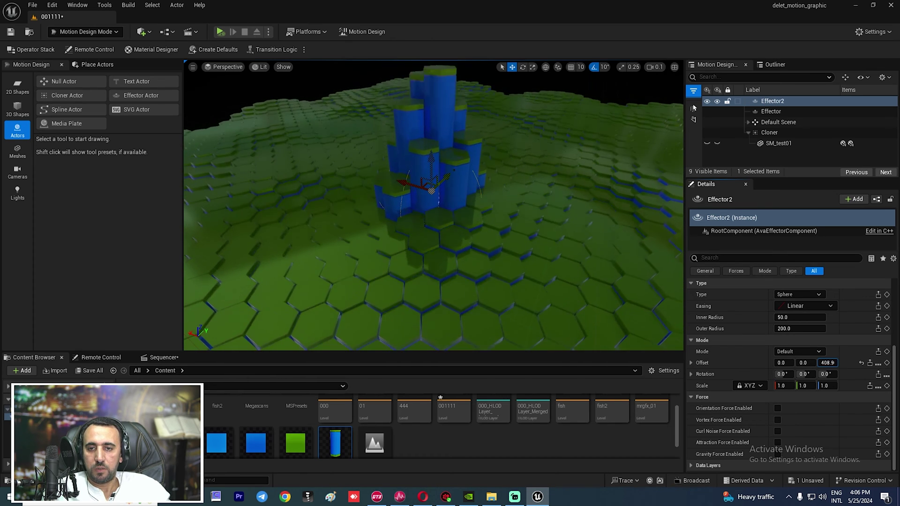
left_click_drag(827, 363, 824, 363)
Try an Inner Radius of 200 on the second effector, and undo that radius change.
scroll(820, 359, "up", 1)
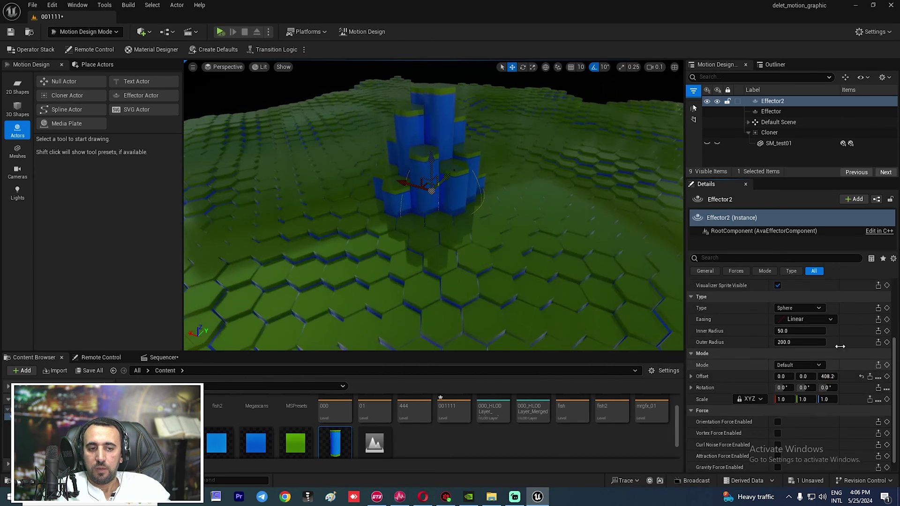
scroll(853, 362, "up", 2)
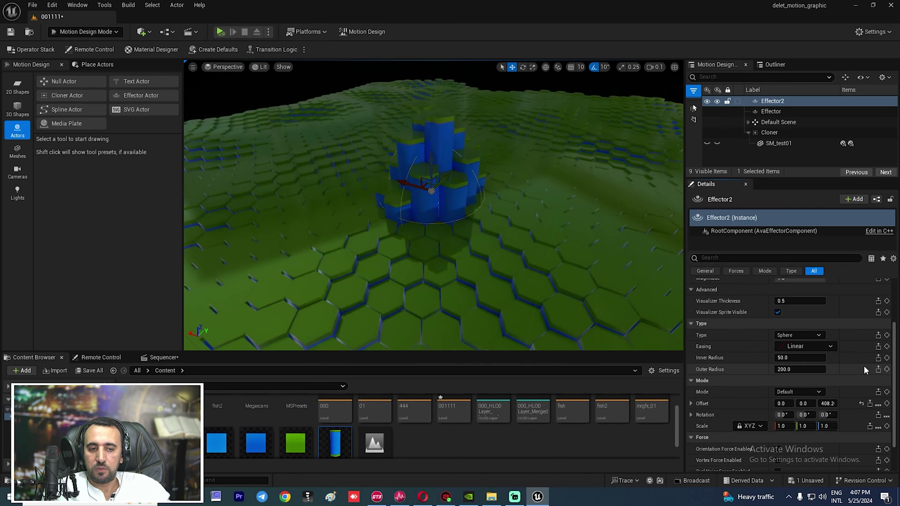
scroll(866, 367, "up", 3)
scroll(866, 367, "down", 3)
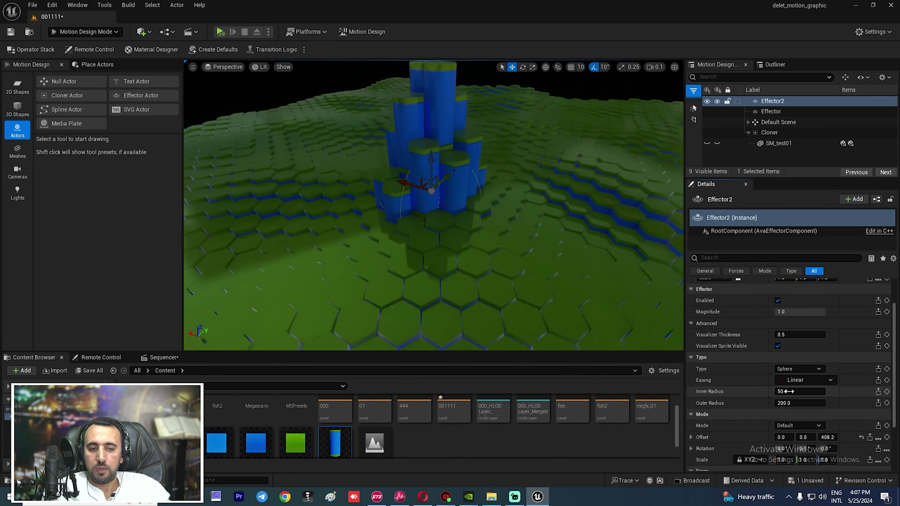
left_click_drag(800, 391, 825, 392)
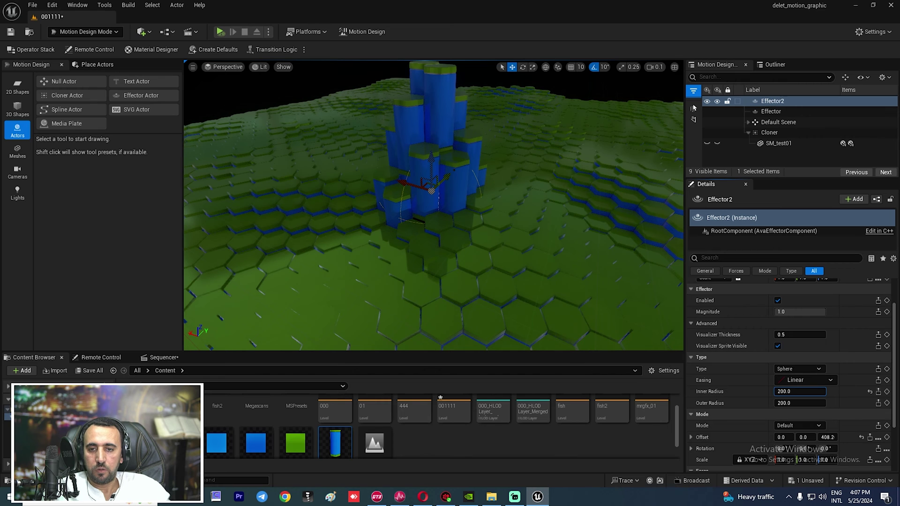
key("ctrl+z")
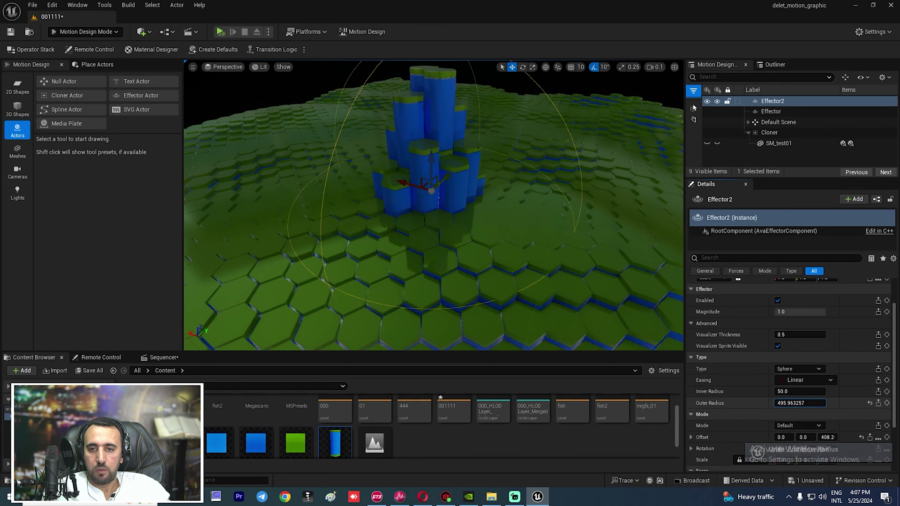
Reduce the second effector's Outer Radius to about 458.
left_click_drag(799, 403, 793, 403)
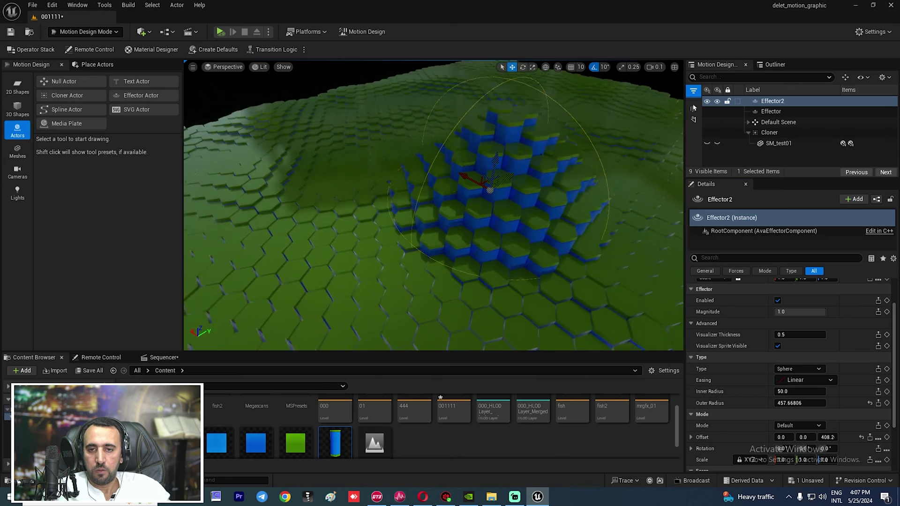
mouse_move(501, 219)
left_mouse_down()
mouse_move(412, 255)
mouse_move(568, 195)
mouse_move(599, 173)
mouse_move(599, 182)
mouse_move(508, 231)
left_mouse_up()
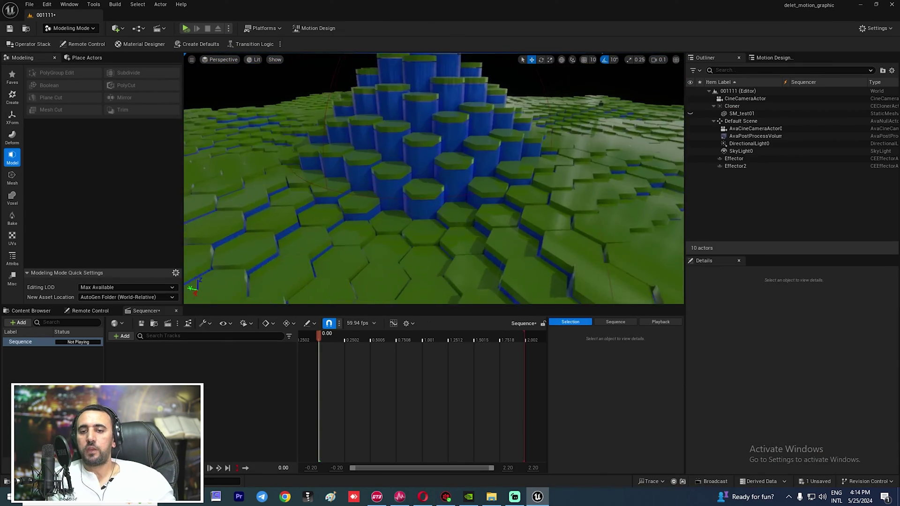
Place a new Cine Camera Actor in the level.
right_click_drag(434, 179, 434, 215)
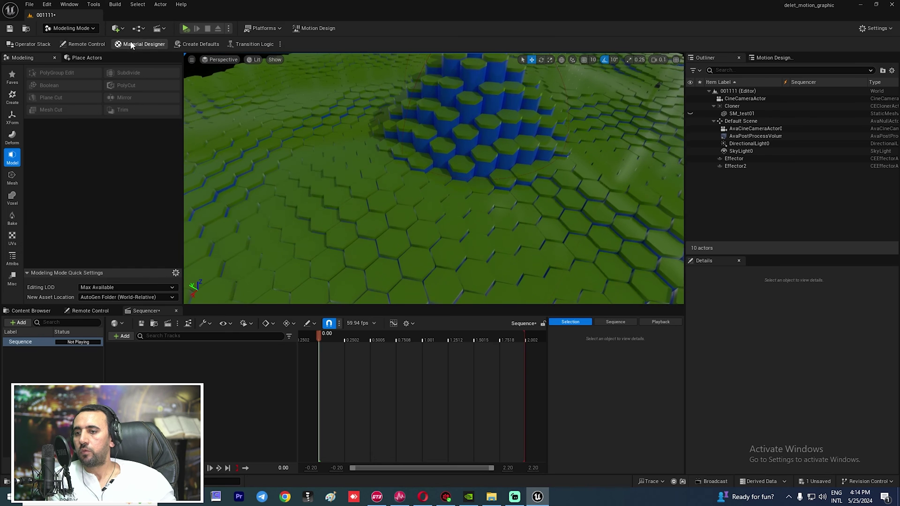
left_click(123, 28)
mouse_move(145, 125)
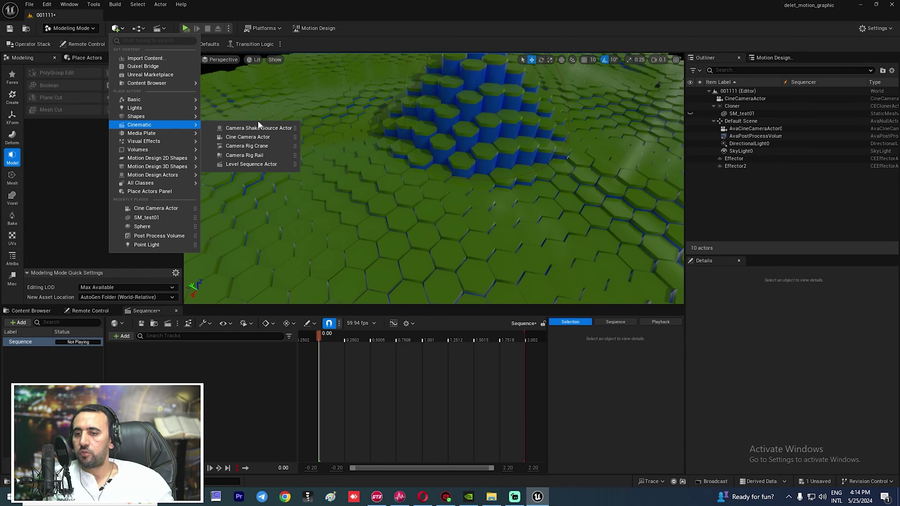
left_click(256, 137)
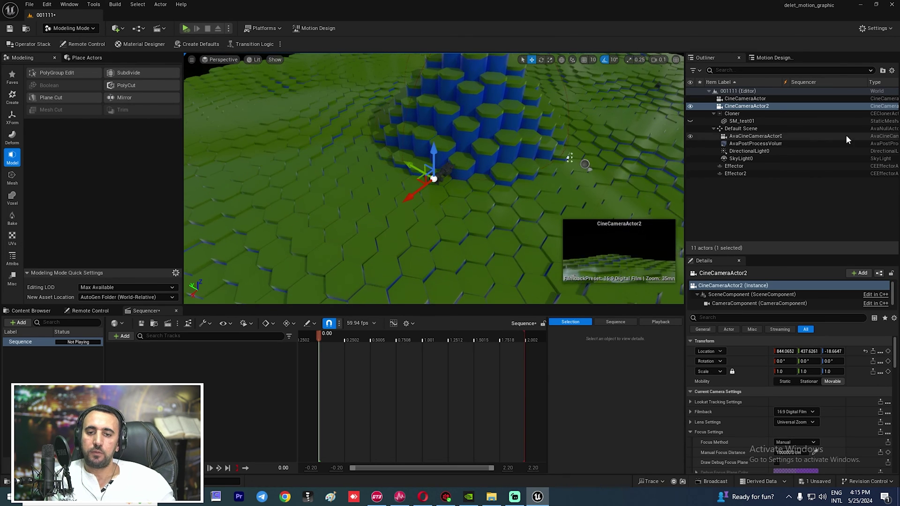
Add CineCameraActor2 to the sequence and aim the piloted camera down at the raised columns.
left_click(735, 107)
left_click_drag(215, 333, 209, 358)
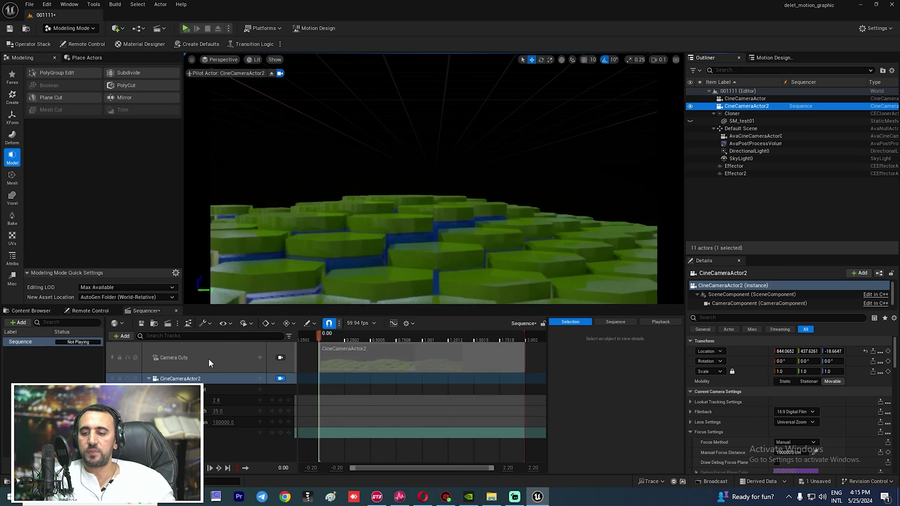
mouse_move(469, 244)
right_mouse_down()
mouse_move(480, 247)
mouse_move(464, 225)
mouse_move(446, 253)
mouse_move(432, 232)
mouse_move(480, 247)
right_mouse_up()
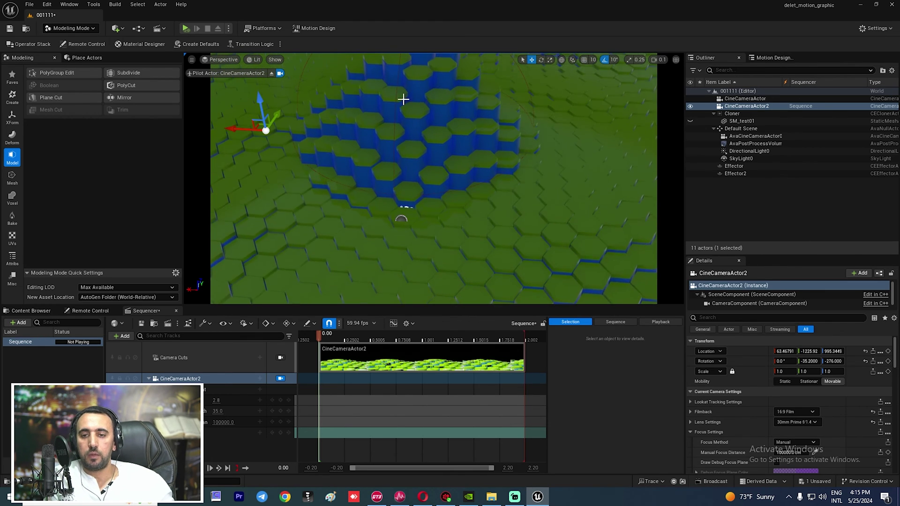
Add Effector2 to the sequence as its own track.
left_click(736, 173)
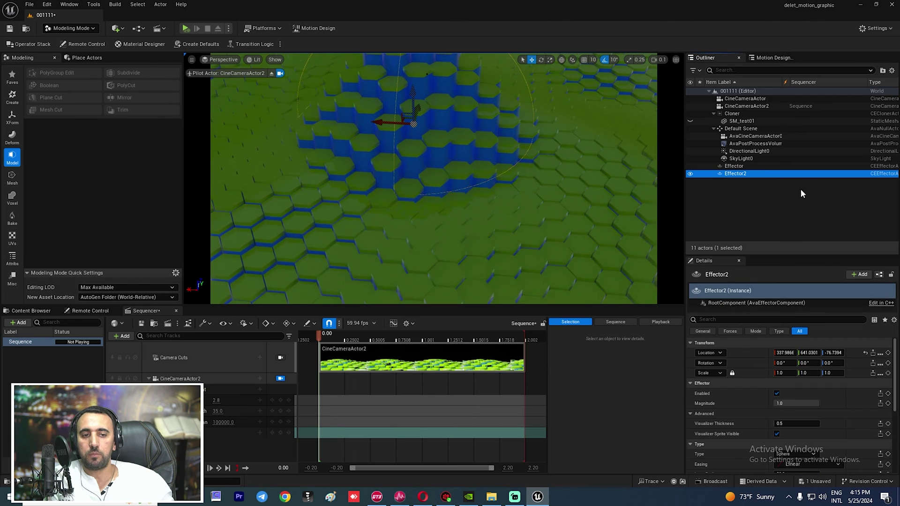
left_click_drag(168, 451, 167, 445)
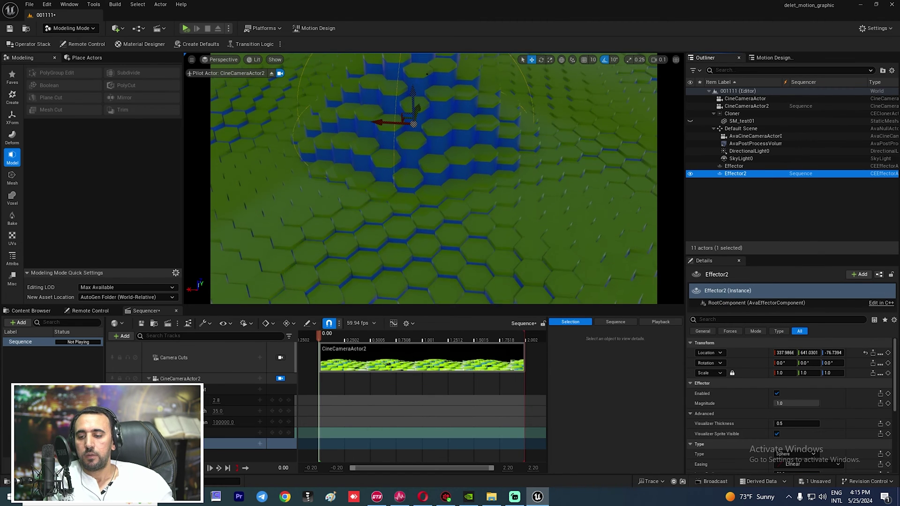
Shift Effector2 to a Y location of about 1819 and reframe the piloted camera close beside its raised columns.
right_click_drag(466, 207, 352, 174)
key("w")
key("s")
key("s")
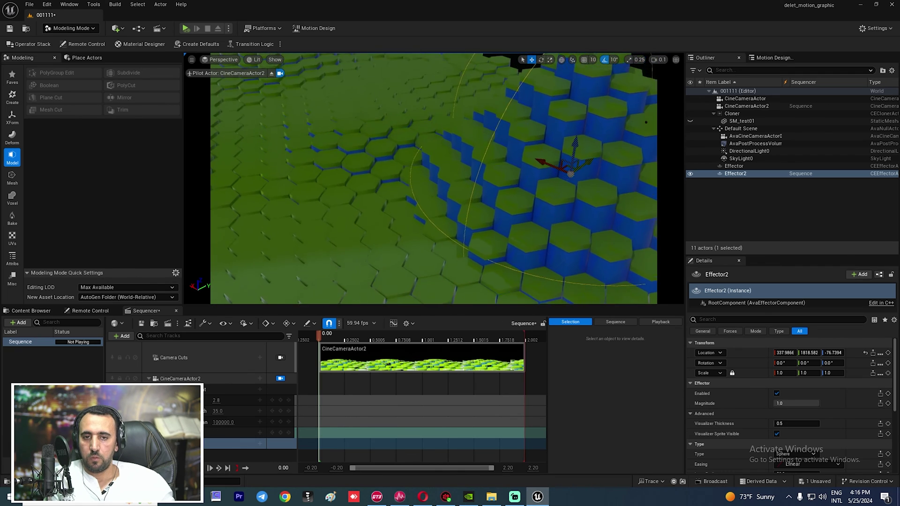
right_click_drag(450, 195, 494, 223)
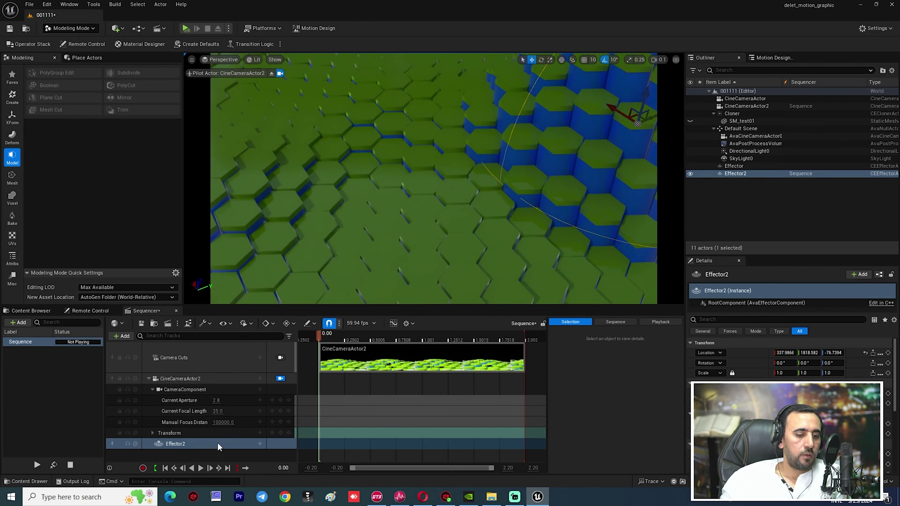
Add a Transform track to Effector2 and key its transform at 0.00.
left_click(261, 443)
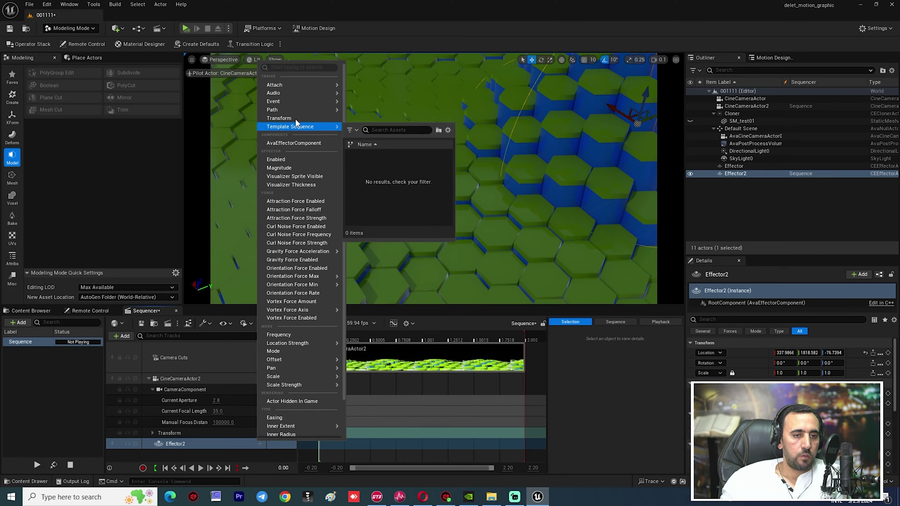
left_click(281, 119)
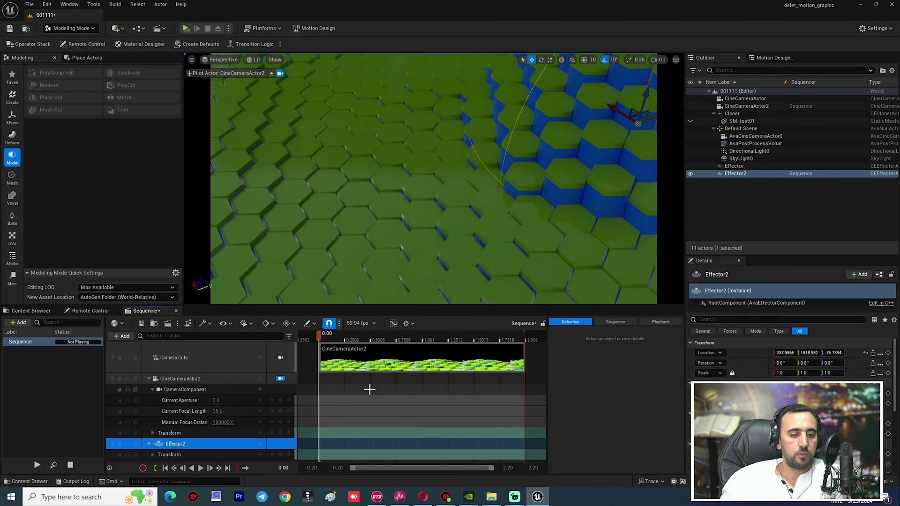
left_click(281, 455)
left_click_drag(392, 341, 516, 341)
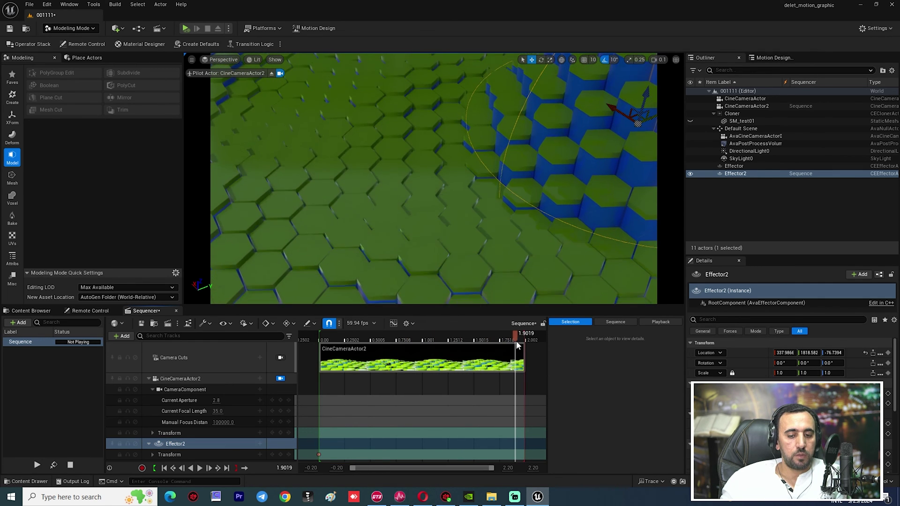
left_click(359, 323)
mouse_move(377, 285)
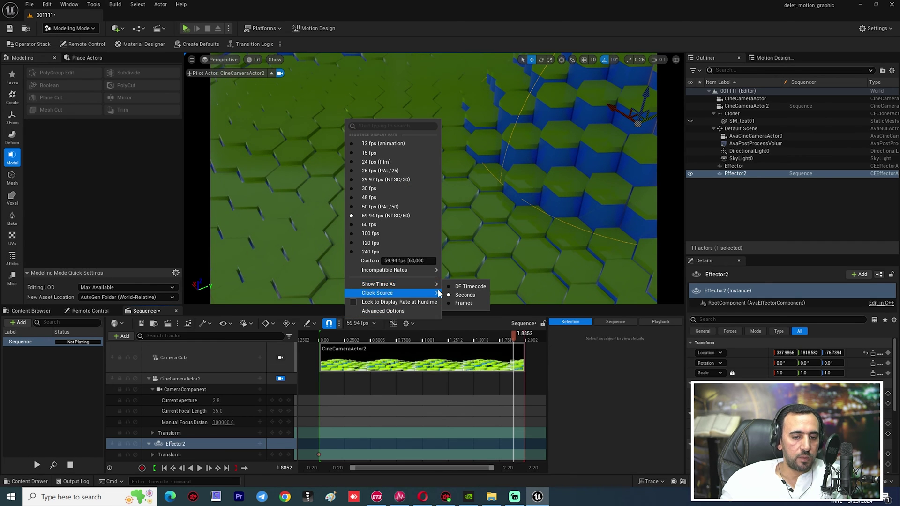
mouse_move(439, 293)
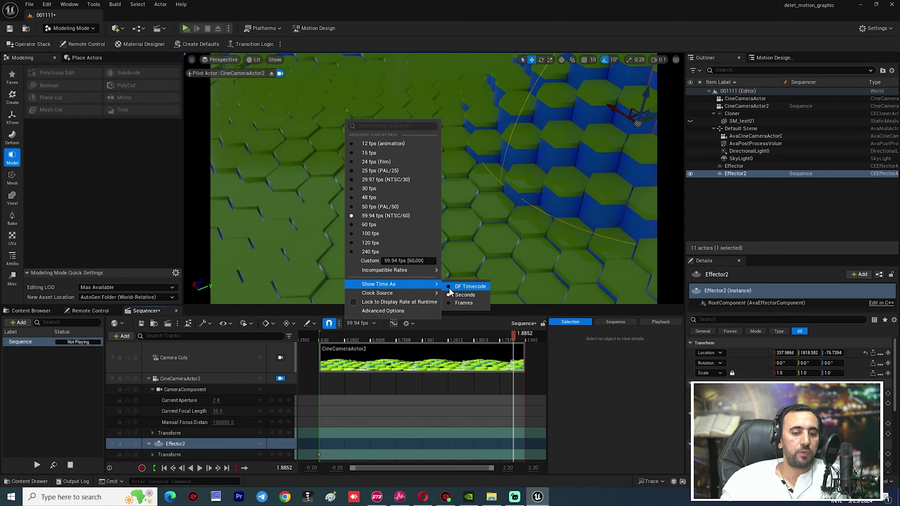
left_click(517, 356)
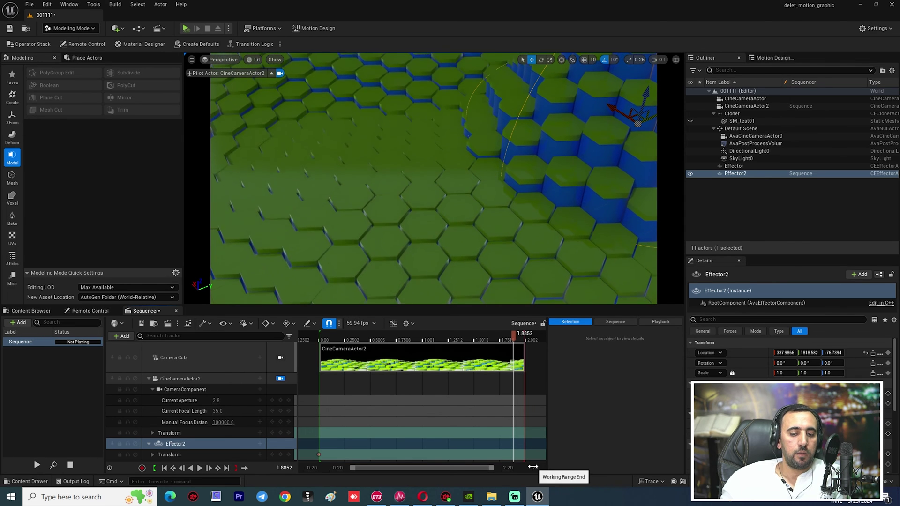
Set the sequence's working range end to 10 seconds and stretch the visible timeline across the full range.
mouse_move(373, 340)
left_mouse_down()
mouse_move(314, 338)
mouse_move(379, 339)
left_mouse_up()
left_click(533, 467)
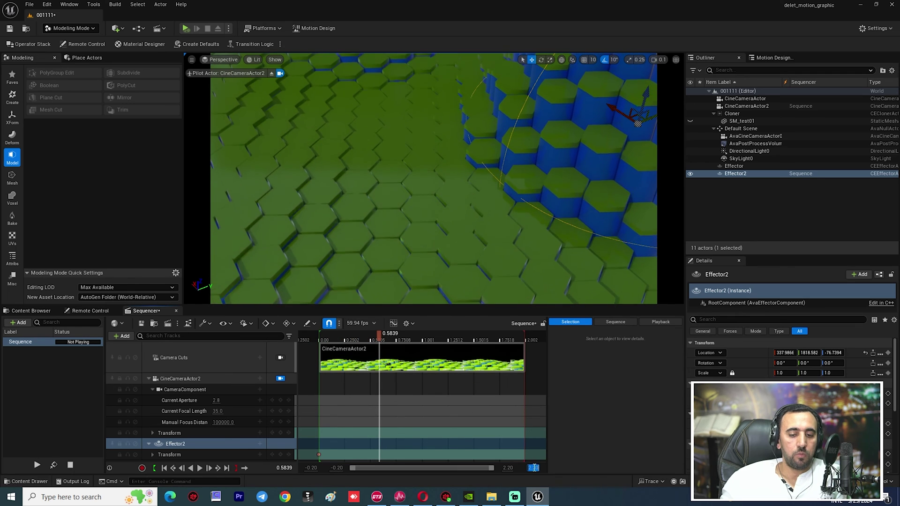
type("10")
key("Return")
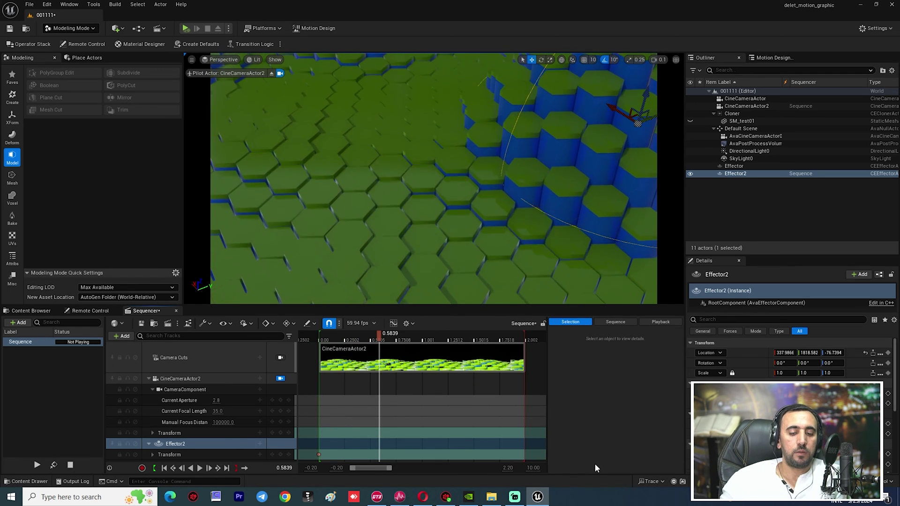
left_click_drag(391, 467, 554, 467)
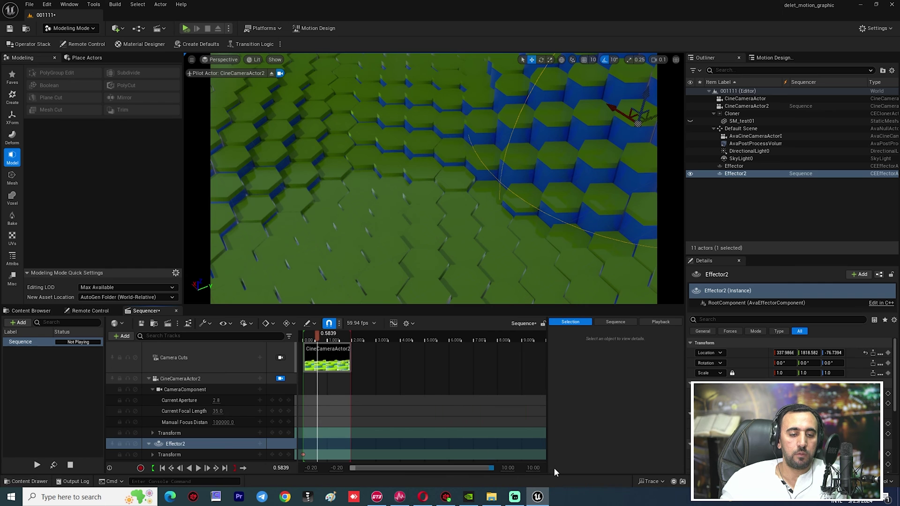
Extend the sequence's playback end to about 9 seconds and stretch the camera cut section to match.
left_click_drag(350, 340, 522, 341)
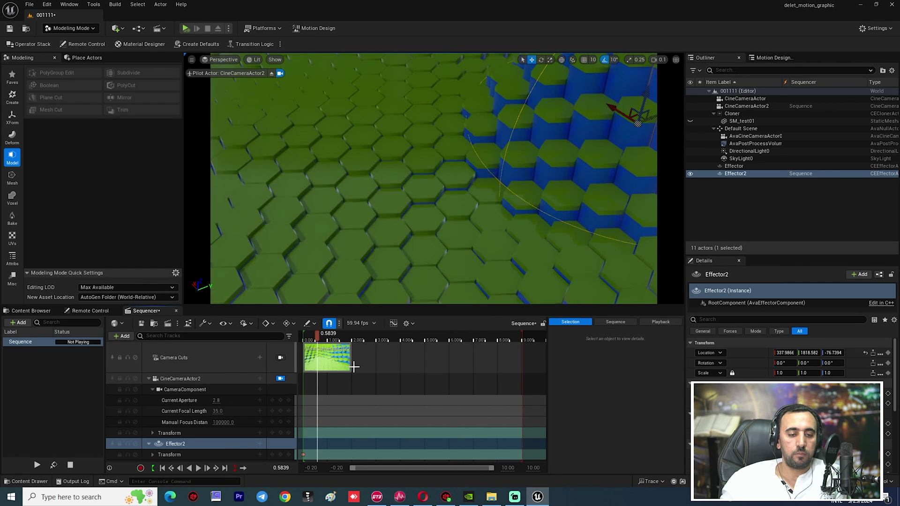
left_click_drag(352, 368, 527, 367)
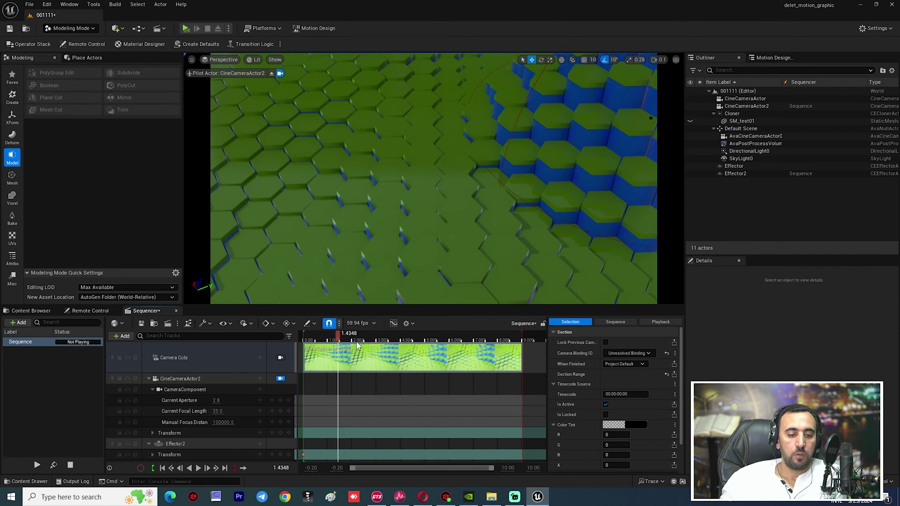
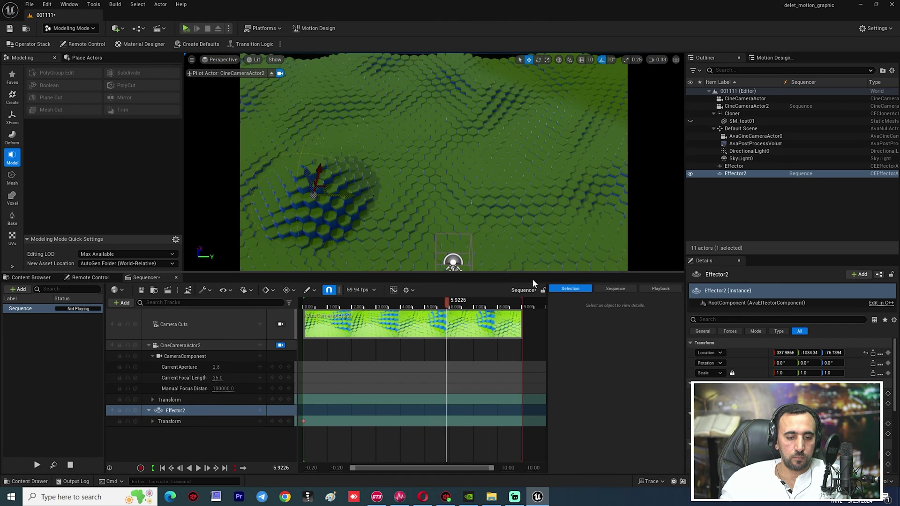
Key Effector2's transform at about 5.92 seconds with its Y location at about -1034, and play back the motion.
left_click(280, 421)
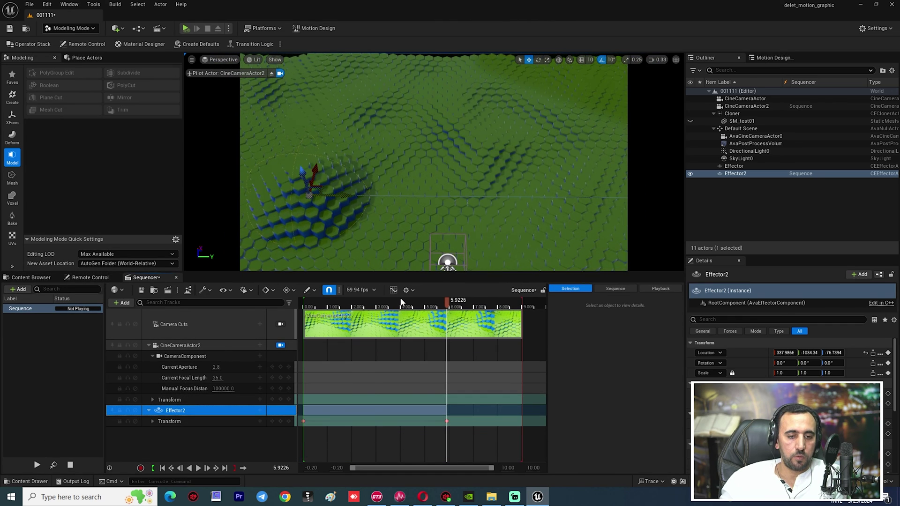
key("space")
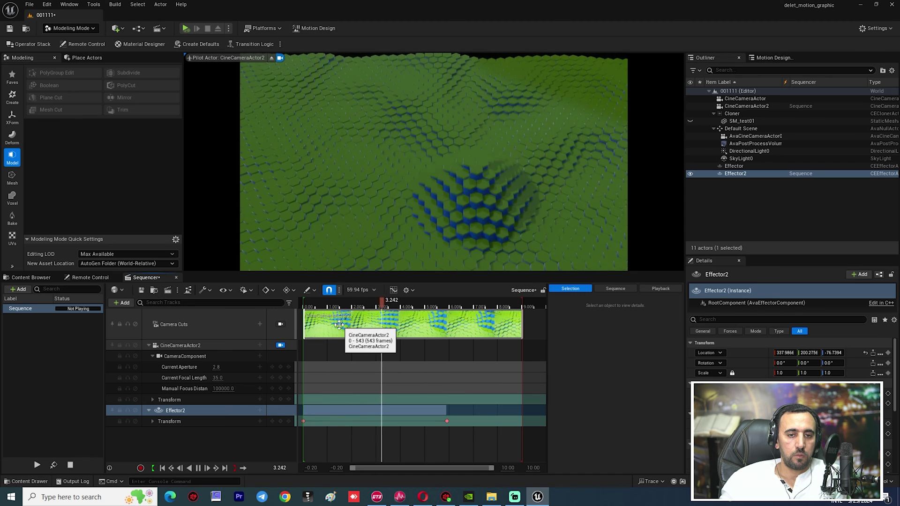
key("space")
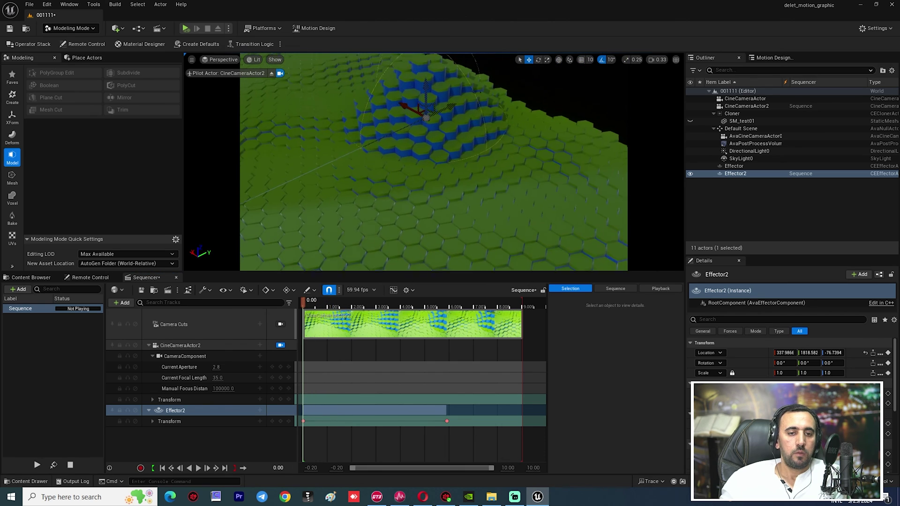
Enlarge the viewport, reframe the camera at a low angle beside the raised columns, and key its transform at 0.00.
right_click_drag(435, 177, 389, 159)
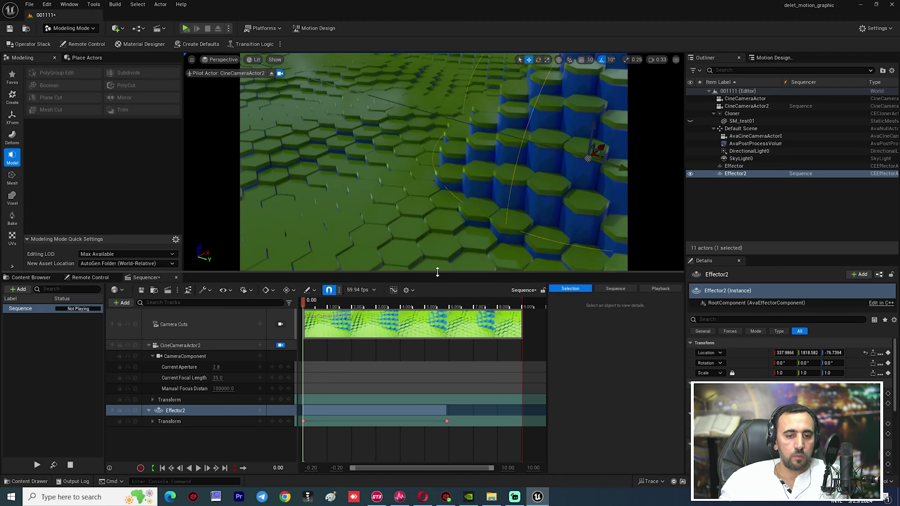
left_click_drag(438, 272, 438, 288)
key("super+Down")
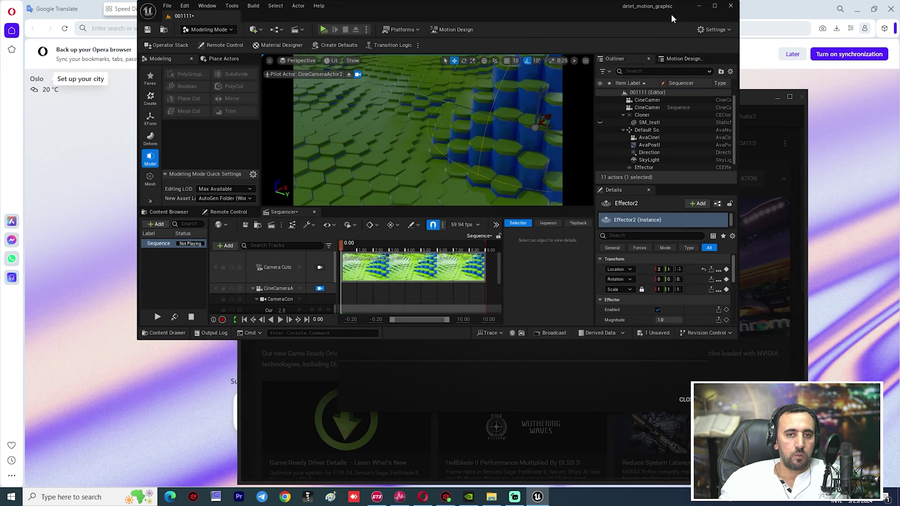
left_click(716, 7)
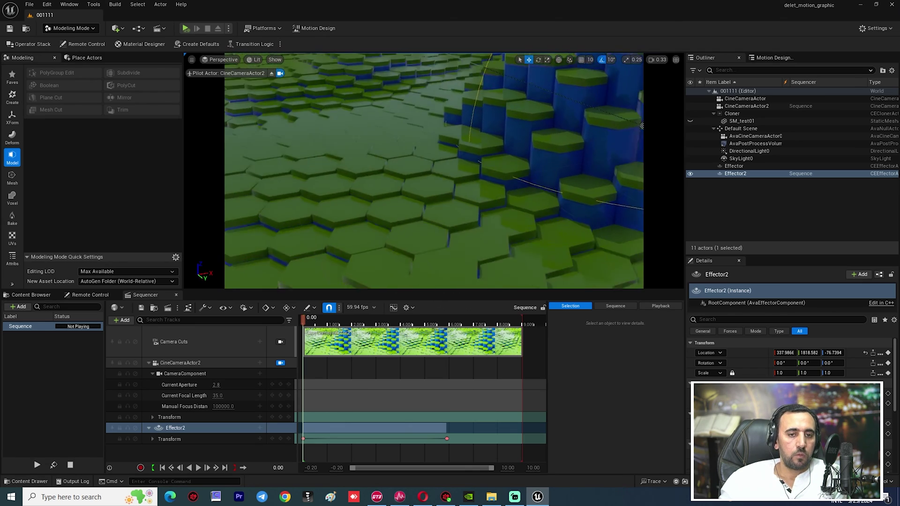
right_click_drag(434, 170, 490, 175)
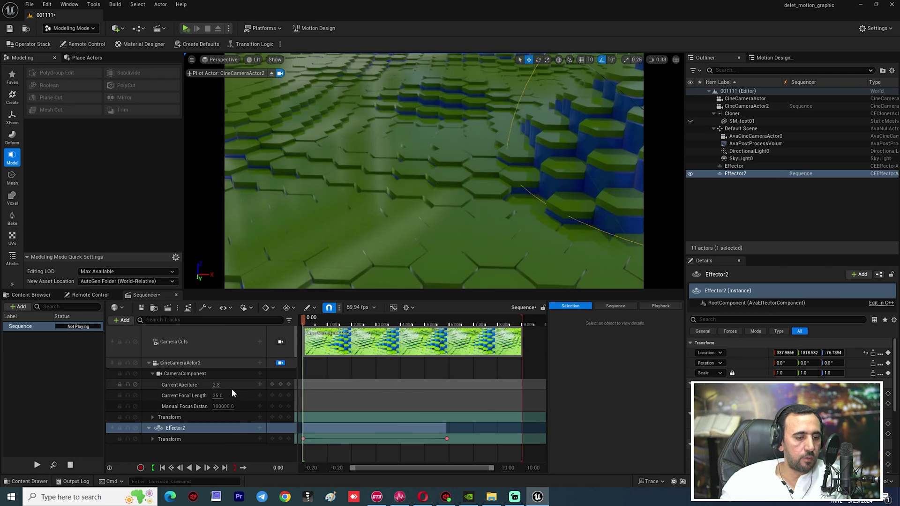
left_click(280, 417)
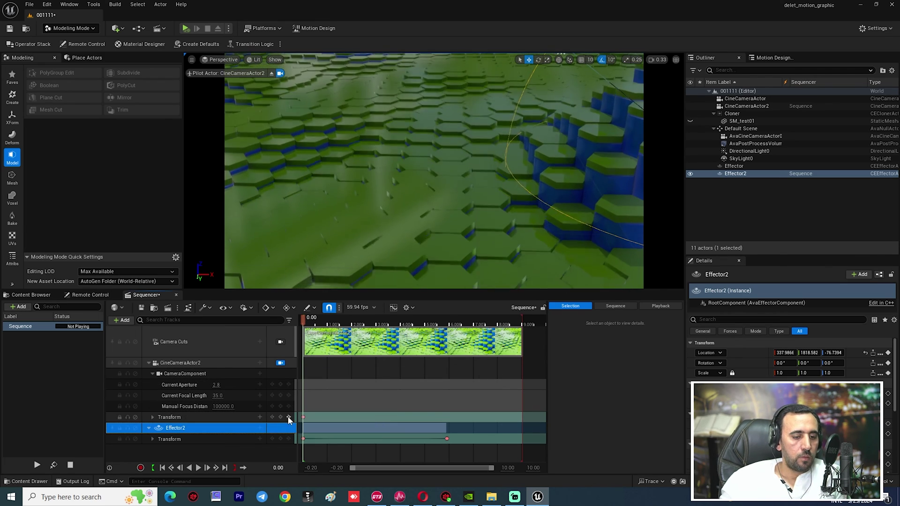
Reframe the piloted camera around Effector2's raised columns at about 5.92 seconds, key the camera's transform, and play the sequence from the start.
left_click_drag(320, 323, 349, 327)
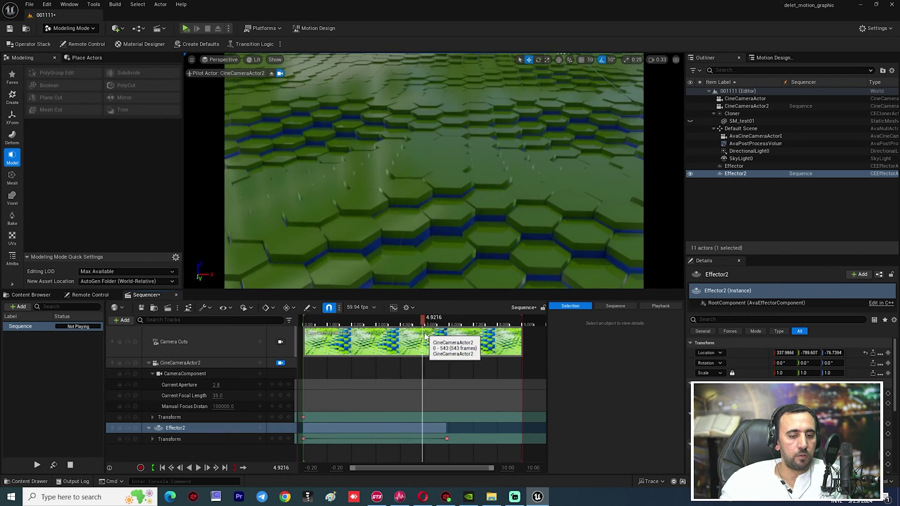
left_click_drag(425, 336, 446, 336)
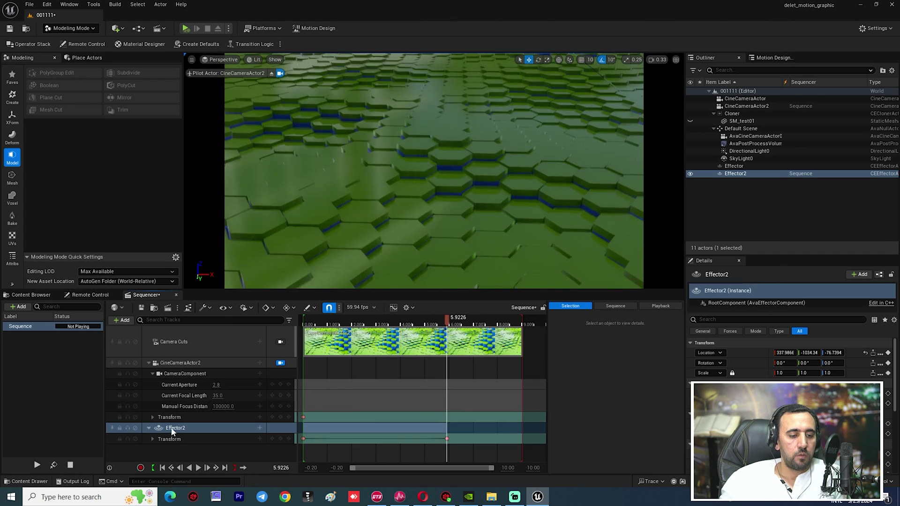
left_click(172, 428)
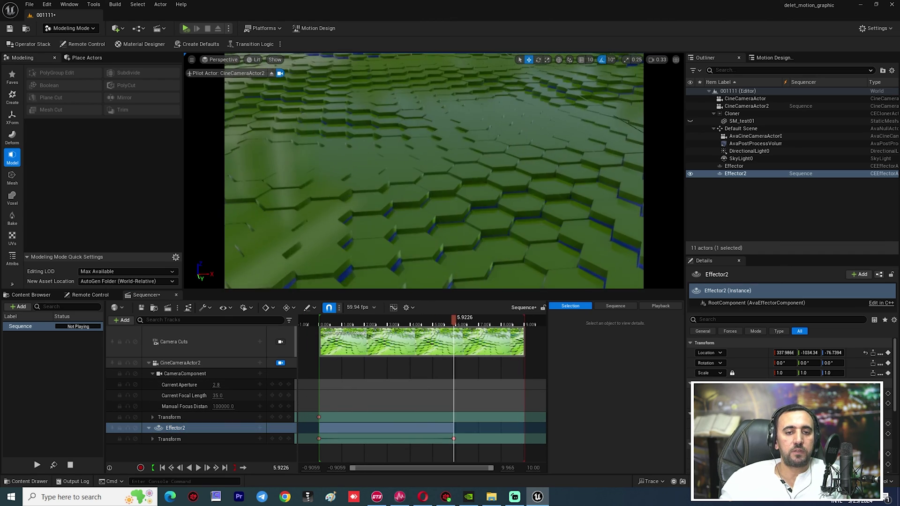
key("f")
right_click_drag(412, 159, 450, 166)
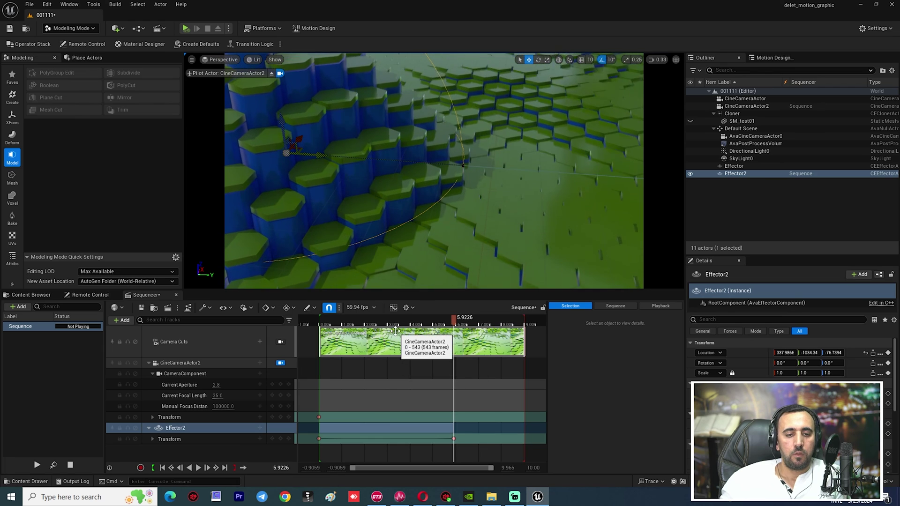
left_click(284, 427)
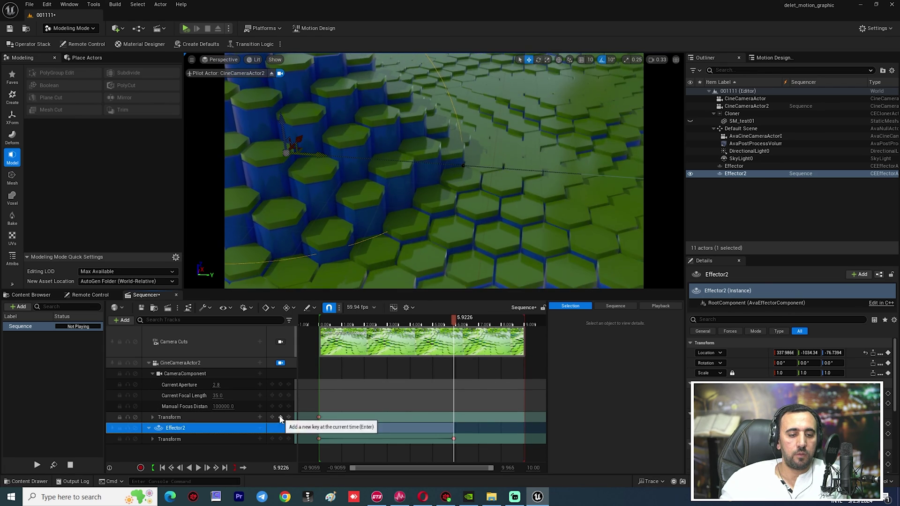
left_click(325, 325)
key("space")
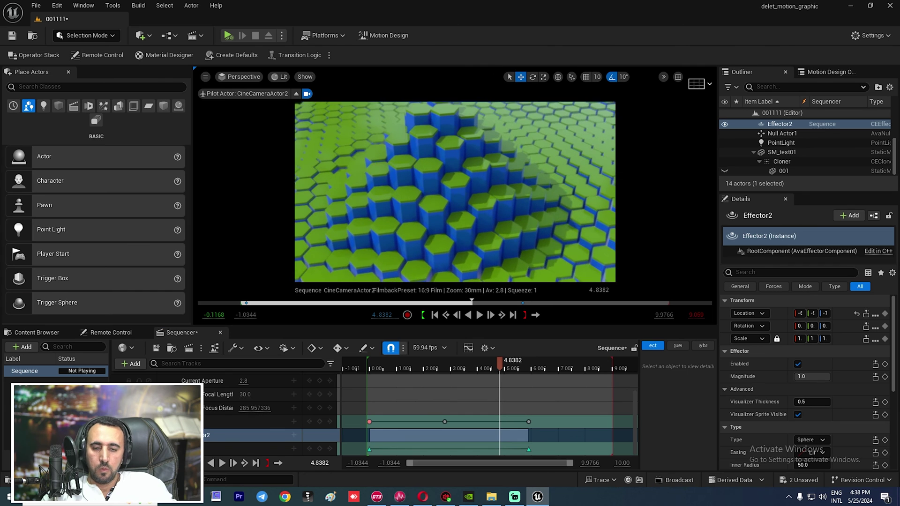
Nudge the camera framing at about 4.84 seconds and save the level and sequence.
right_click_drag(480, 205, 485, 205)
key("ctrl+s")
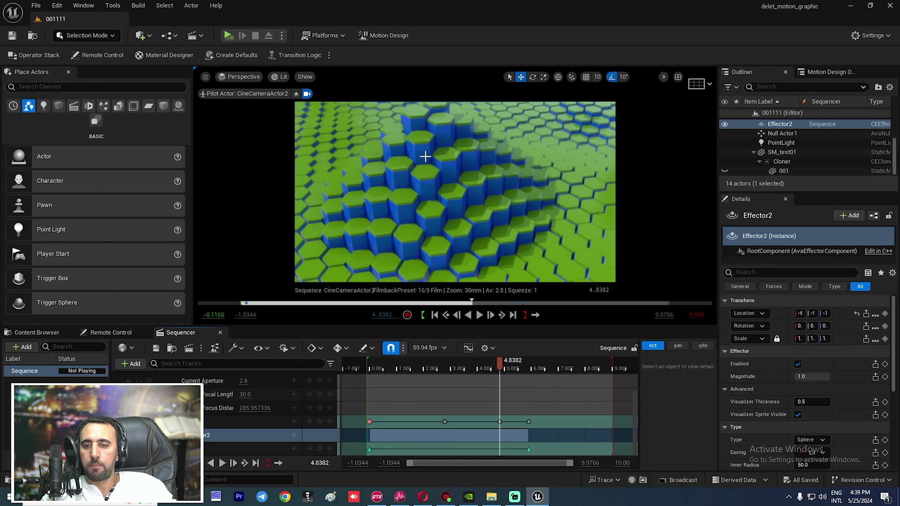
scroll(803, 446, "down", 3)
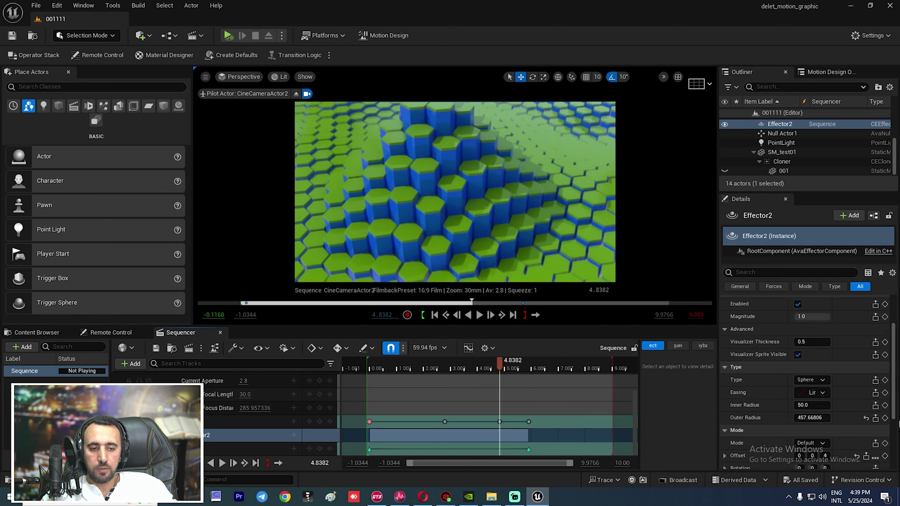
scroll(872, 417, "down", 3)
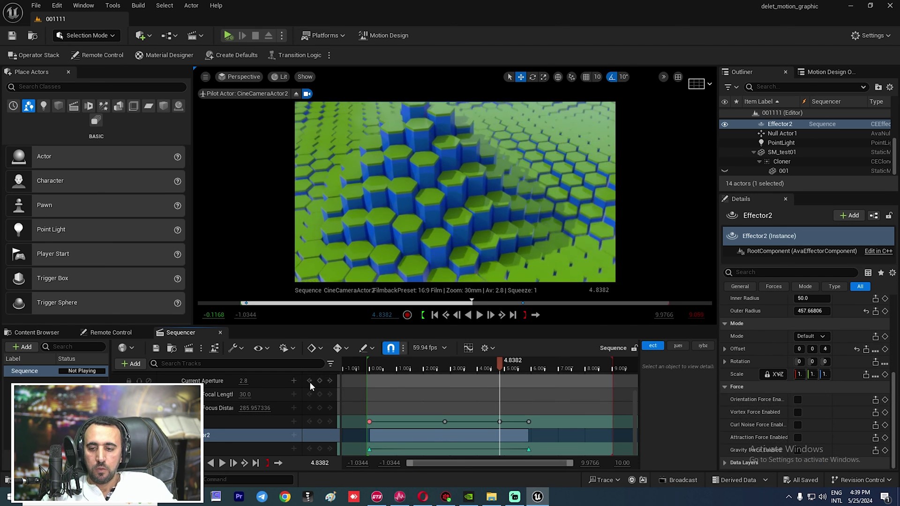
Open the green Element 0 material instance of mesh 001 and set metalic to about 0.69 and spec to about 0.88.
left_click(782, 171)
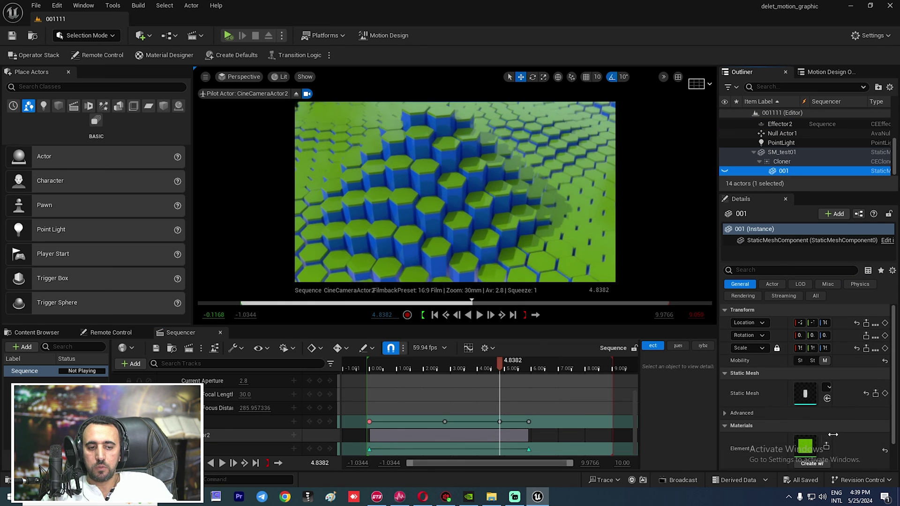
scroll(833, 435, "down", 2)
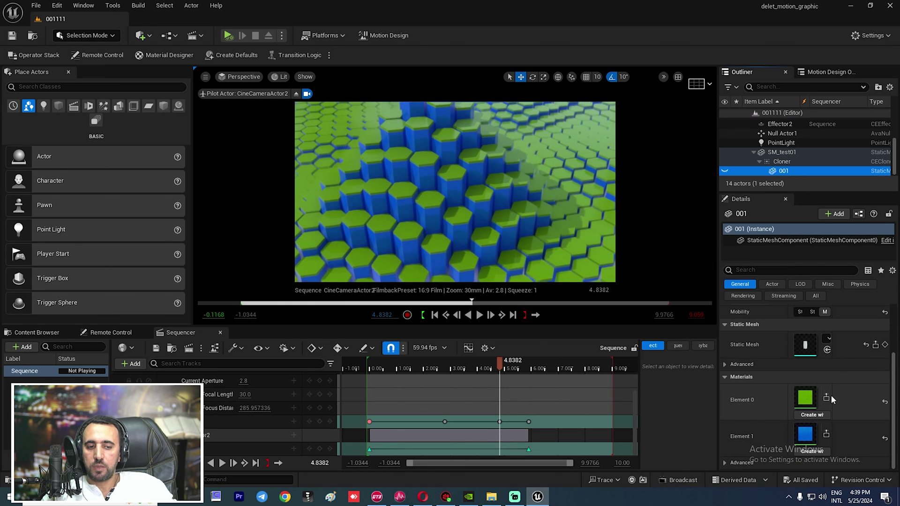
left_click(806, 405)
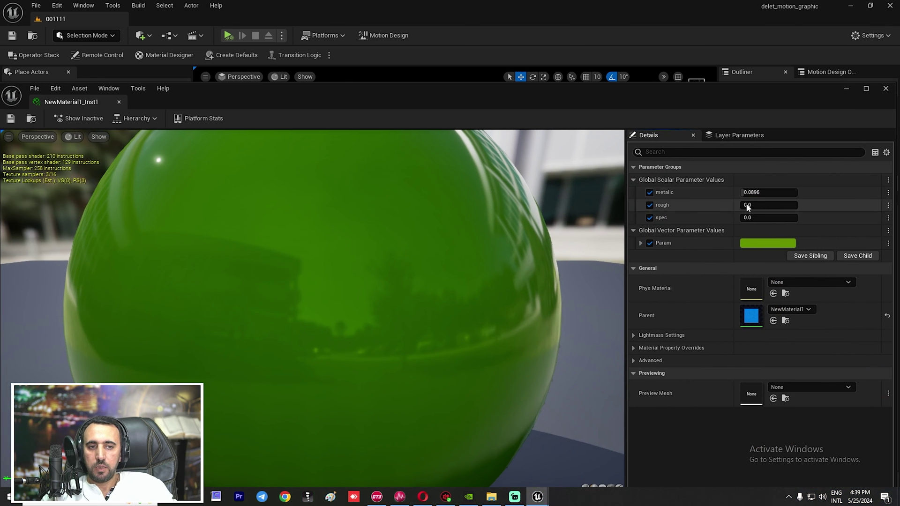
left_click_drag(719, 96, 276, 141)
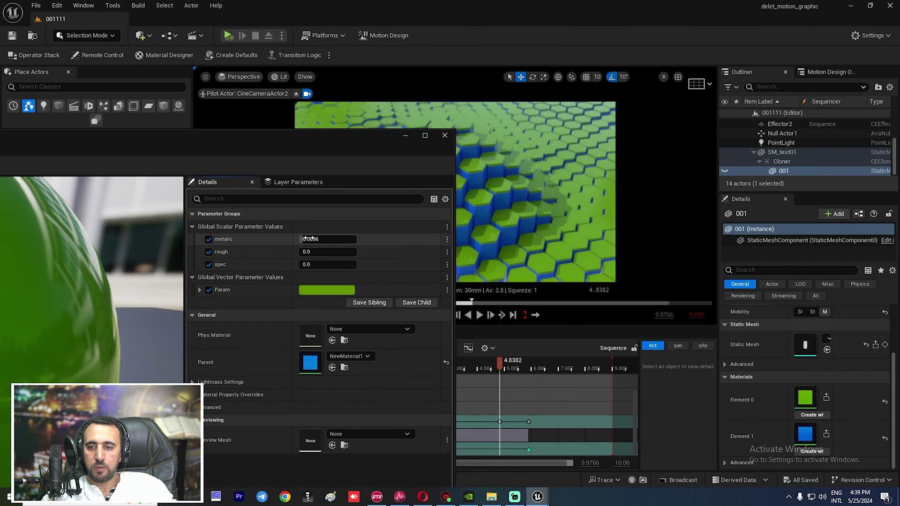
left_click_drag(304, 239, 323, 260)
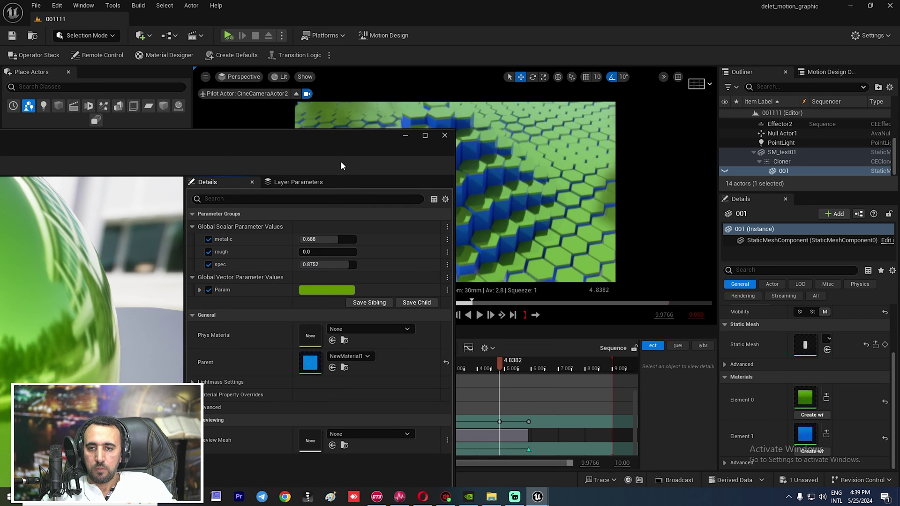
Set the green material instance's metalic and spec to 1.0 and rough to about 0.27, and close its editor.
left_click_drag(341, 165, 181, 163)
left_click_drag(154, 249, 179, 248)
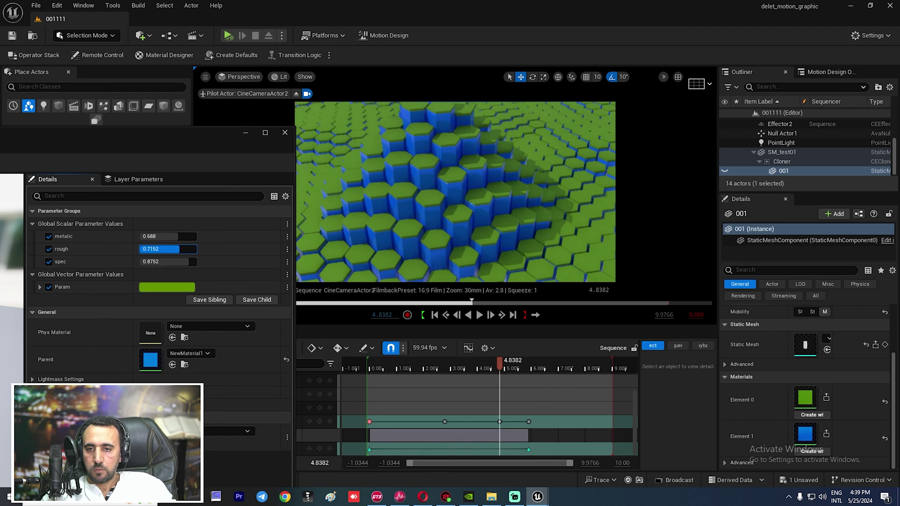
mouse_move(161, 248)
left_mouse_down()
mouse_move(151, 249)
mouse_move(161, 249)
left_mouse_up()
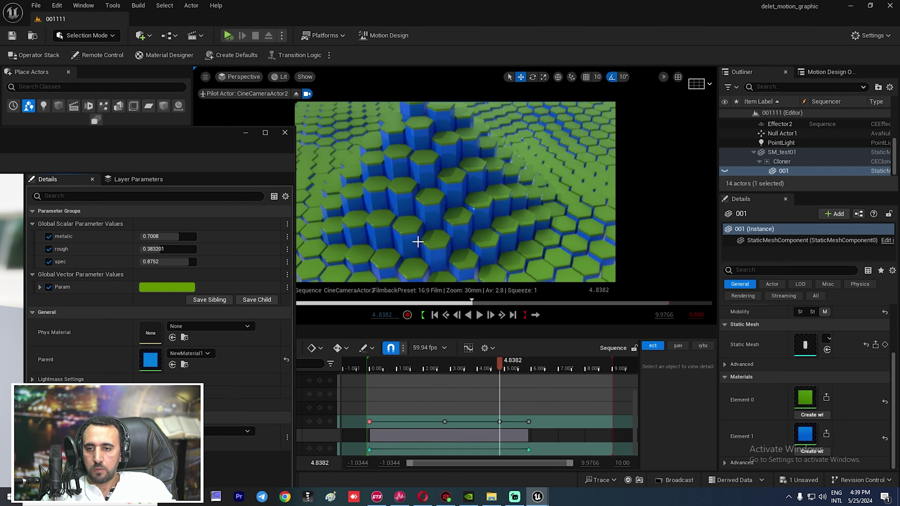
left_click_drag(172, 236, 178, 236)
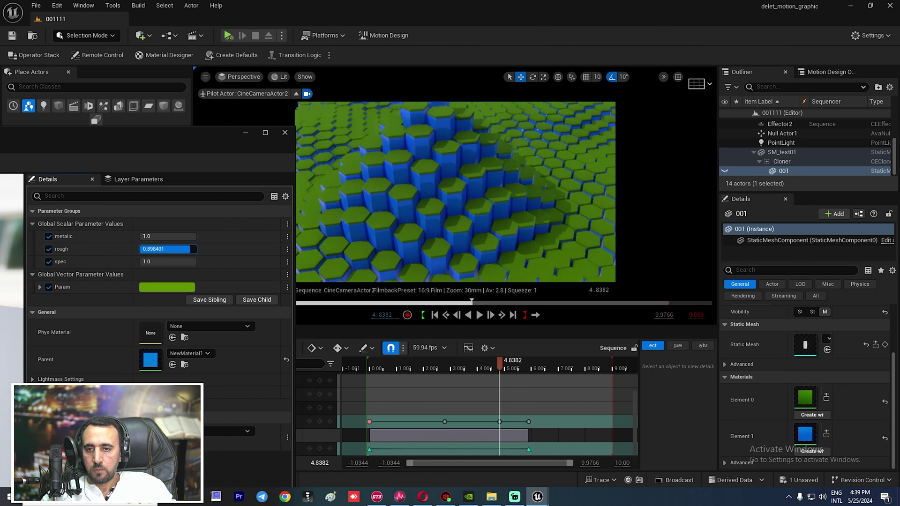
left_click_drag(168, 249, 152, 249)
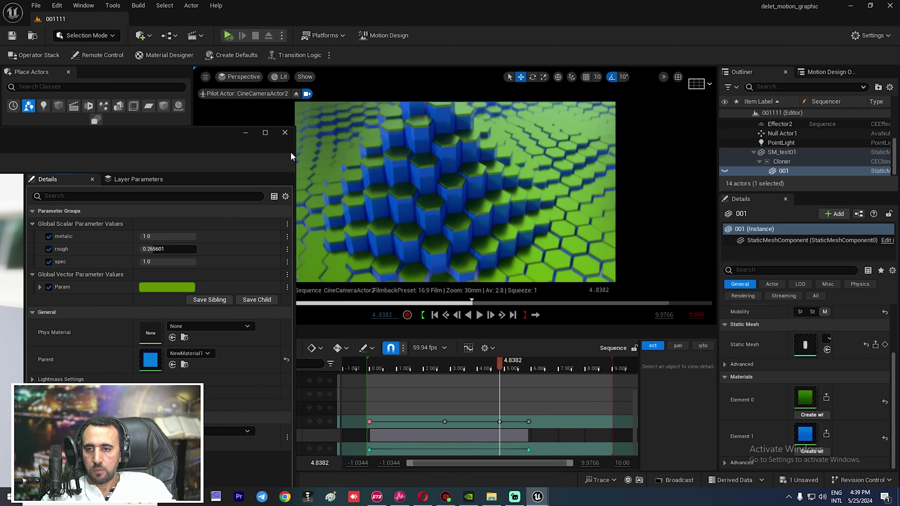
left_click(284, 133)
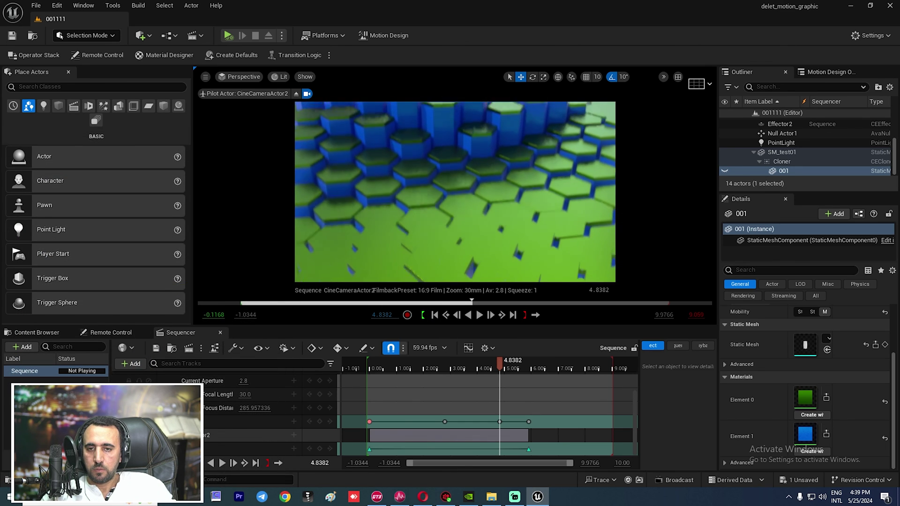
Remove the camera transform key at about 4.84 seconds and play the sequence from the start in a fullscreen viewport.
scroll(454, 192, "down", 3)
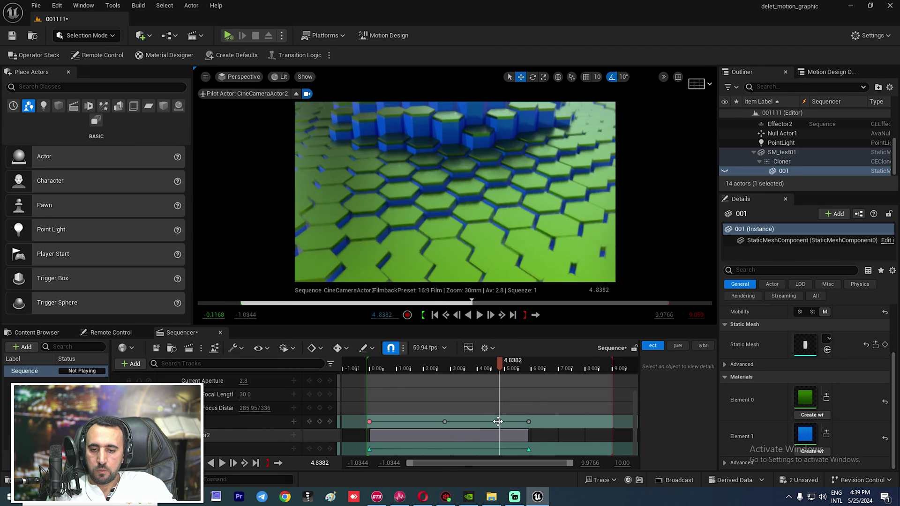
left_click(445, 363)
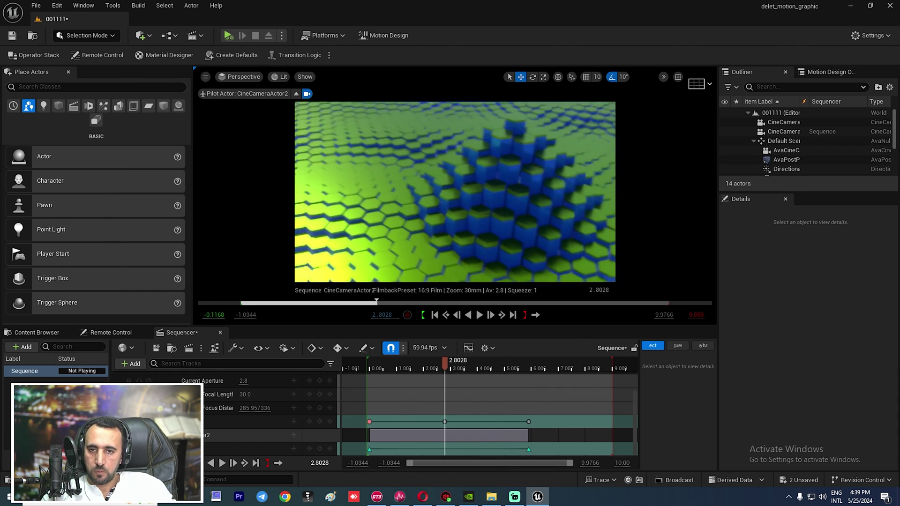
left_click(372, 369)
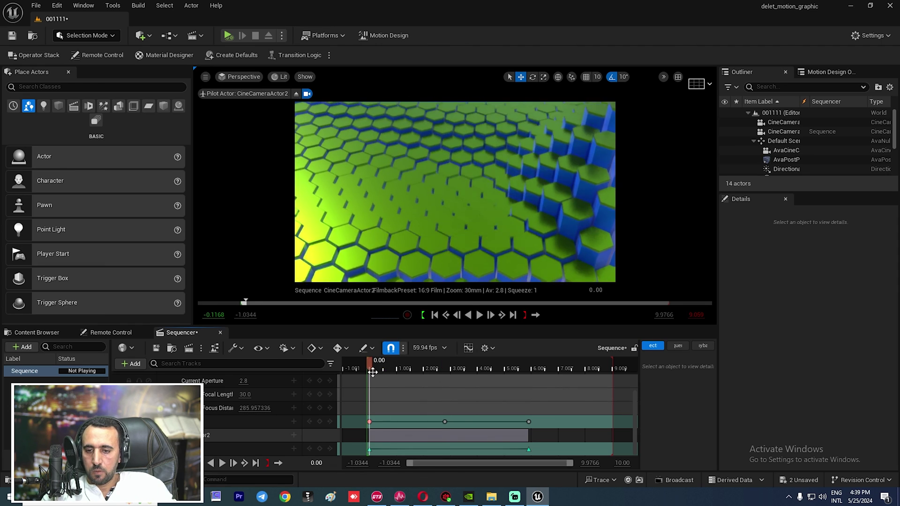
key("space")
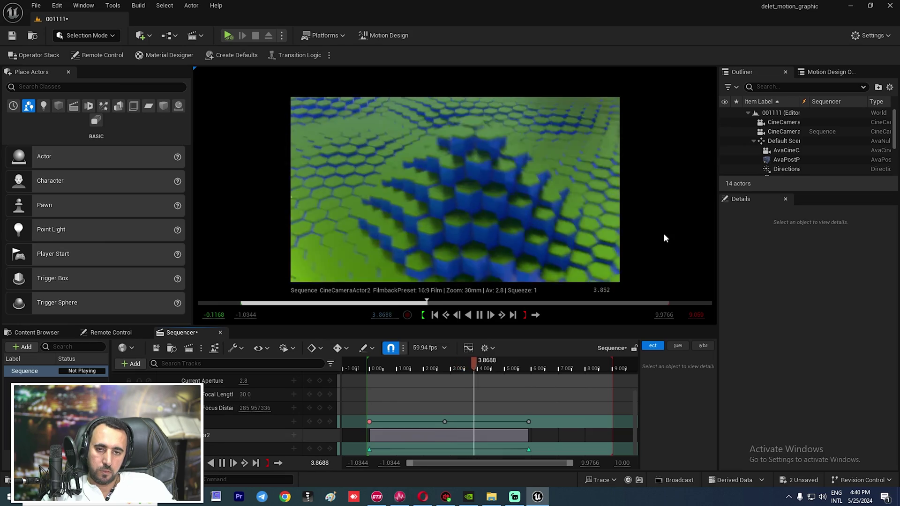
key("F11")
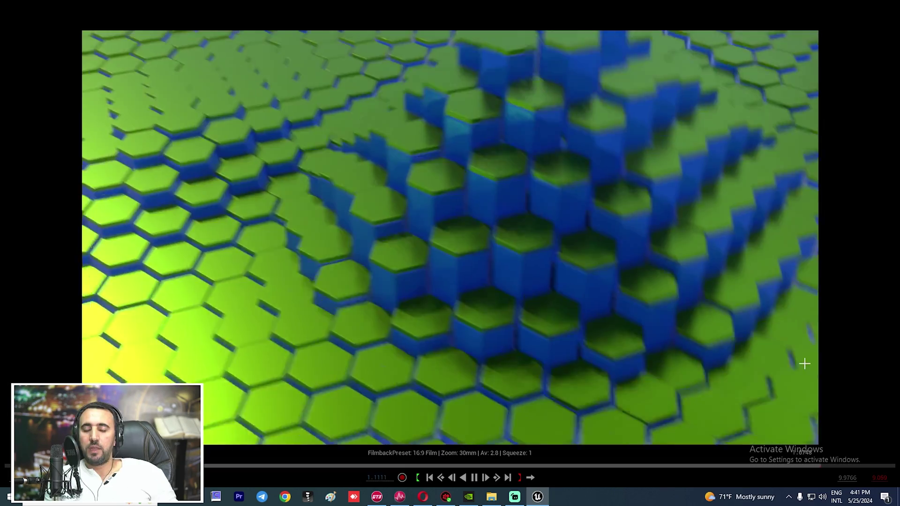